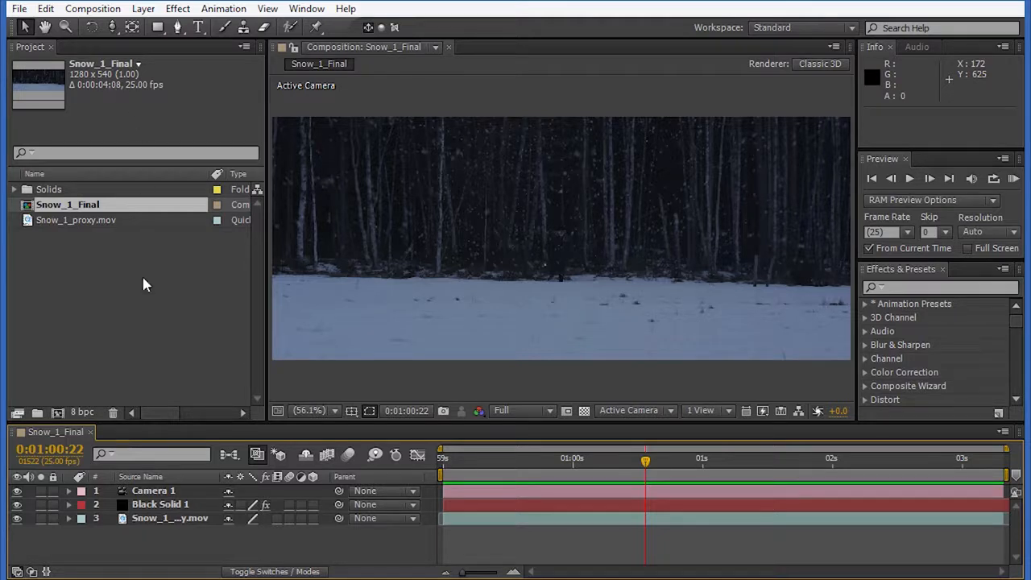
- Create a new composition from the Snow_1_proxy.mov footage
click(161, 506)
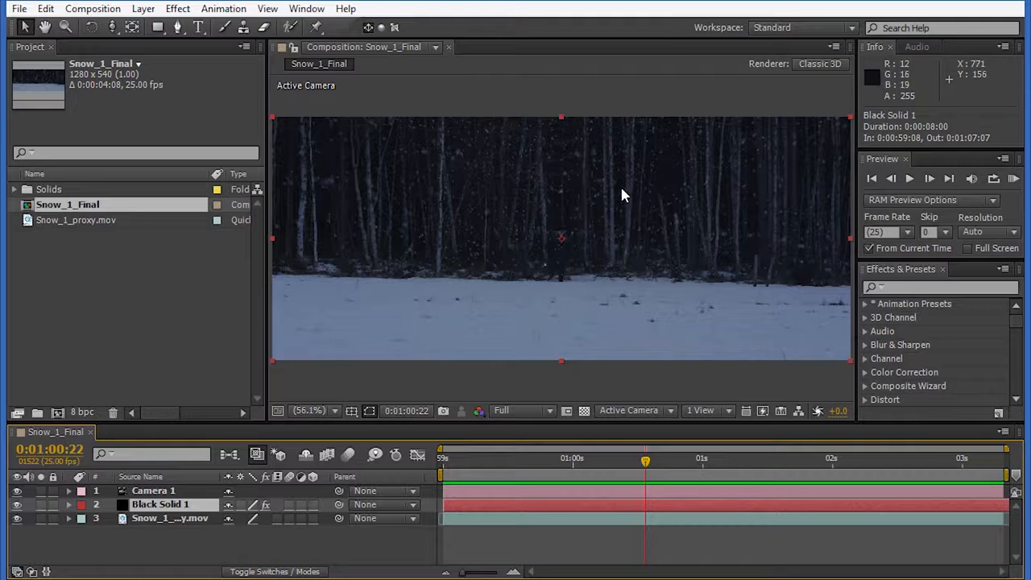
click(176, 262)
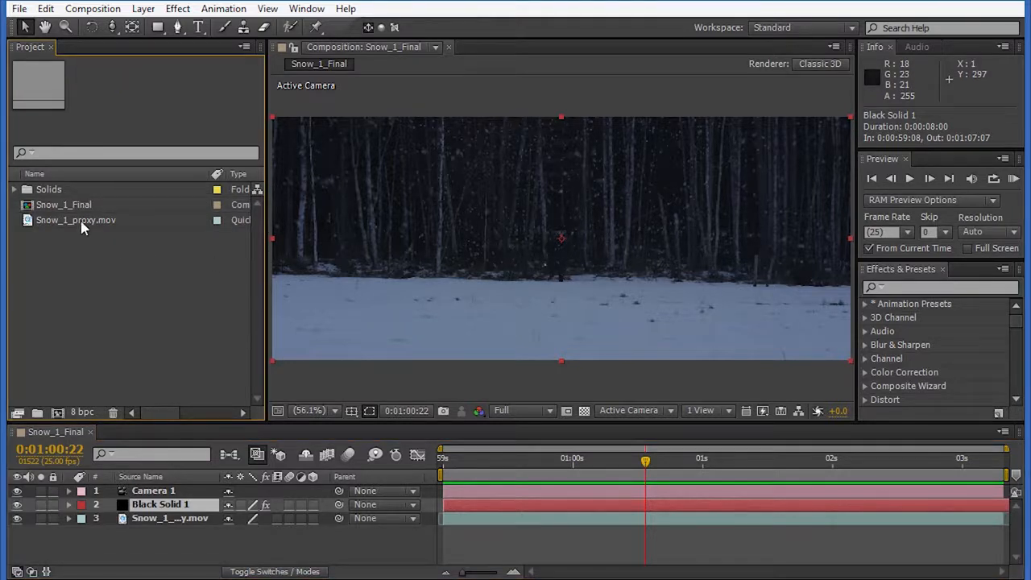
drag(83, 229, 58, 413)
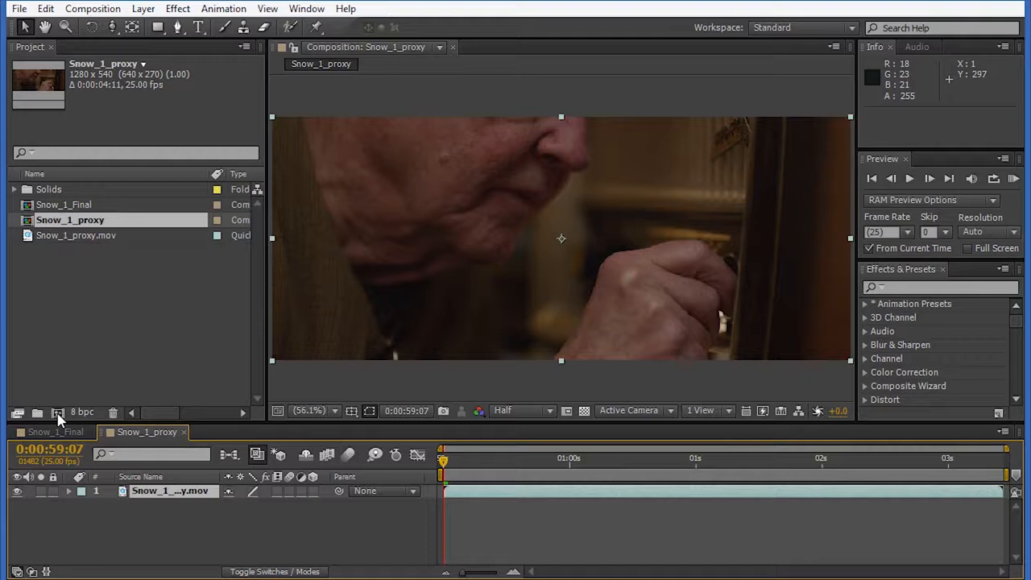
- Check the clip's last and first frames and start the work area one frame in, at 0:00:59:08
drag(975, 175, 956, 181)
click(956, 181)
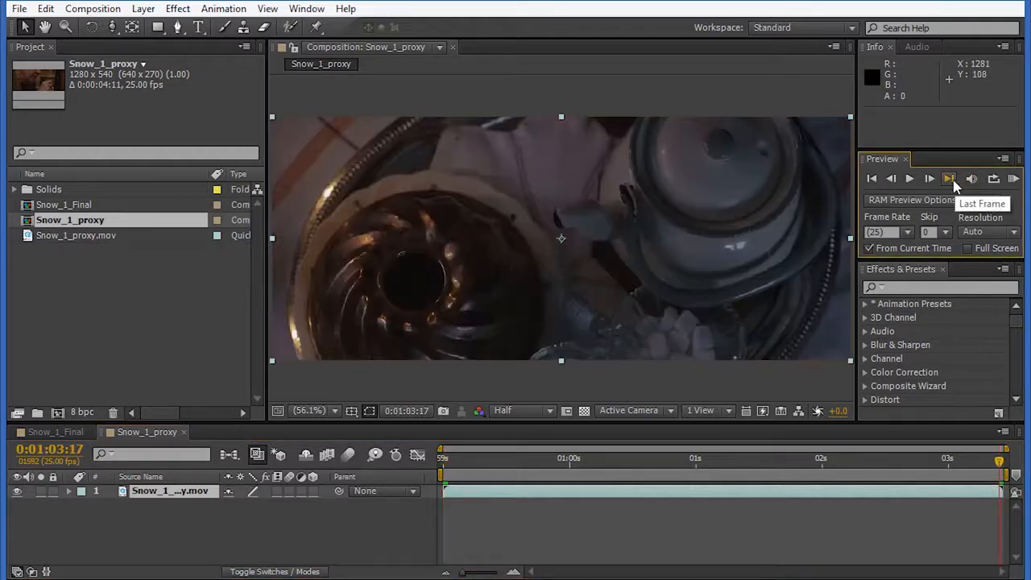
click(872, 179)
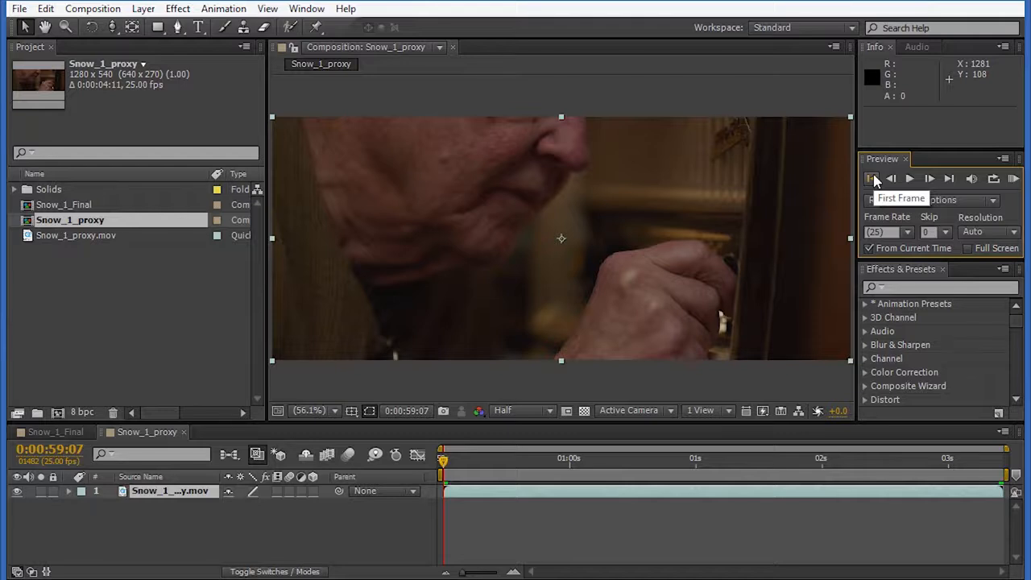
key(Page_Down)
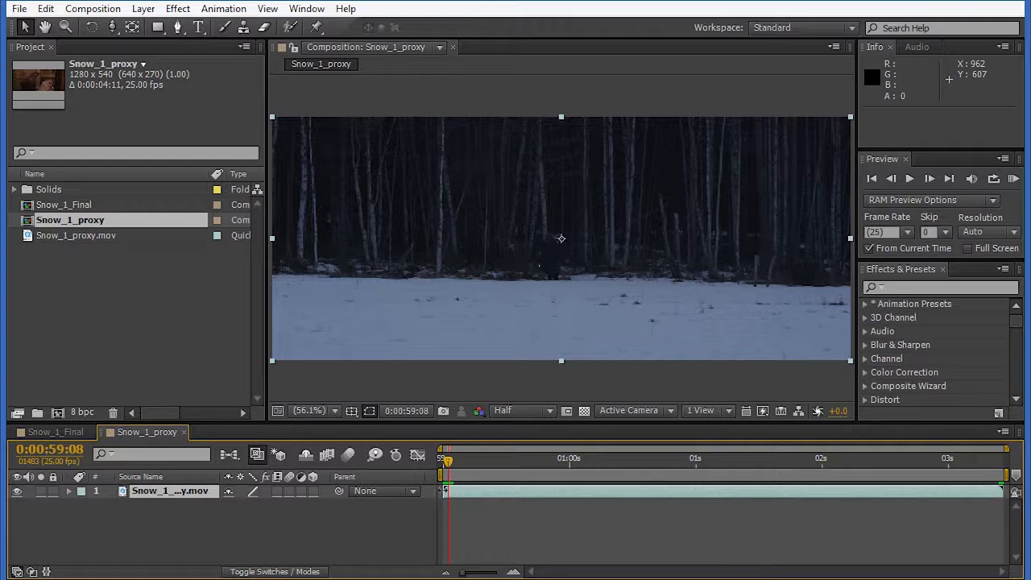
click(440, 476)
drag(441, 475, 446, 476)
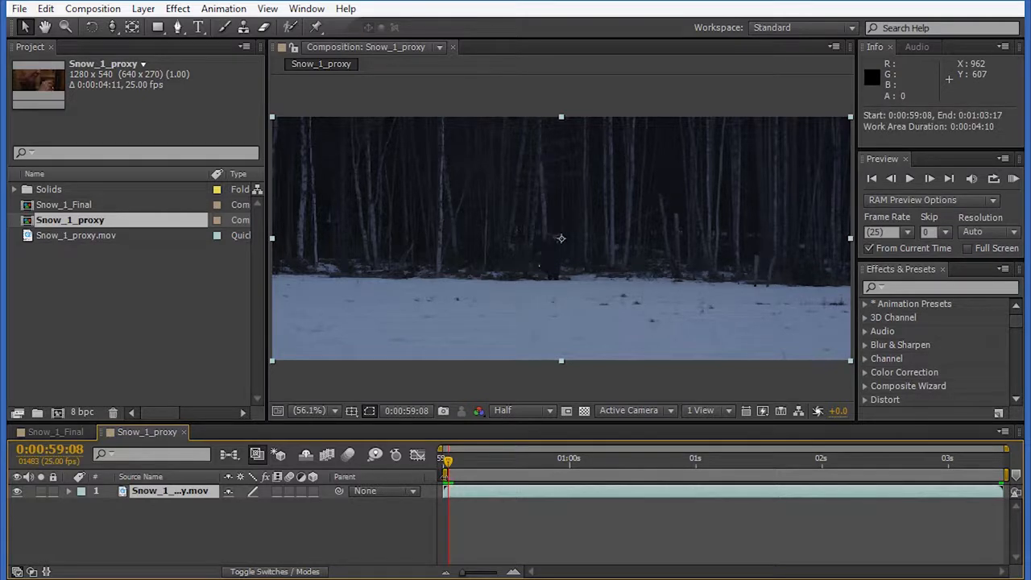
- End the work area at 0:01:03:15 to exclude the stray last frame, and trim the composition to the work area
click(949, 179)
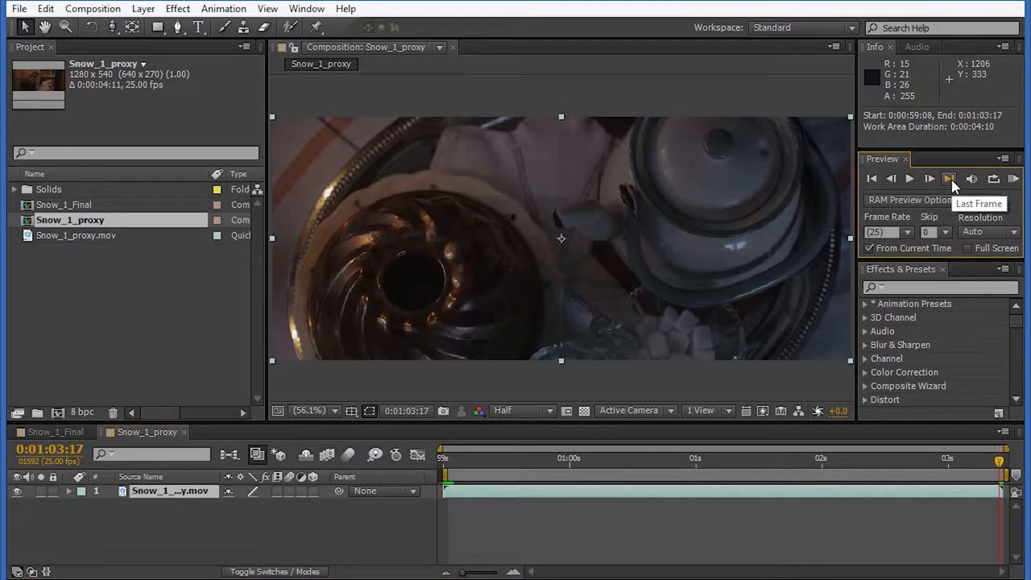
key(Page_Up)
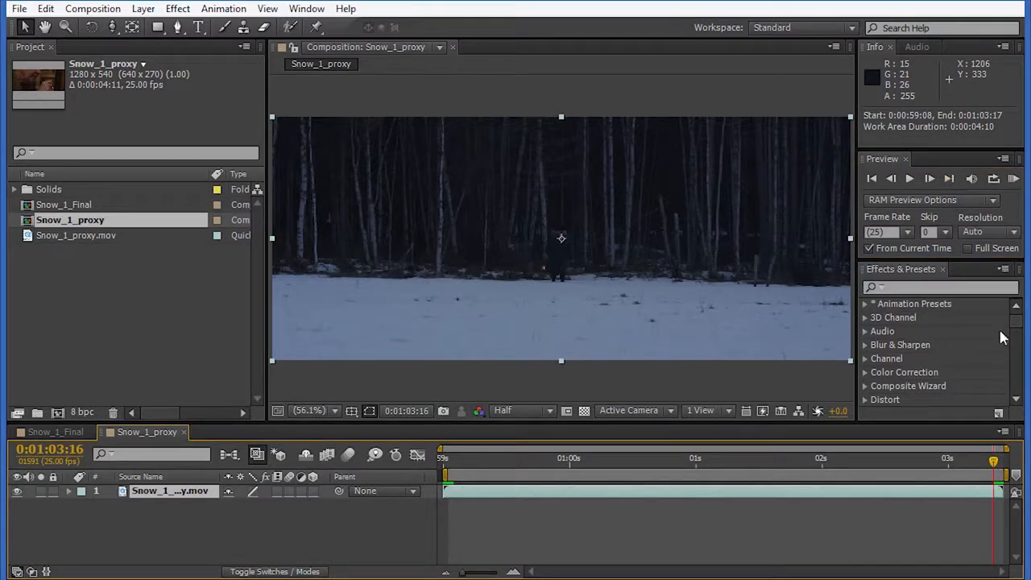
drag(1007, 470, 999, 467)
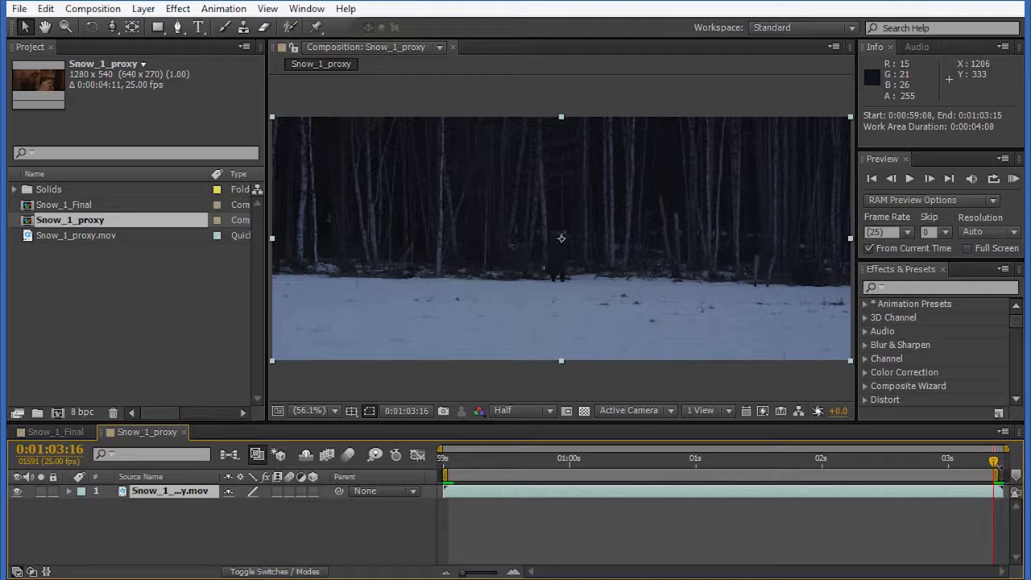
right_click(902, 475)
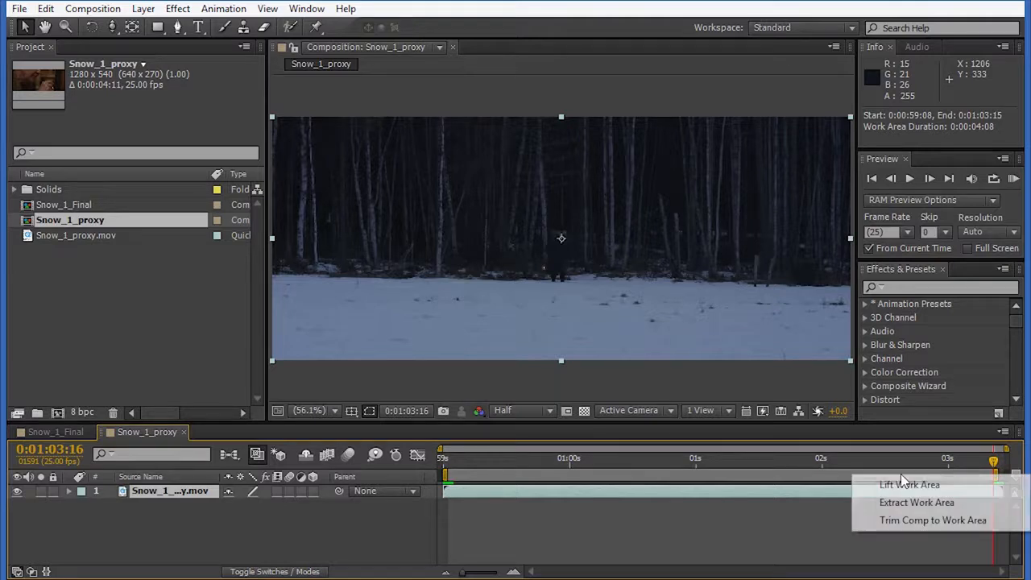
click(909, 521)
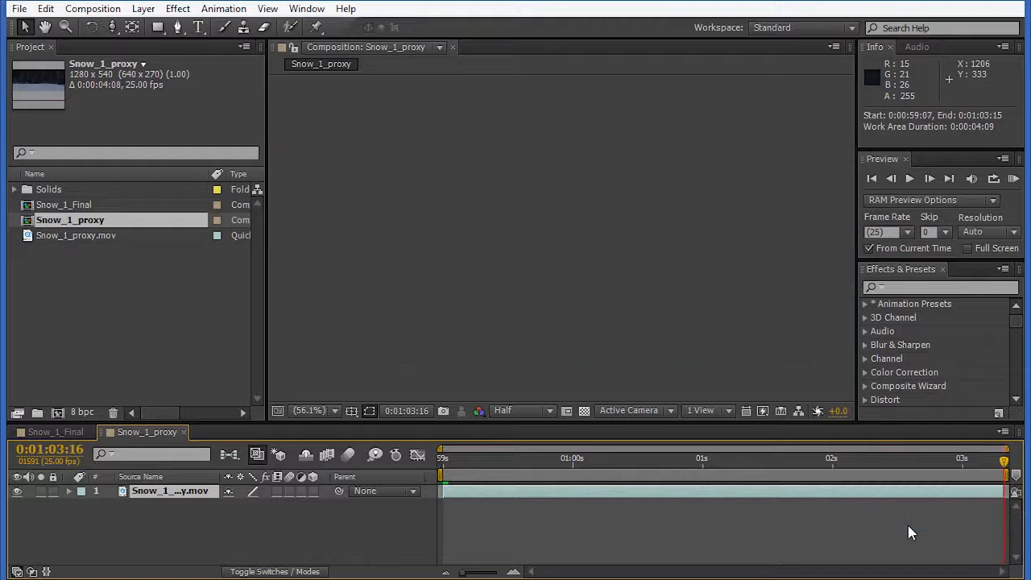
- Play the trimmed Snow_1_proxy composition from its first frame to check the footage
click(872, 179)
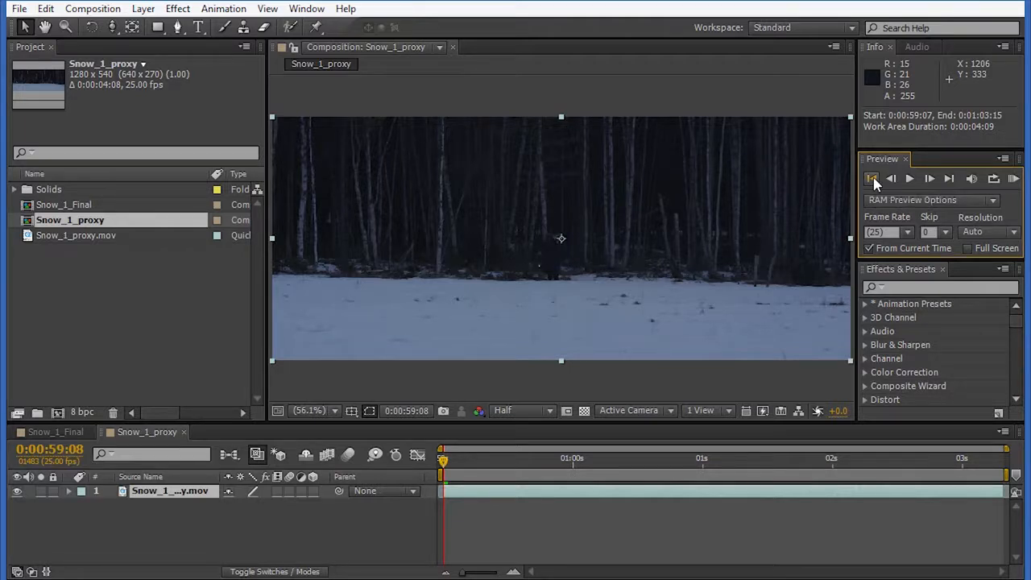
click(680, 378)
key(space)
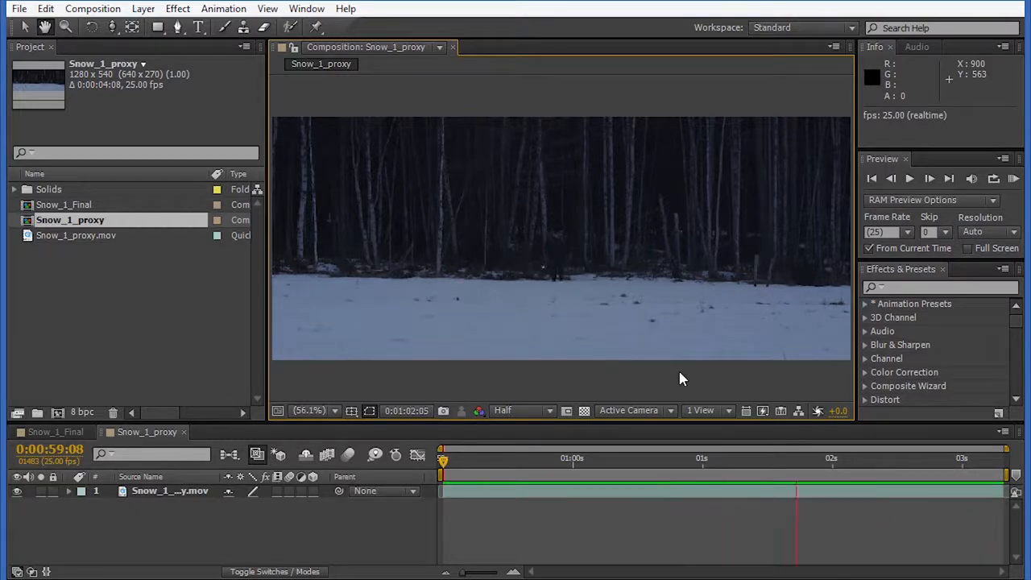
key(space)
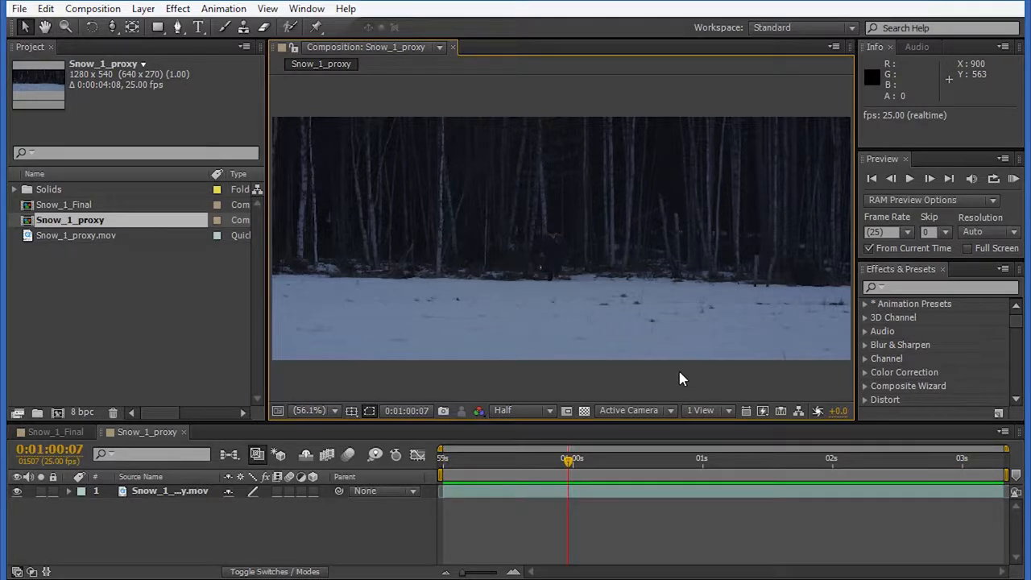
- Add a black 1280 x 540 px solid layer named "snow" above the footage
click(143, 9)
mouse_move(153, 28)
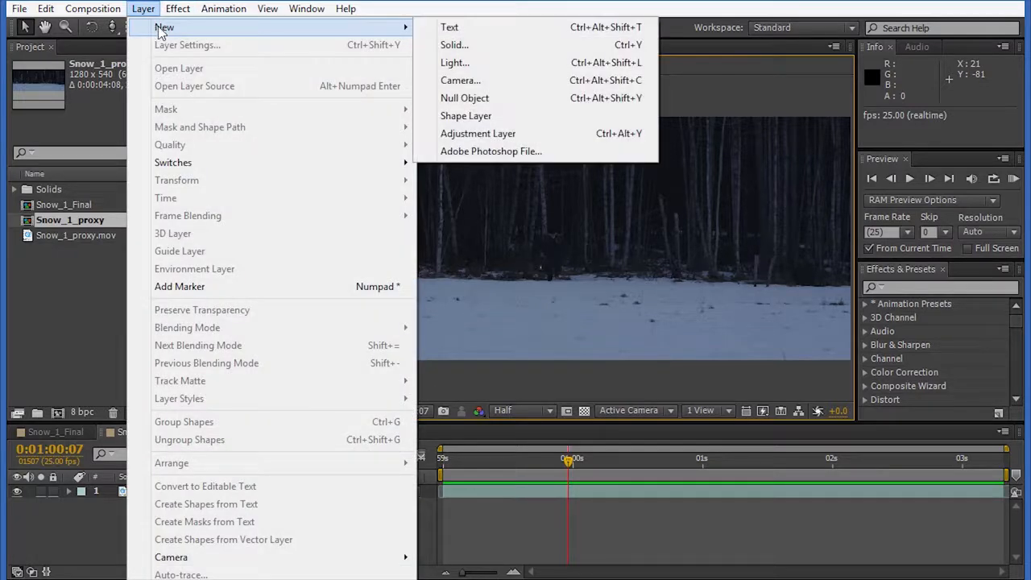
click(471, 40)
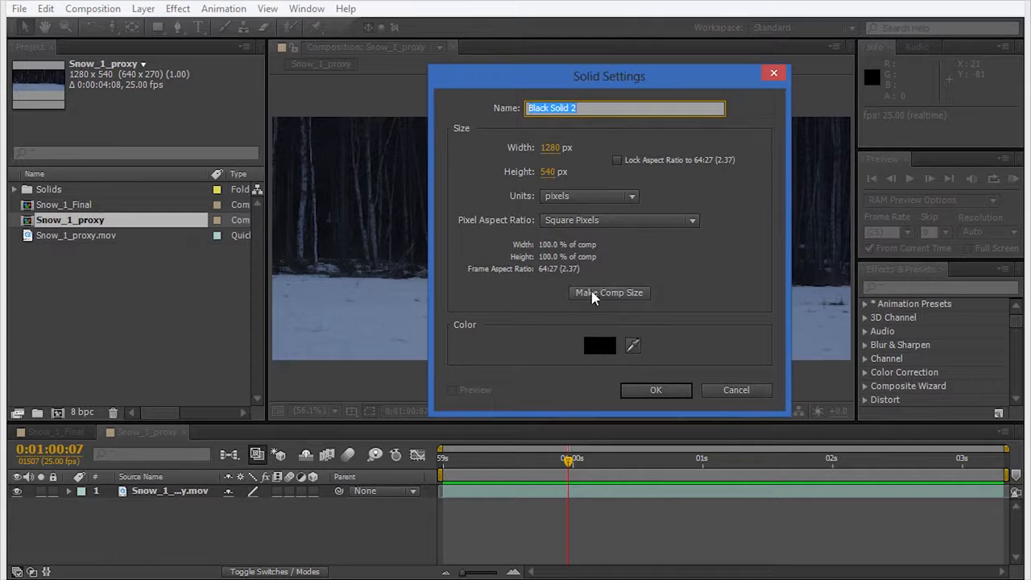
text(snow)
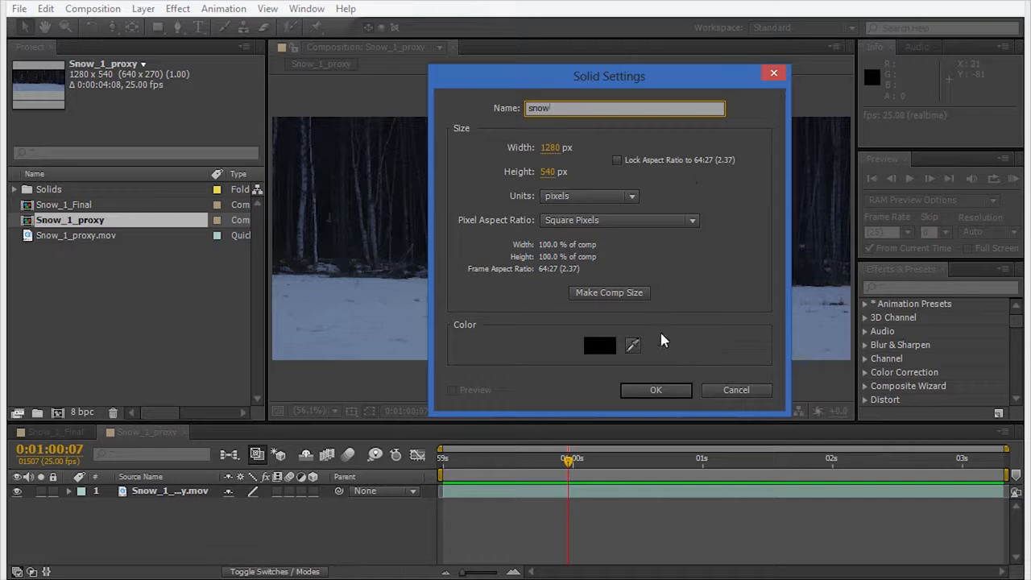
click(658, 392)
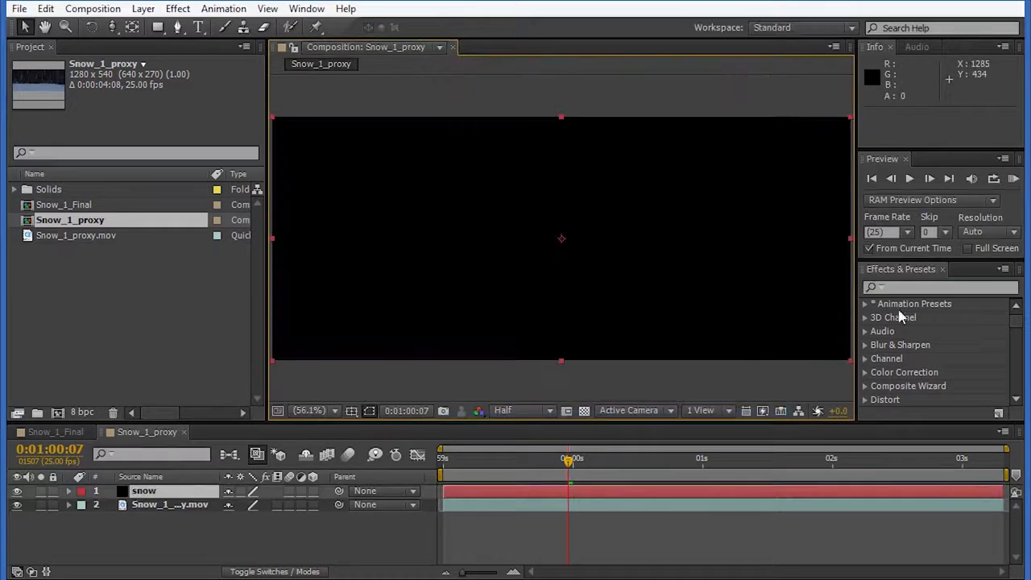
- Find the Trapcode Particular effect by searching for "partic" and apply it to the snow layer
click(914, 288)
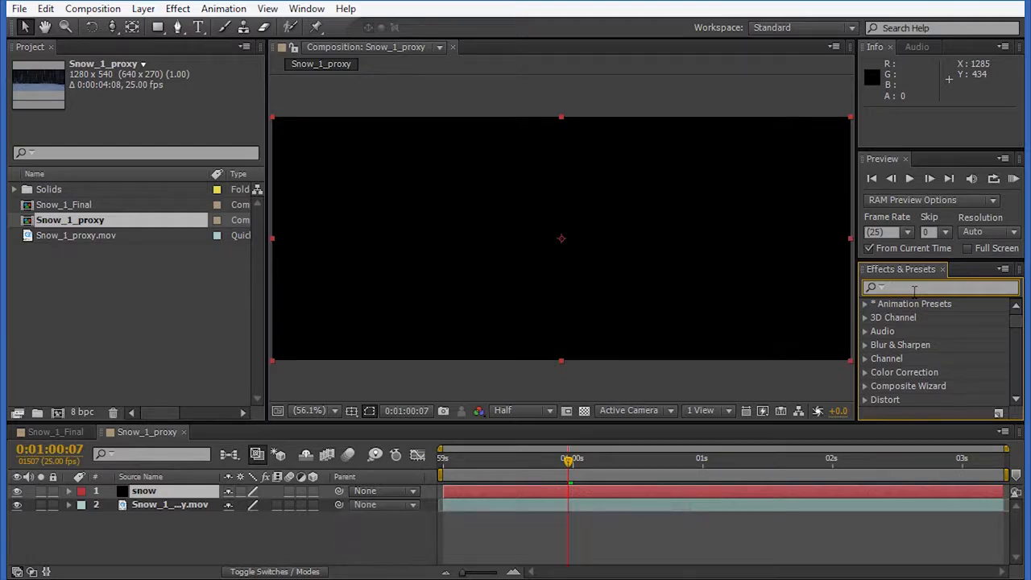
text(part)
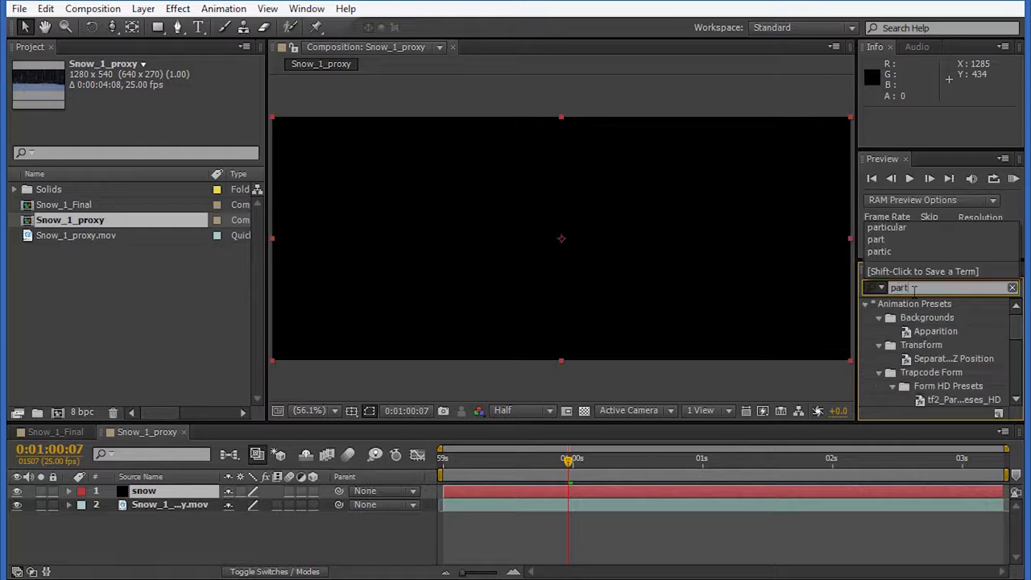
text(ic)
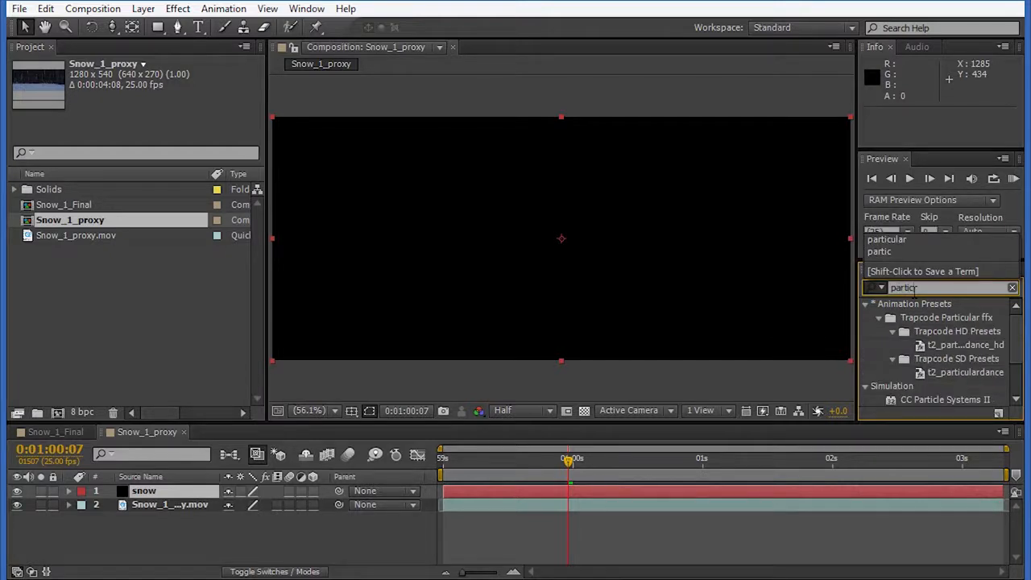
drag(1019, 335, 1018, 374)
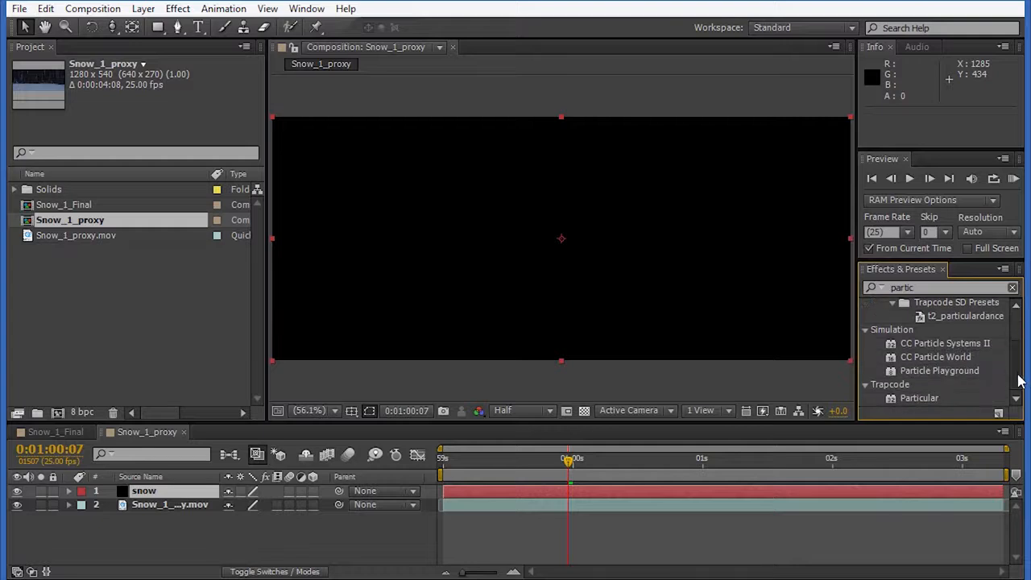
double_click(915, 401)
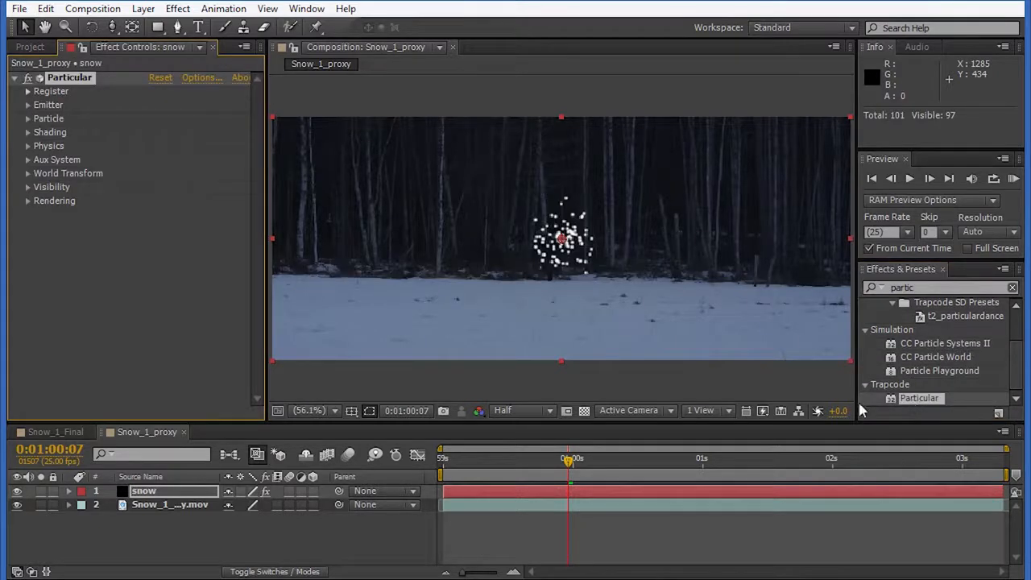
- Preview the default particle animation from the first frame, and park the current time at 0:01:01:08
drag(575, 468, 419, 473)
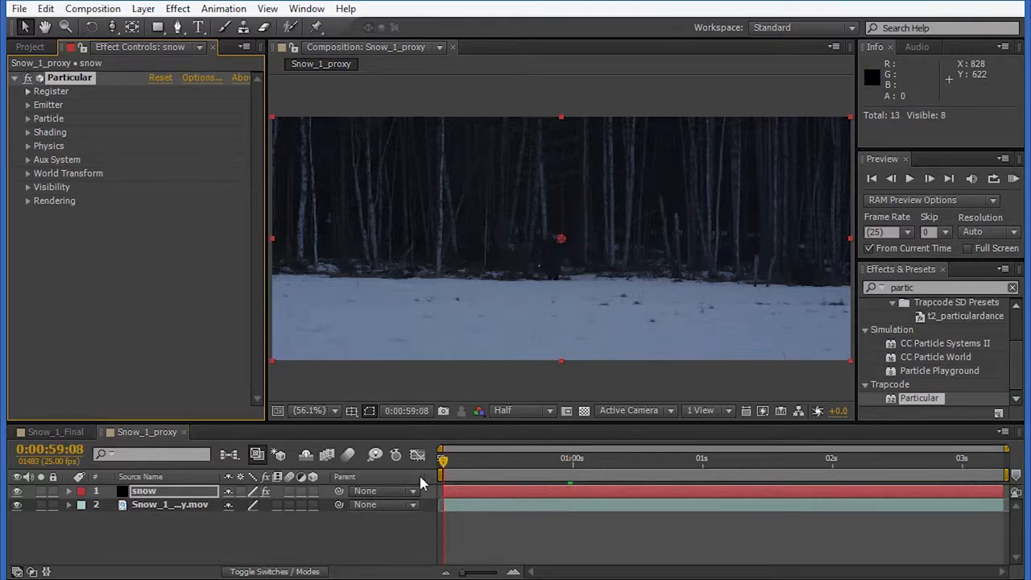
click(910, 180)
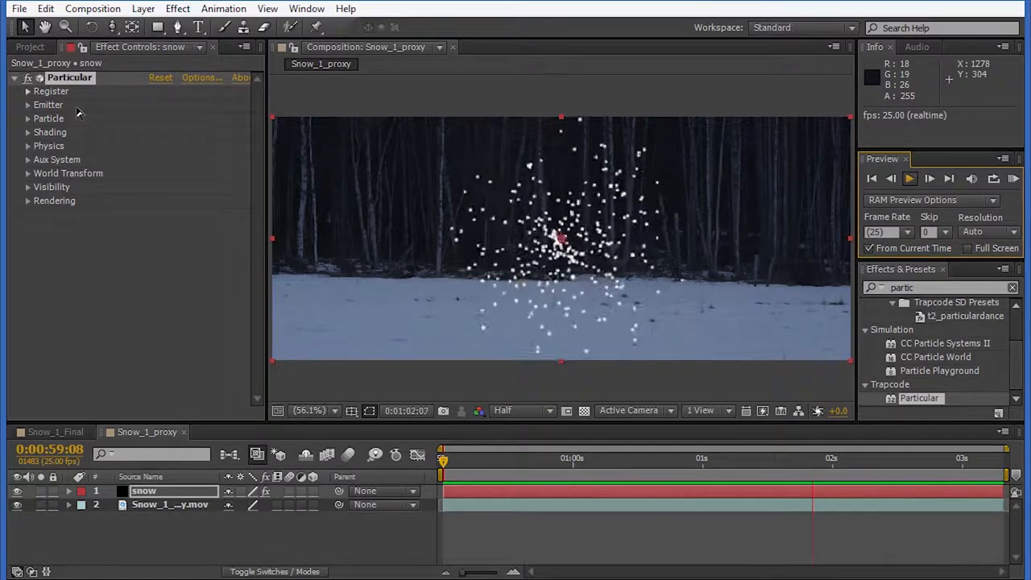
key(space)
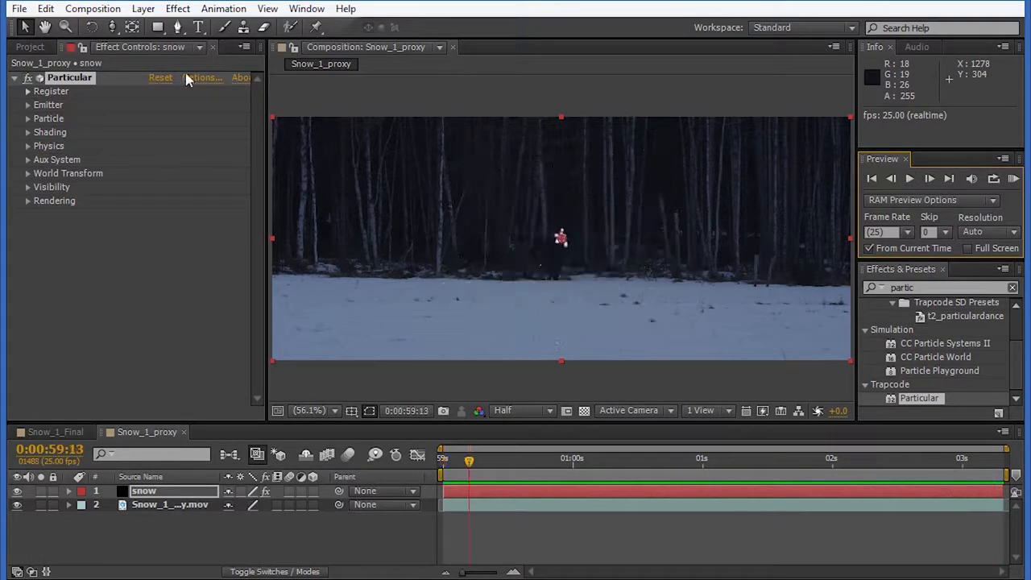
click(703, 472)
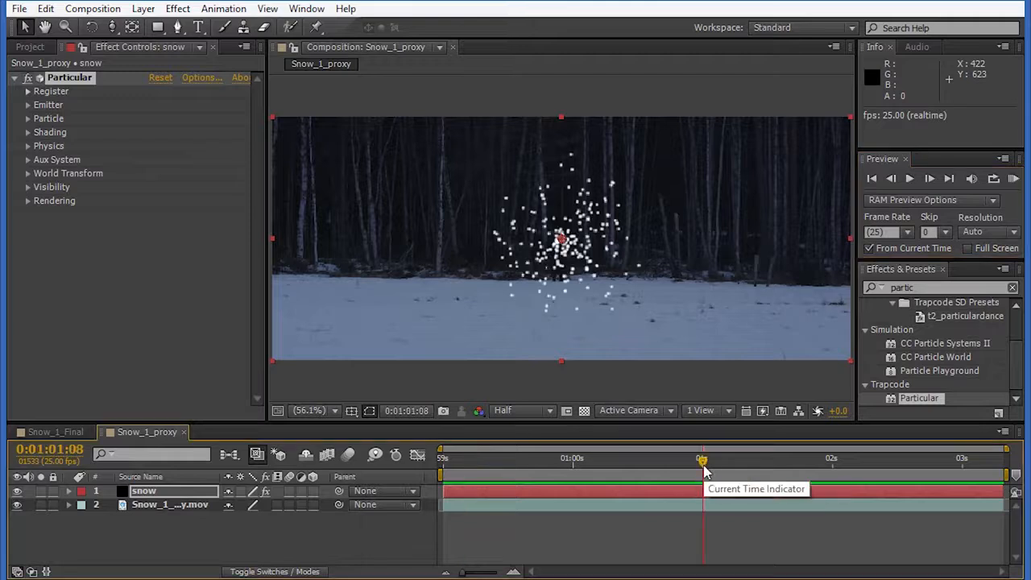
- Set Particular's emitter to 300 particles per second and check the emission at 0:01:01:08
click(28, 105)
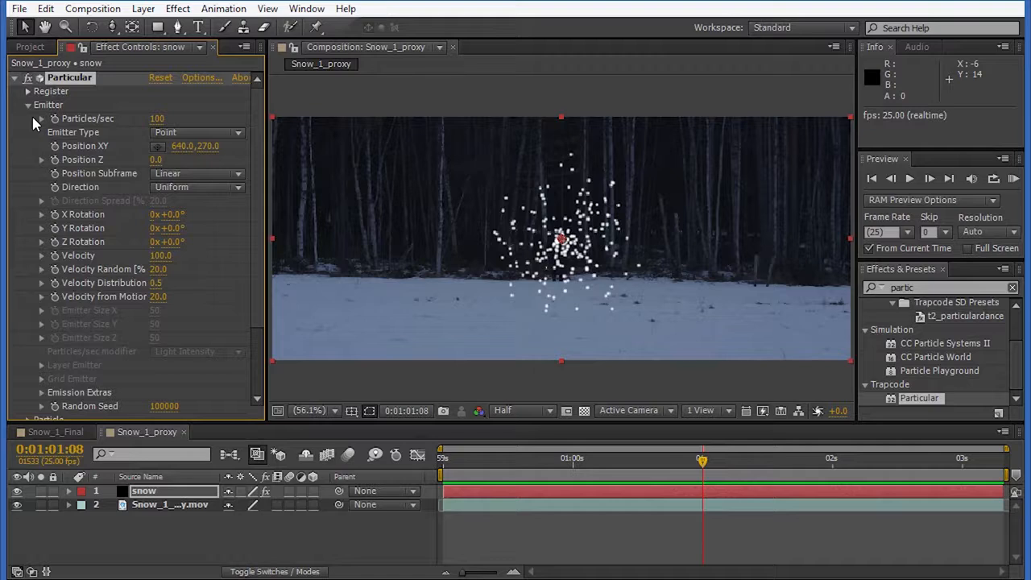
click(157, 119)
text(300)
key(Return)
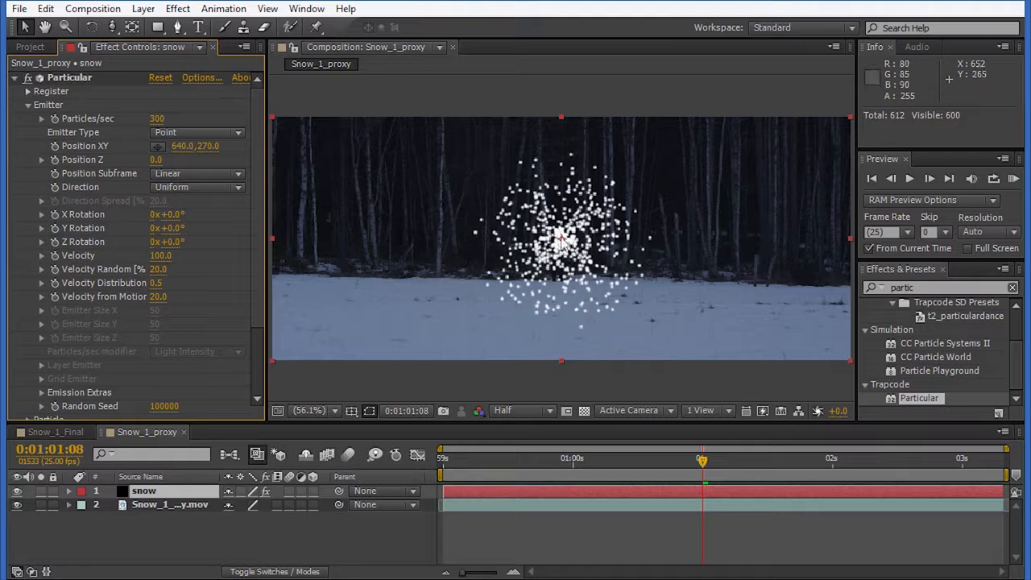
drag(155, 125, 161, 122)
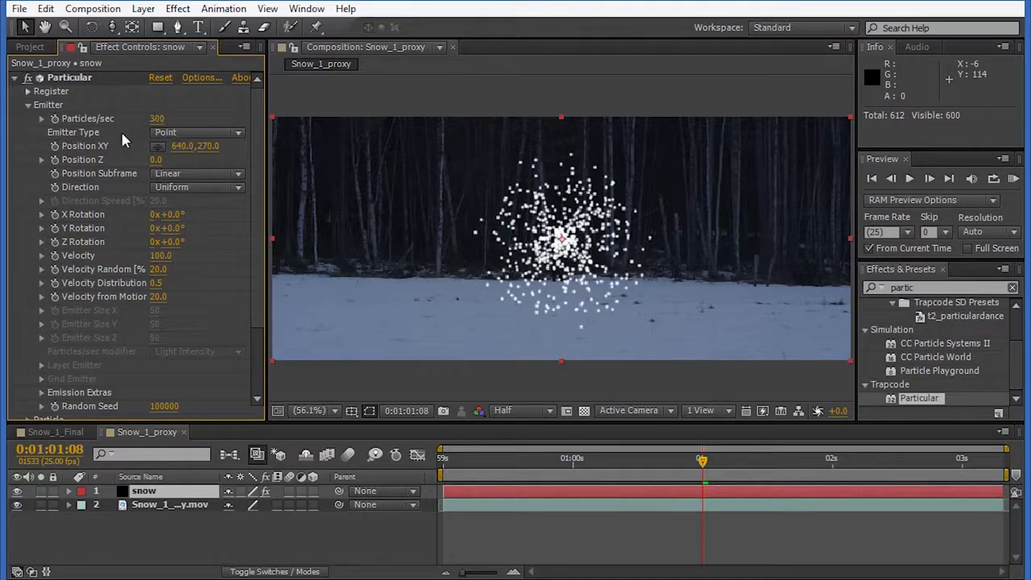
mouse_move(705, 472)
mouse_down()
mouse_move(503, 459)
mouse_move(703, 459)
mouse_up()
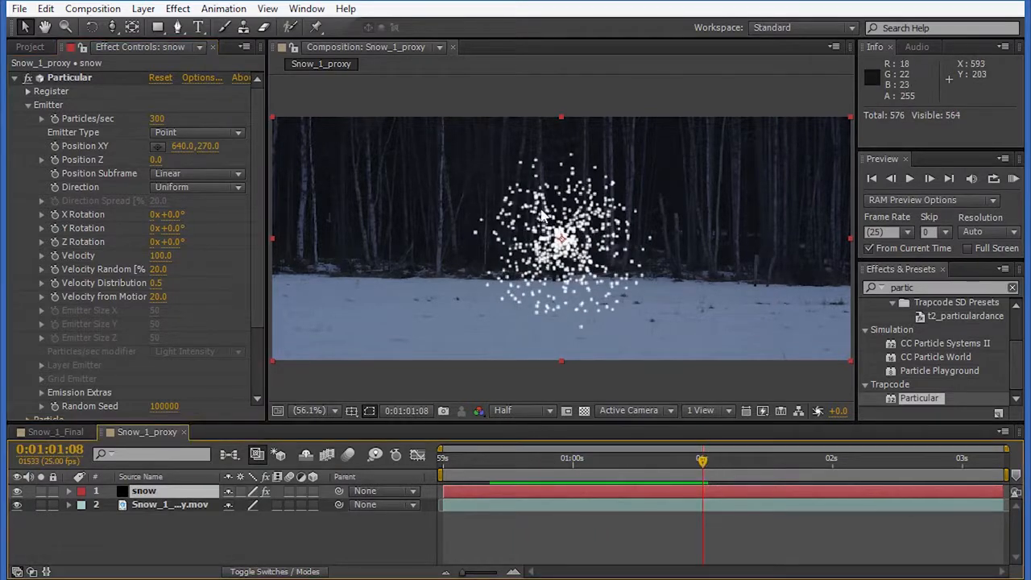
- Change the emitter type to Box and widen Emitter Size X to 1060
click(207, 136)
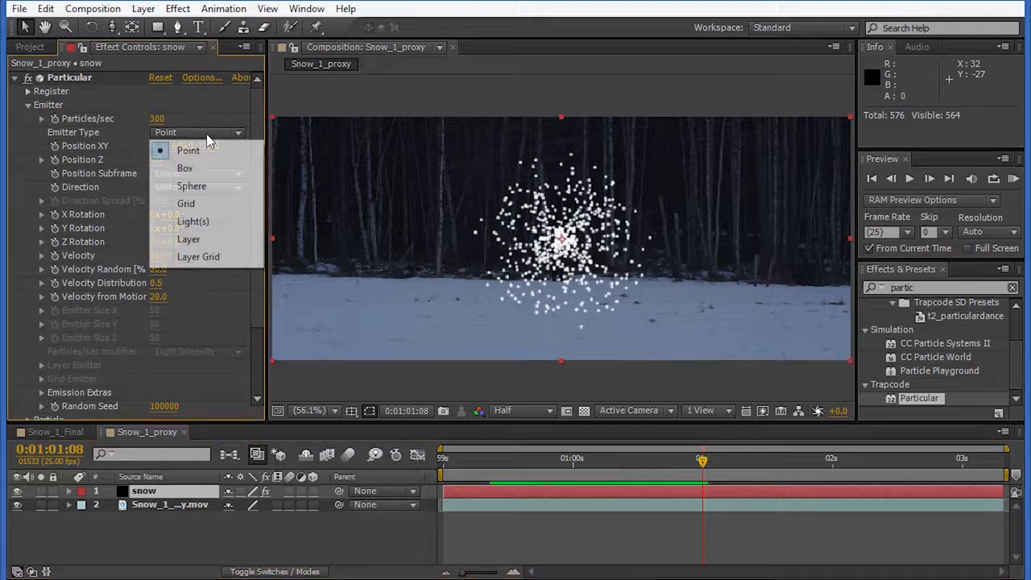
click(211, 168)
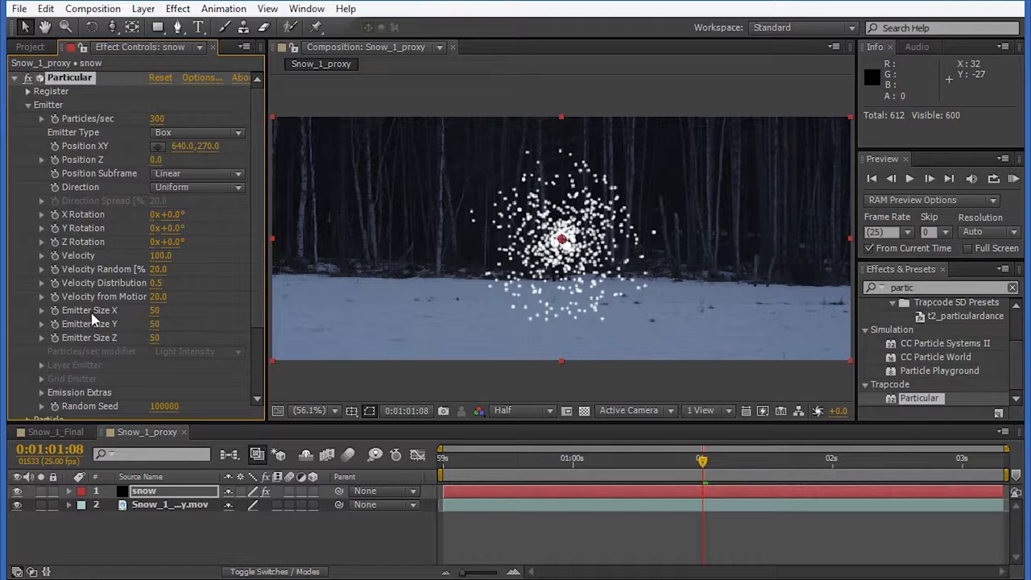
drag(155, 318, 901, 244)
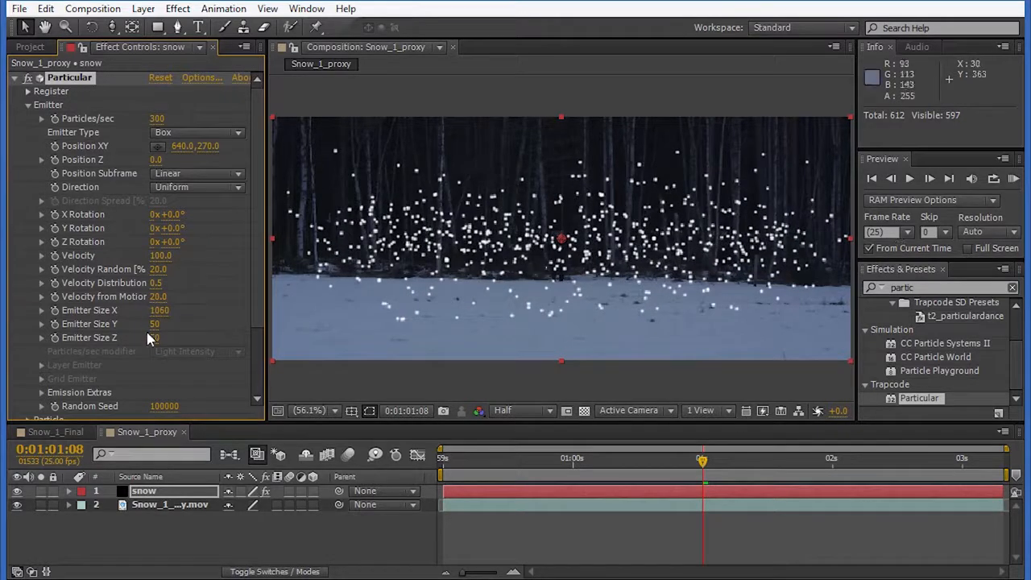
- Set the emitter's Size Z to 1252 and Size Y to 0, and preview the animation from the first frame
drag(158, 338, 806, 338)
drag(1028, 241, 1030, 240)
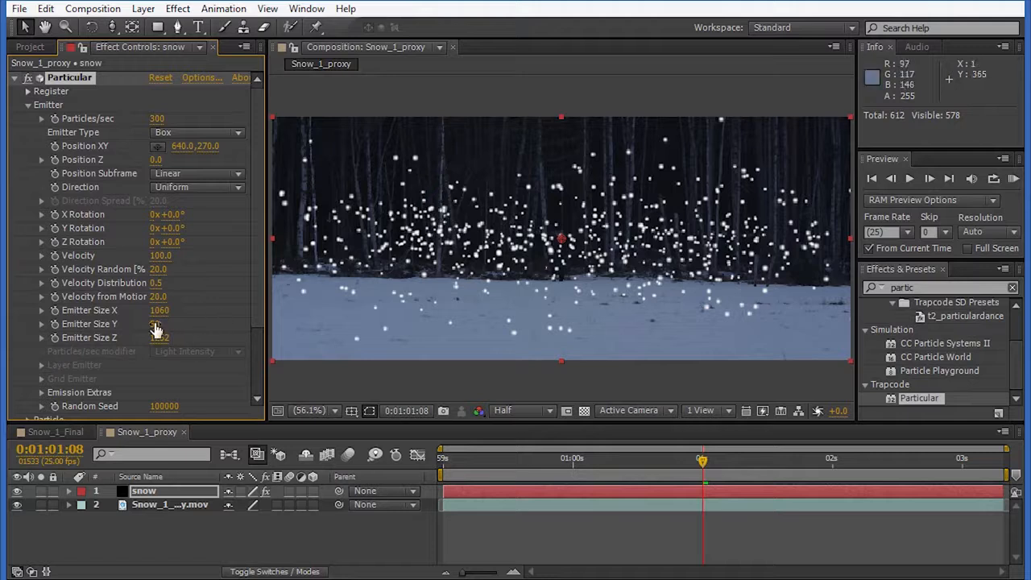
drag(145, 323, 98, 324)
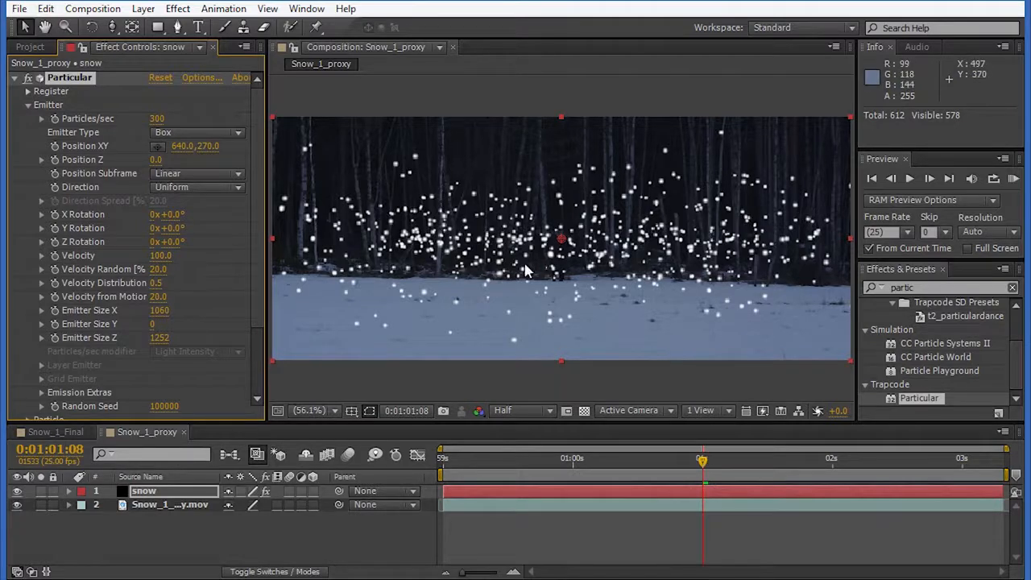
click(872, 178)
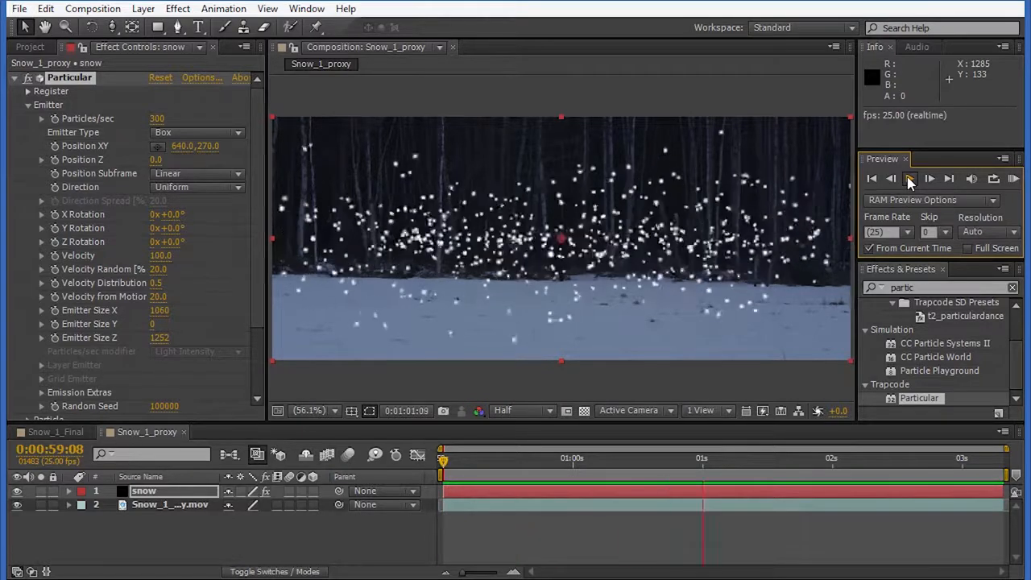
click(909, 179)
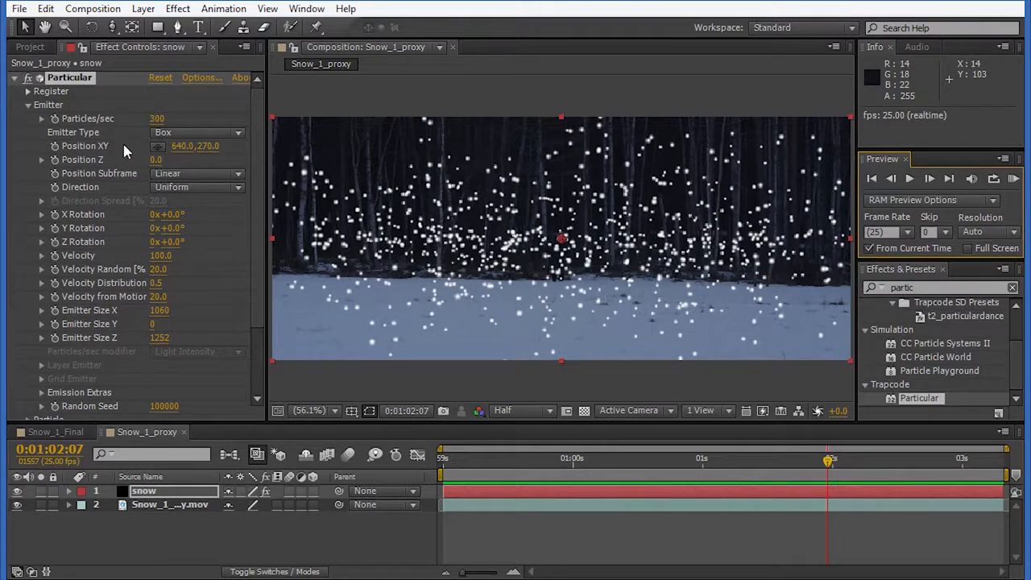
- Move the emitter's Position XY above the frame to about 638, -53 and preview the particles from the first frame
click(158, 147)
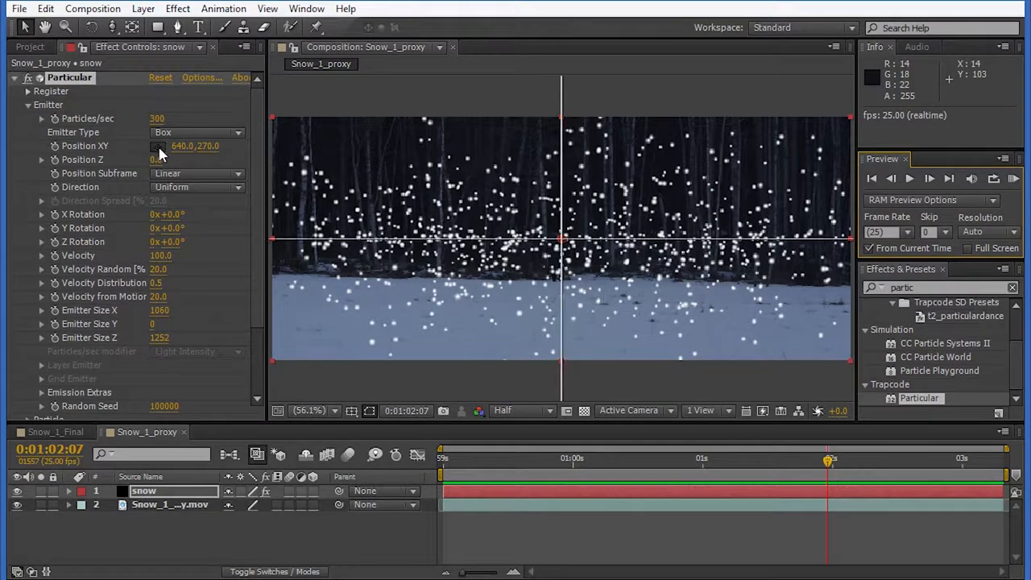
click(561, 92)
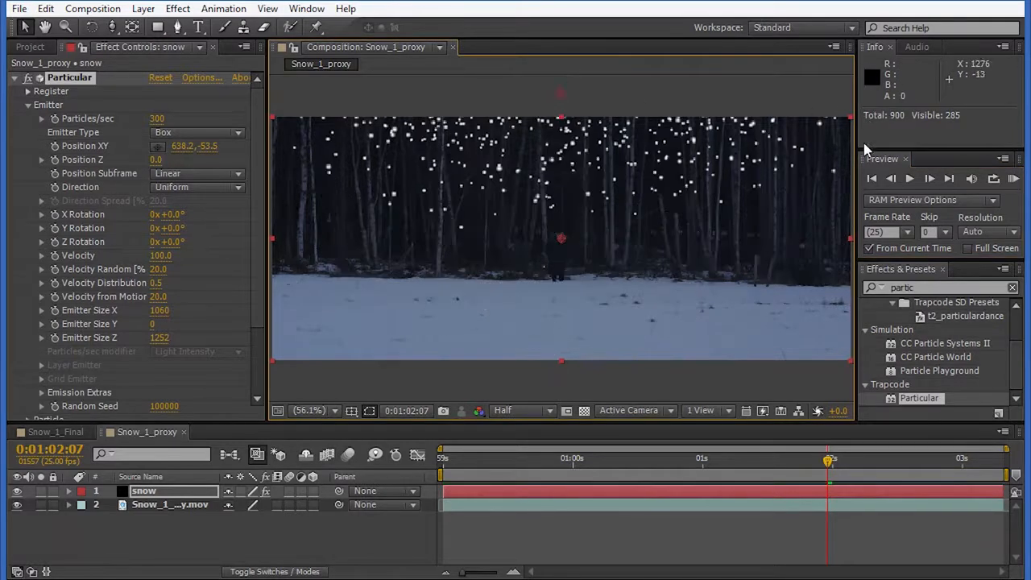
click(909, 179)
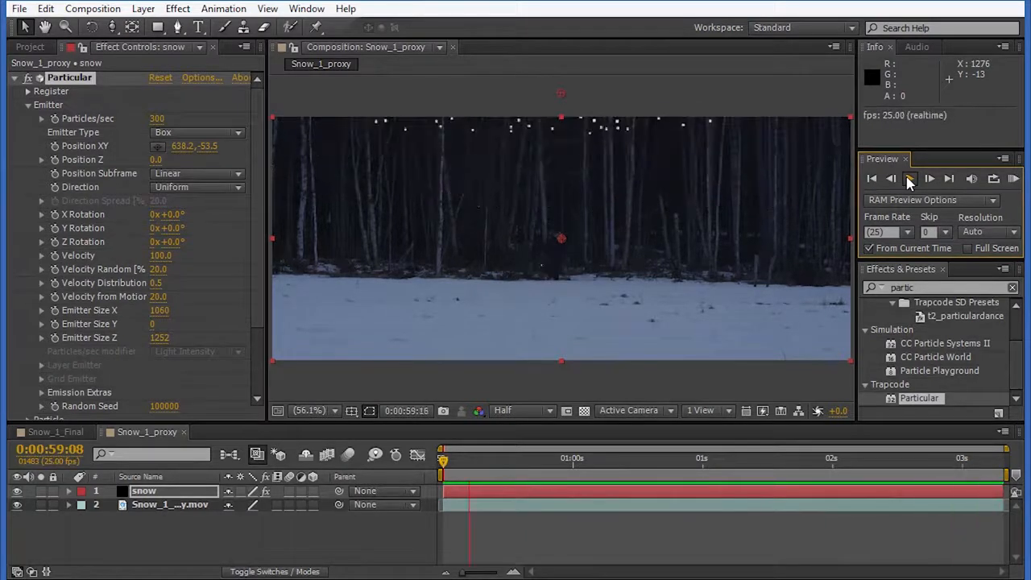
click(909, 179)
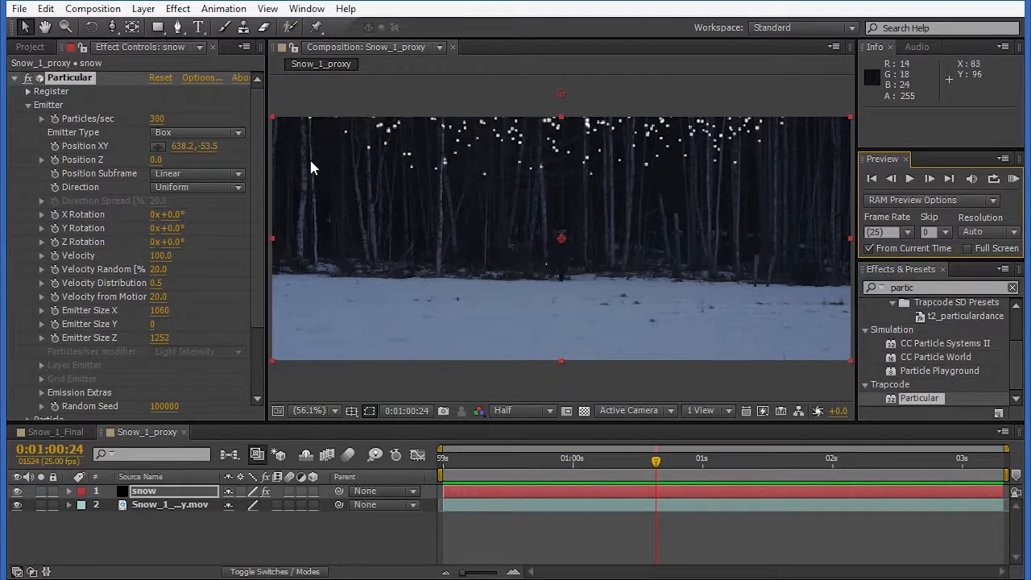
- Set Position Subframe to 10x Smooth and the emission Direction to Bi-Directional, and preview the particle motion
click(186, 176)
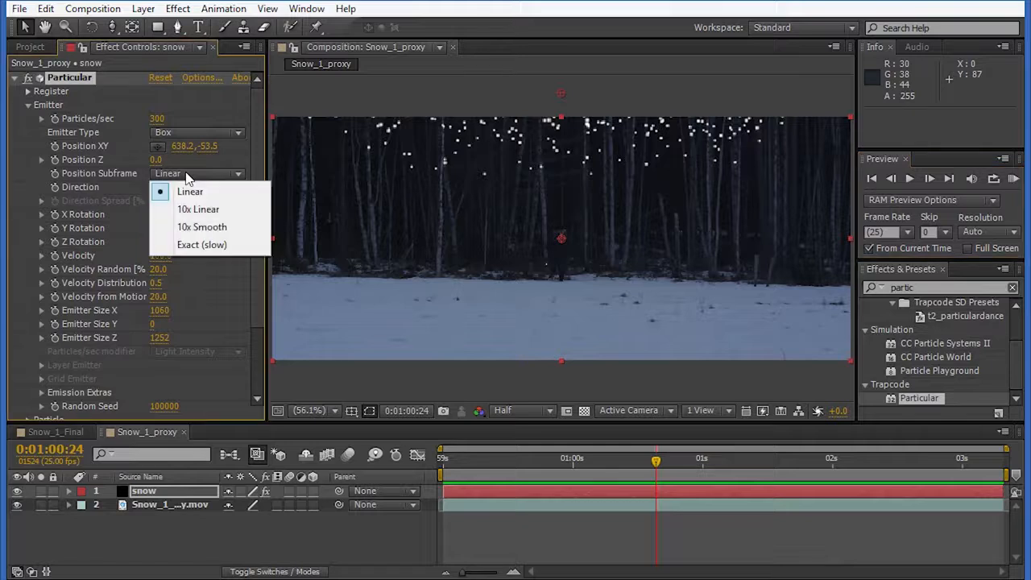
click(222, 228)
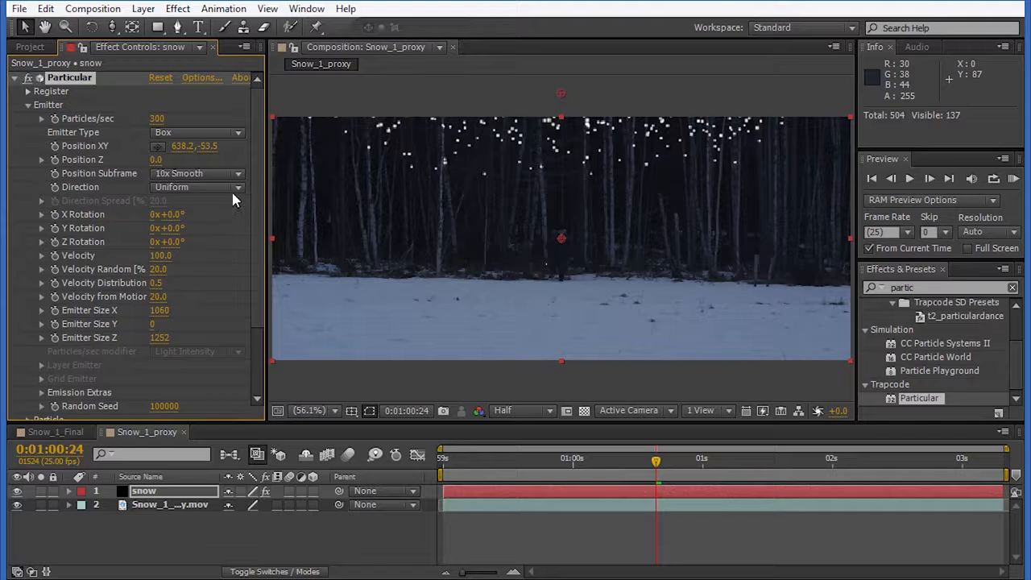
click(199, 191)
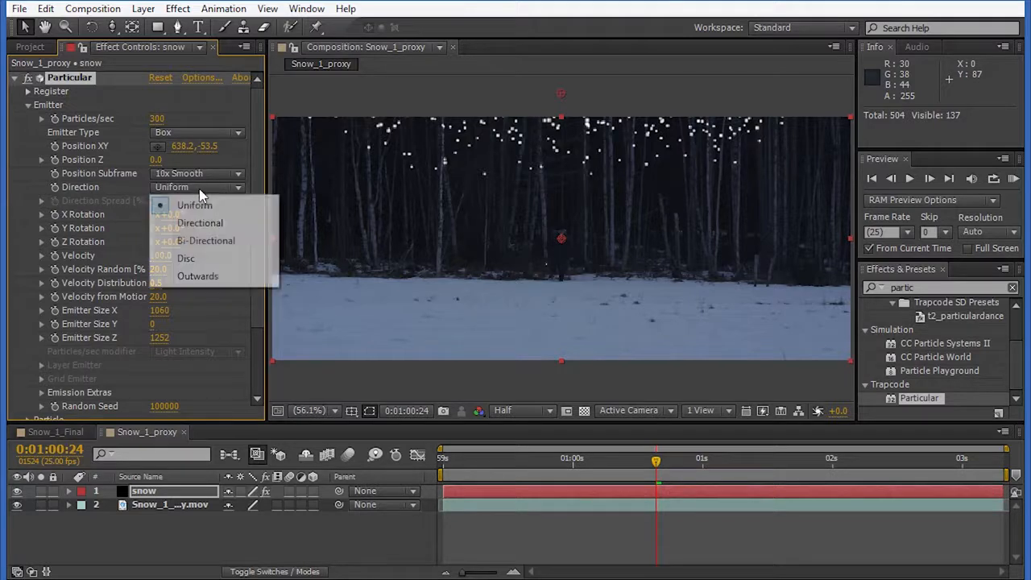
click(214, 244)
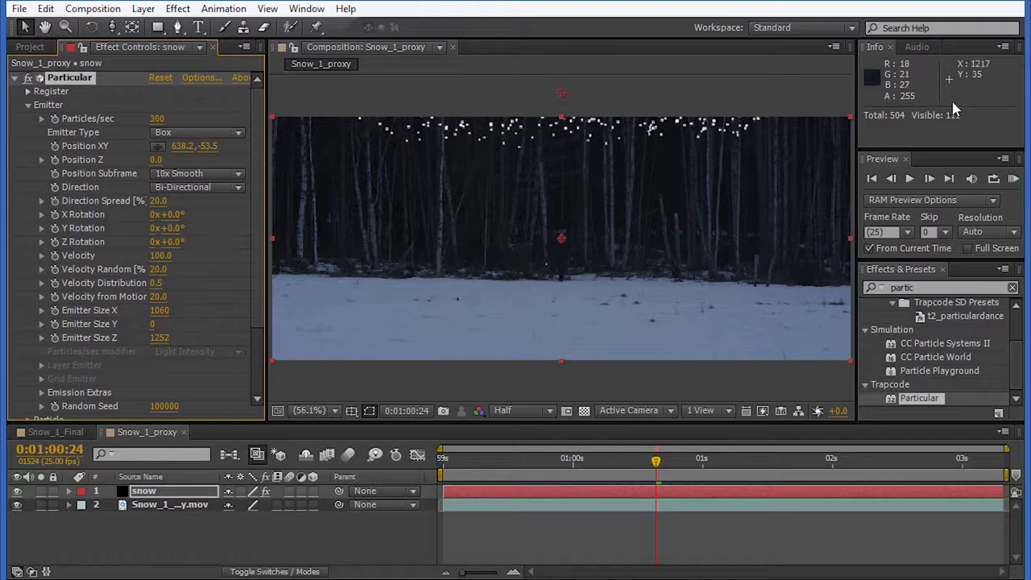
click(908, 180)
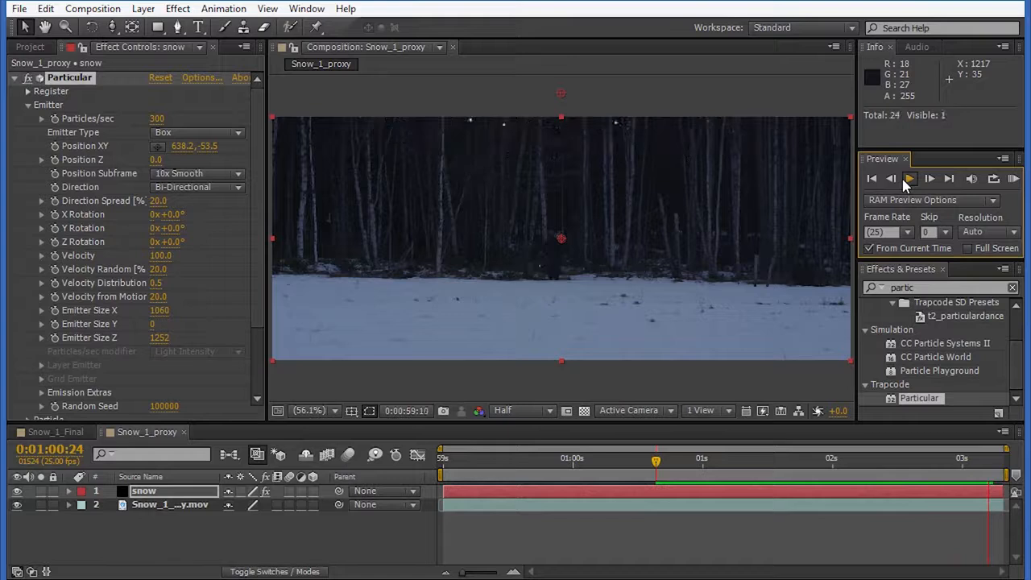
click(201, 196)
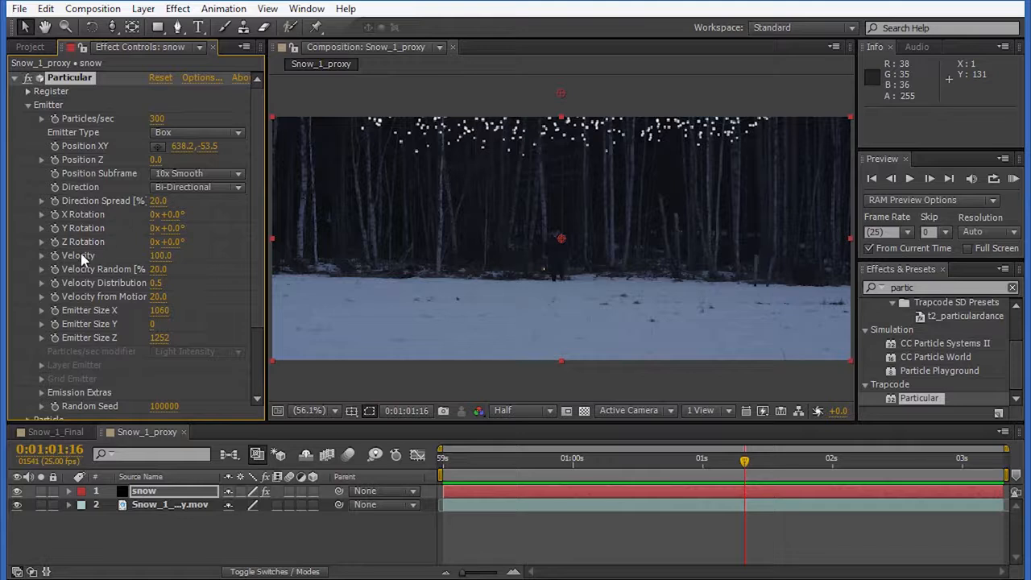
- Try an emitter Velocity of 920, preview it from the first frame, and undo the velocity change
drag(159, 255, 221, 250)
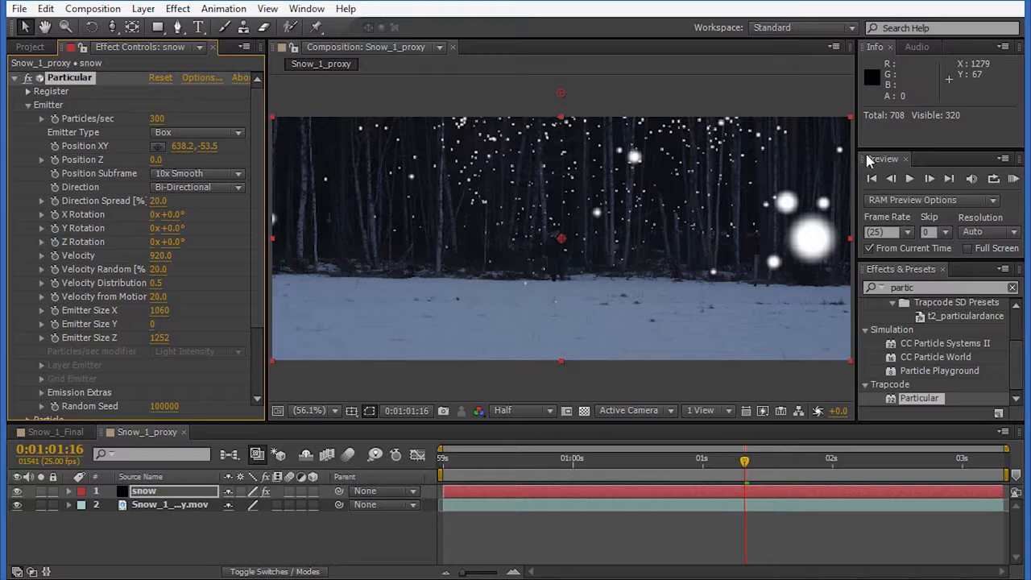
click(909, 179)
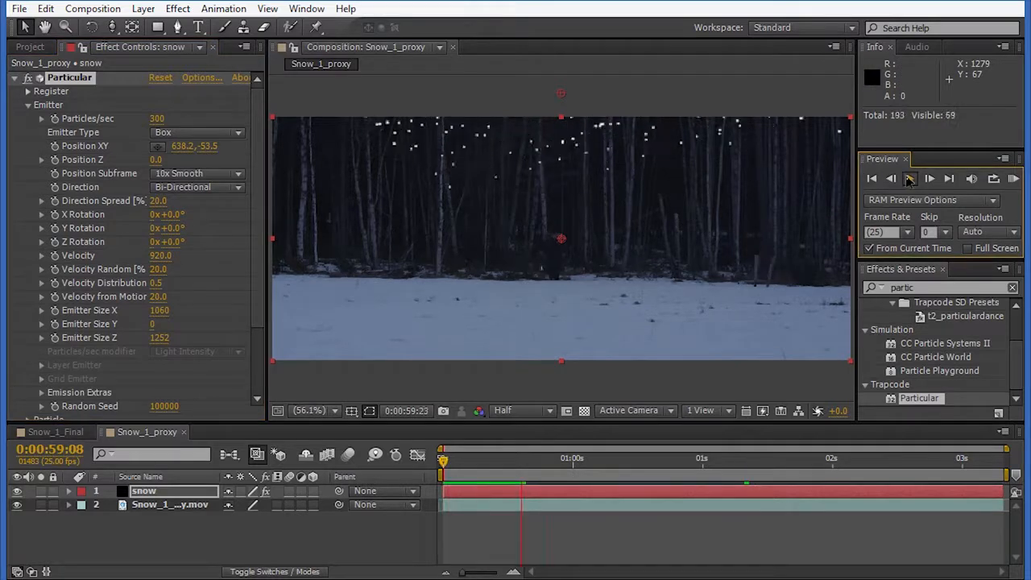
click(906, 178)
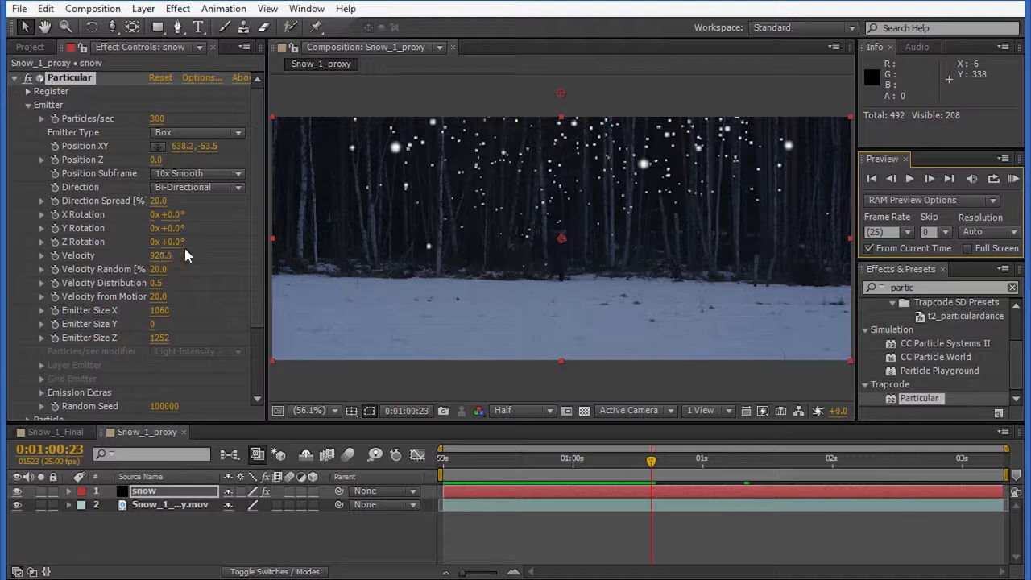
key(ctrl+z)
key(space)
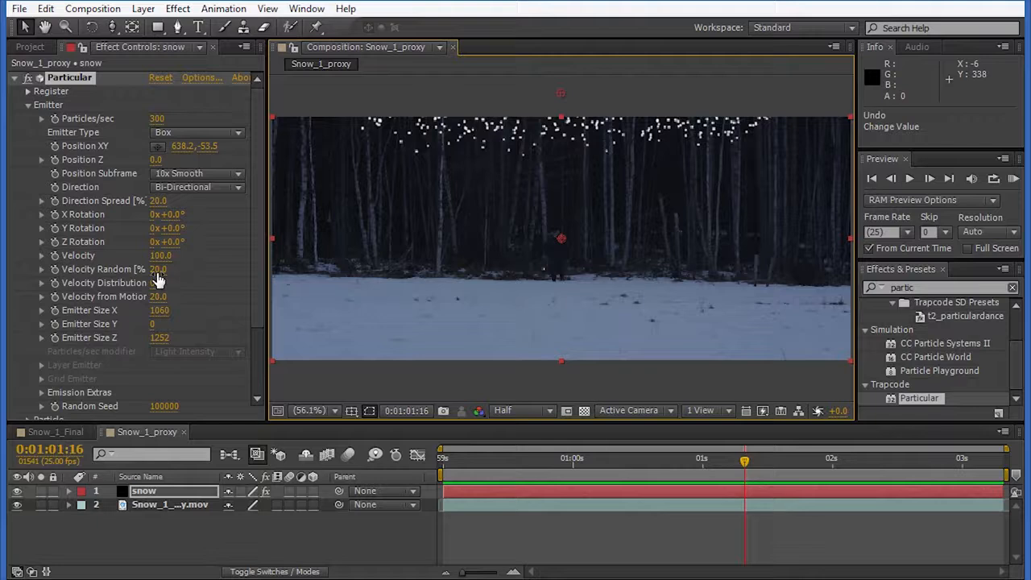
- Set Velocity Random and Velocity Distribution to 0, and preview the animation from the first frame
click(158, 271)
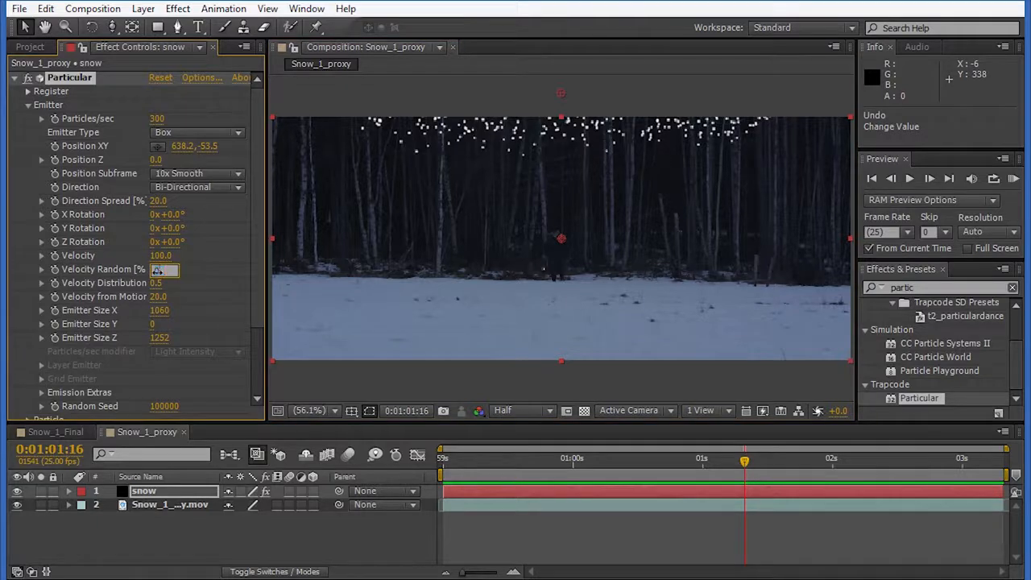
text(0)
key(Tab)
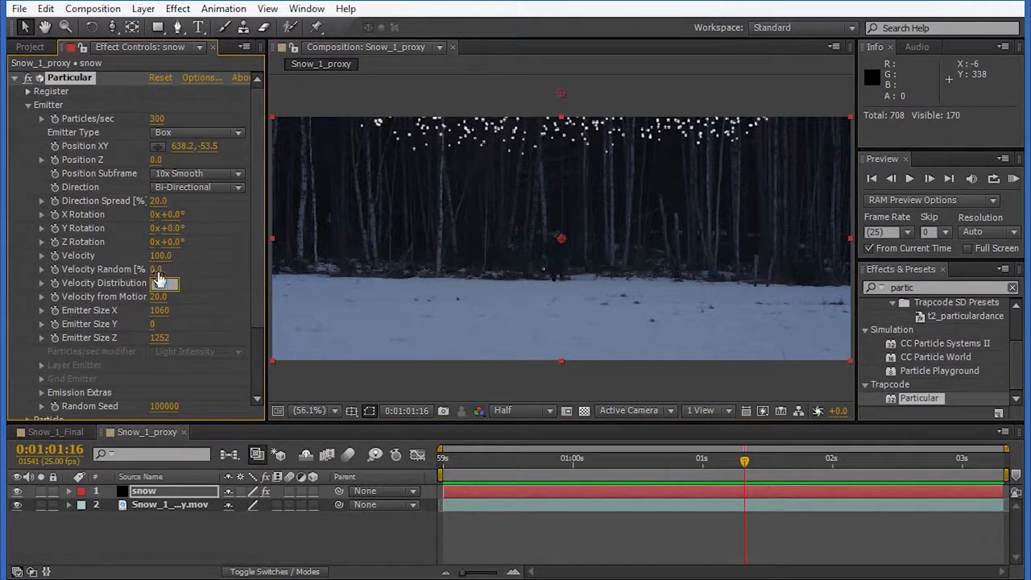
key(Return)
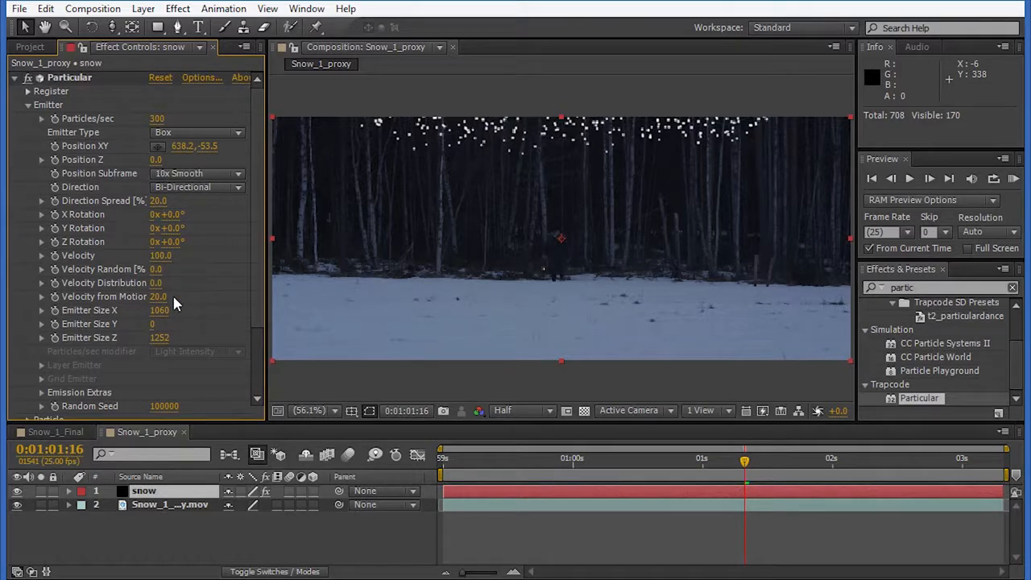
click(872, 178)
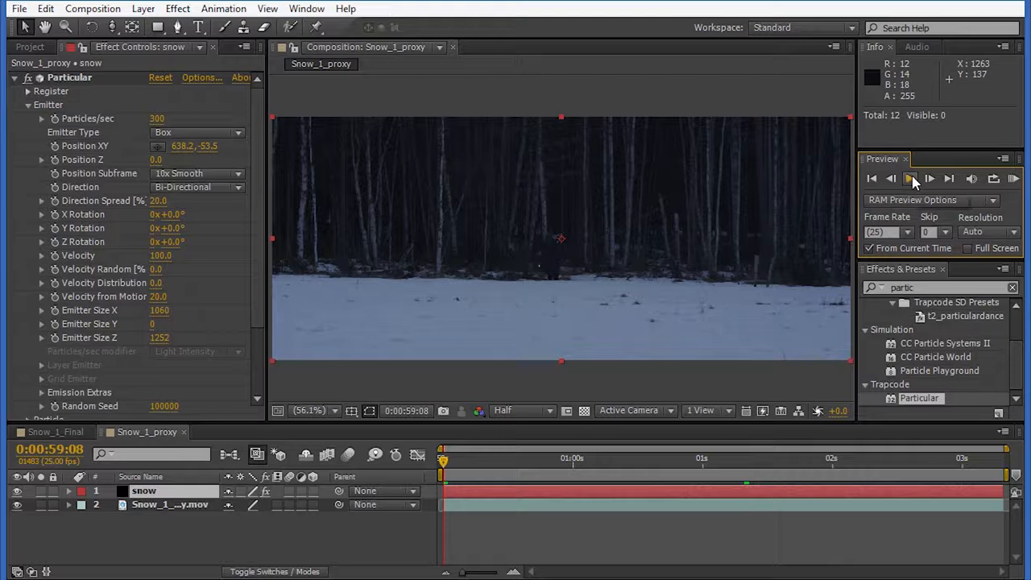
click(911, 179)
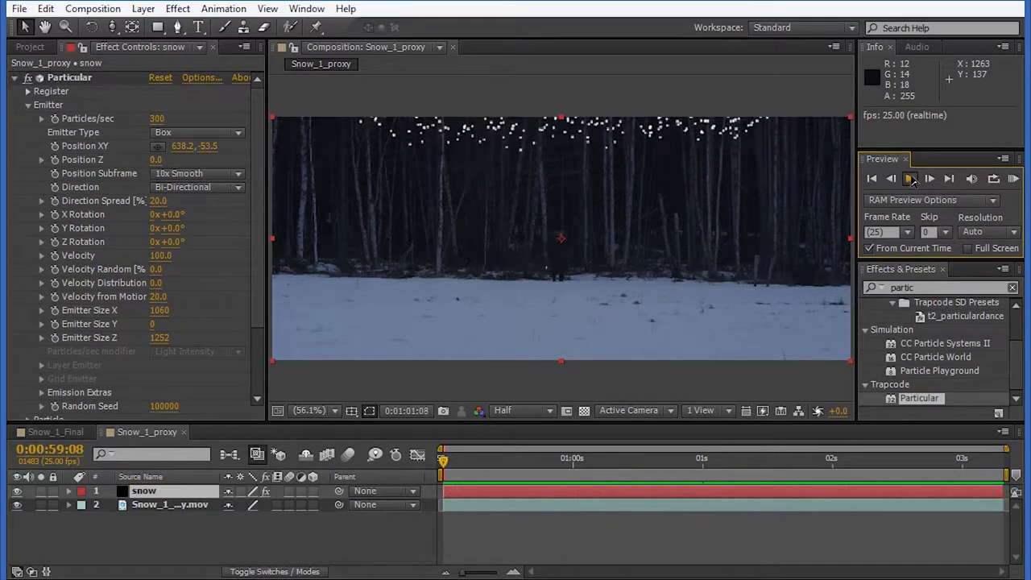
click(911, 179)
- Set the particle Life to 100 seconds in the Particle settings and preview the animation before and after the change
drag(258, 159, 268, 292)
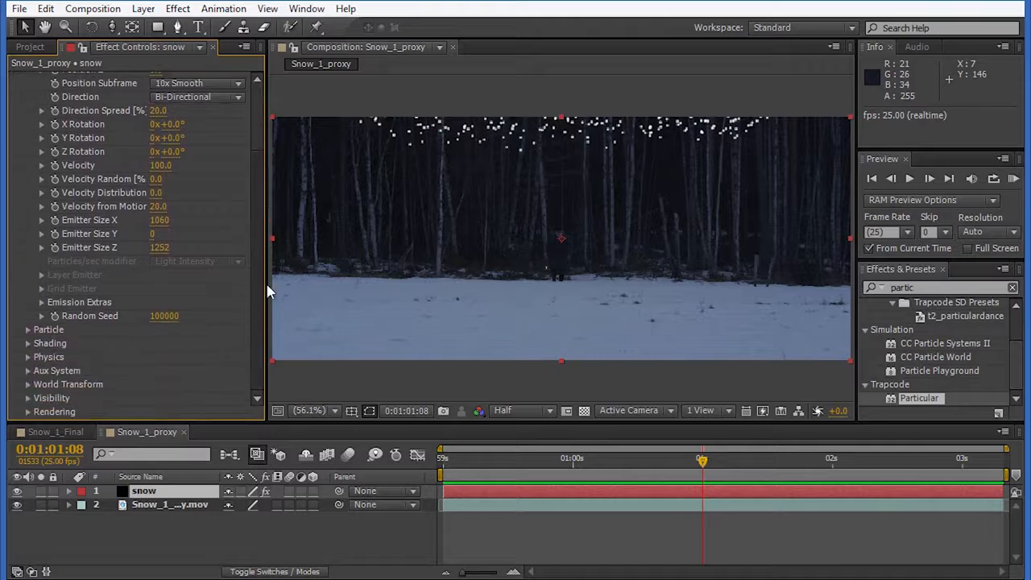
click(26, 330)
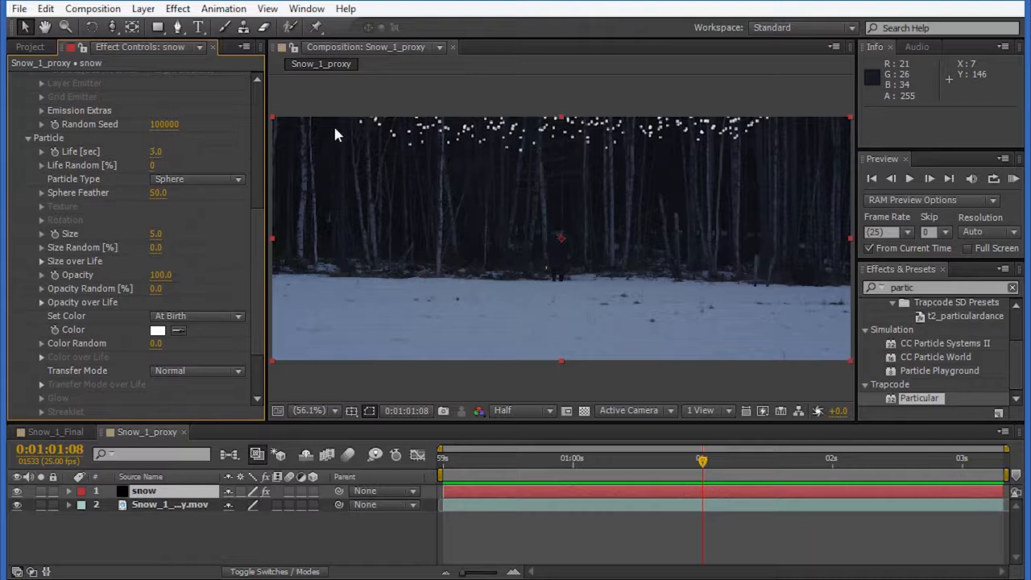
click(909, 178)
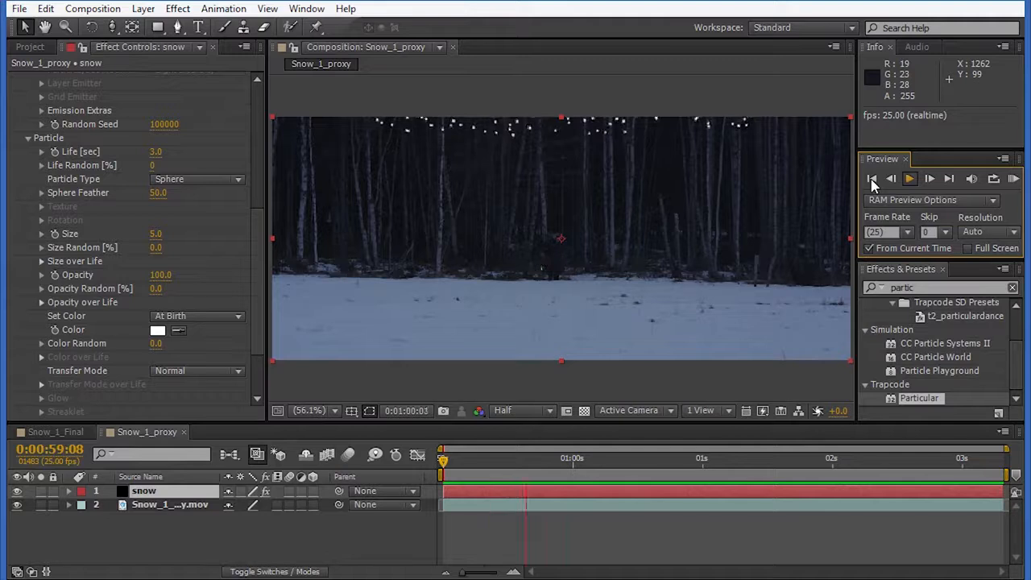
key(space)
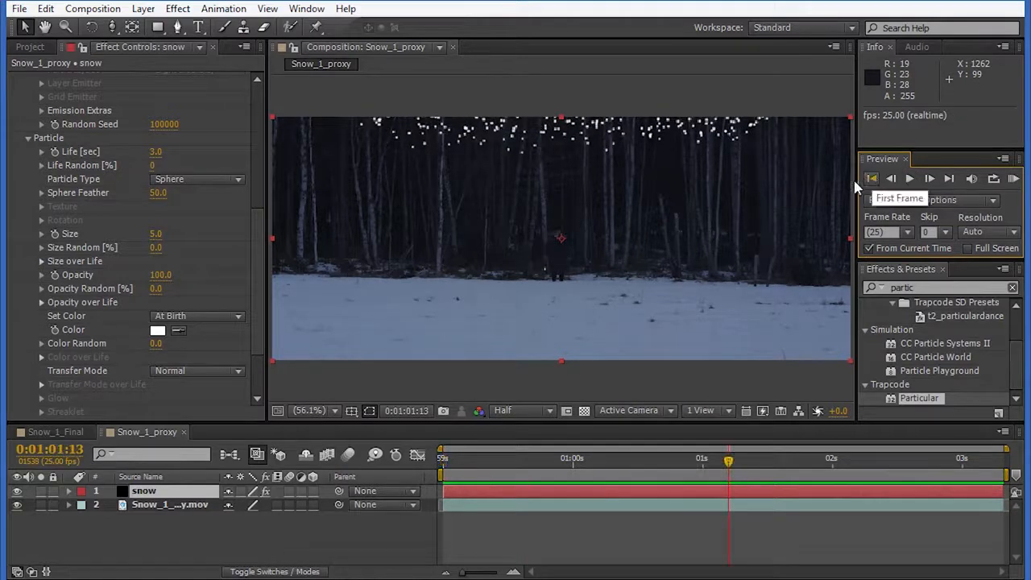
click(156, 152)
text(100)
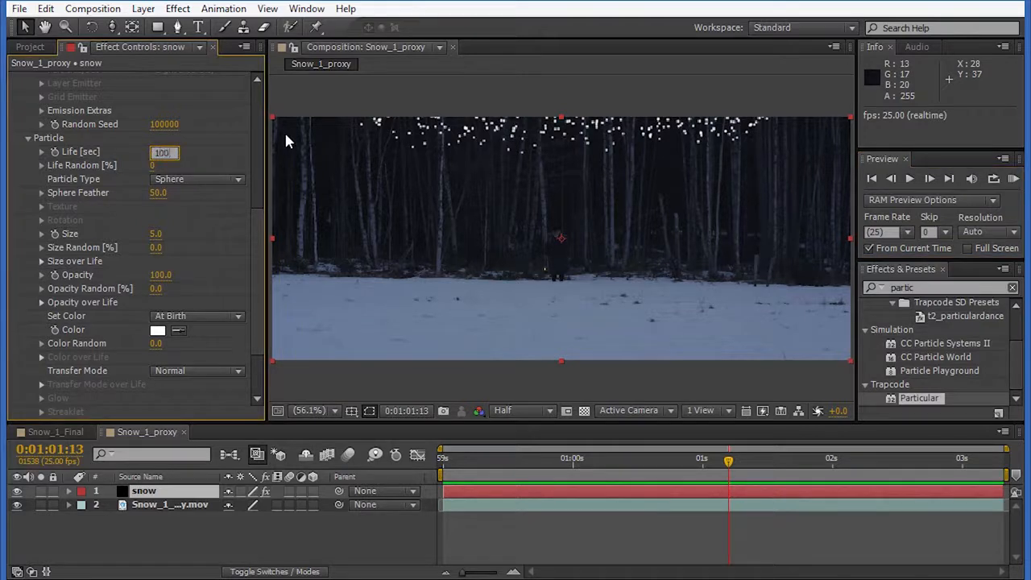
key(Return)
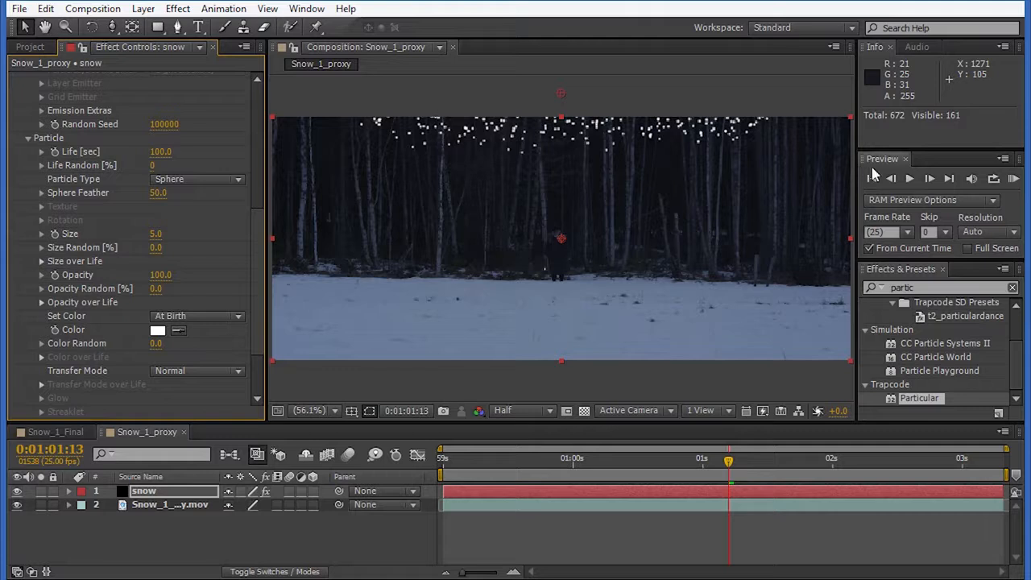
click(872, 179)
click(909, 179)
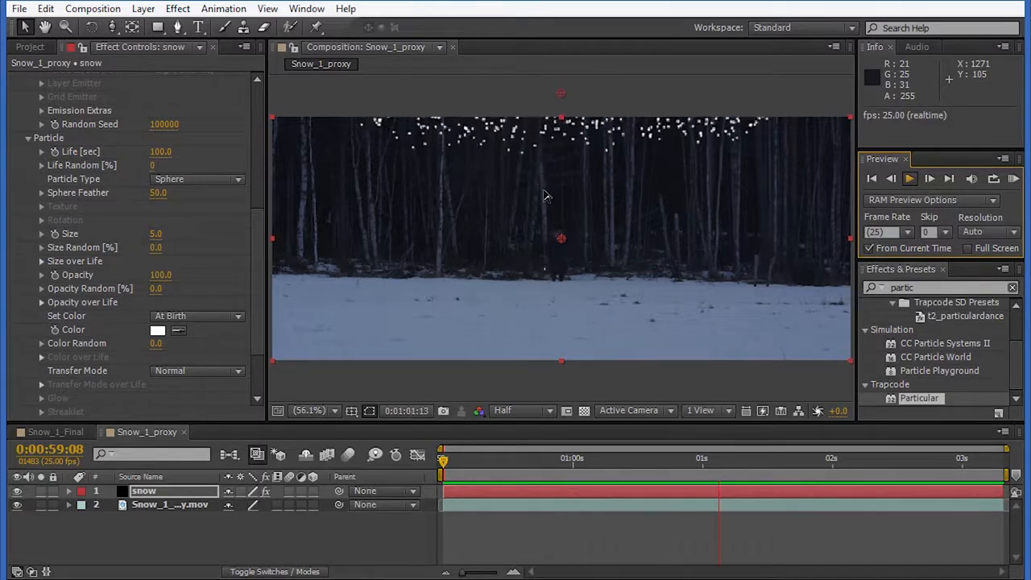
click(910, 178)
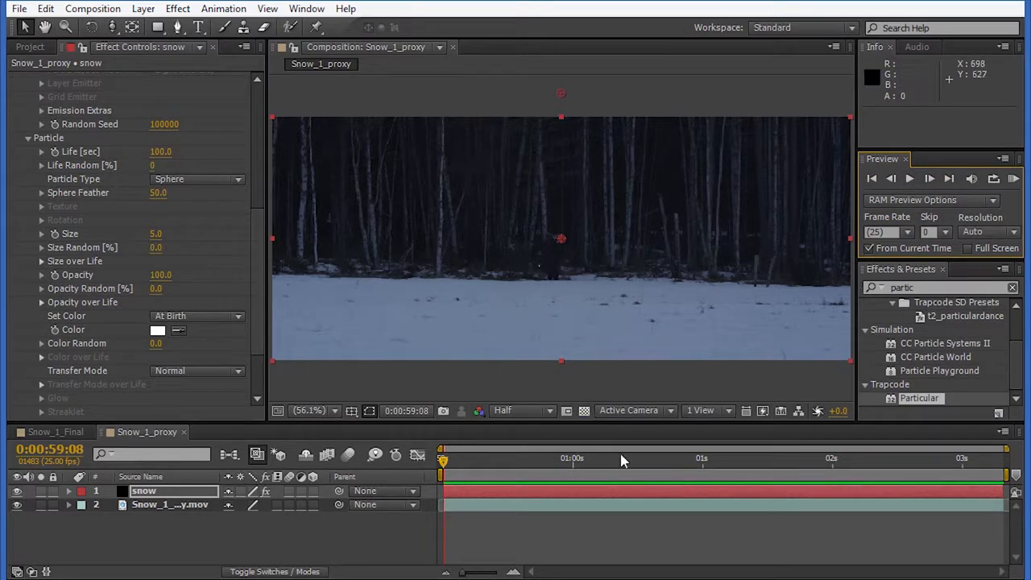
- At 0:01:01:12, lower the emitter just inside the frame's upper edge and change the Particle Type to Cloudlet
click(723, 459)
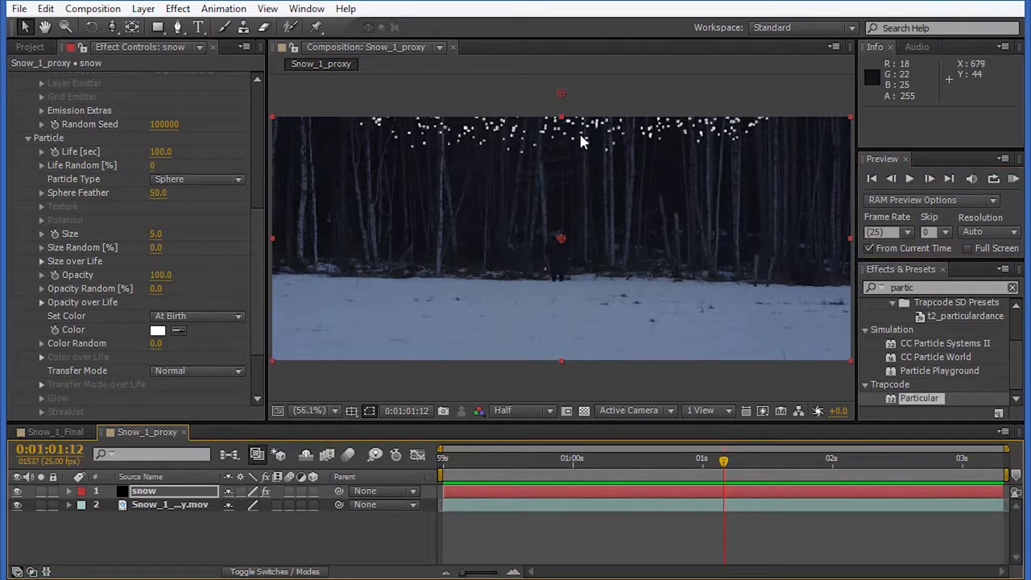
drag(561, 93, 557, 143)
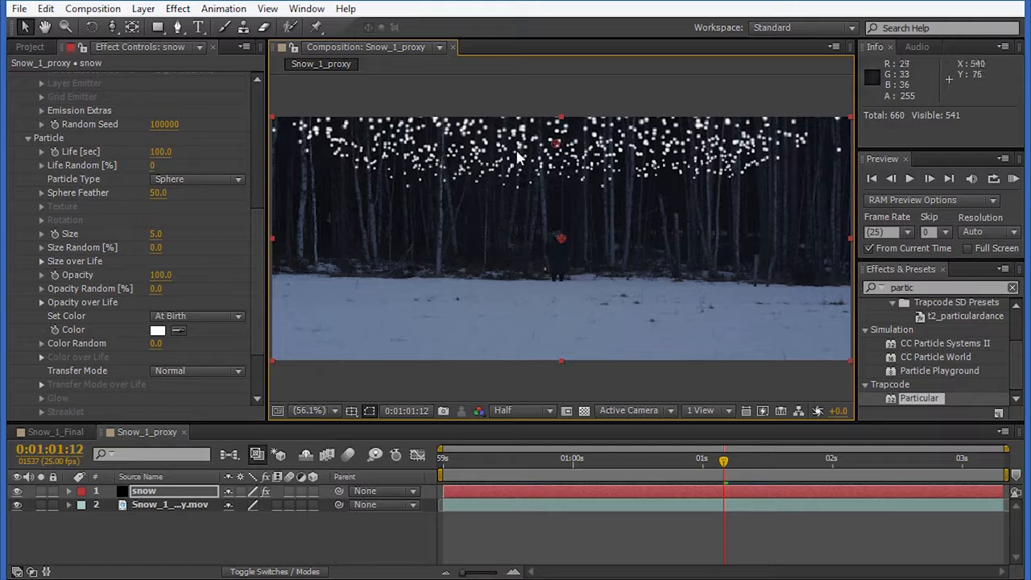
click(227, 180)
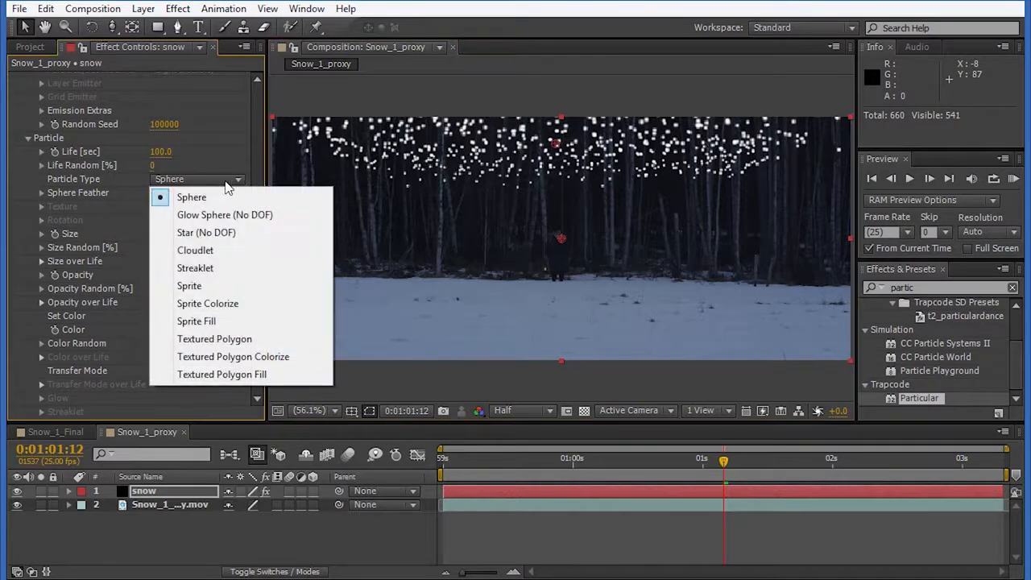
click(229, 250)
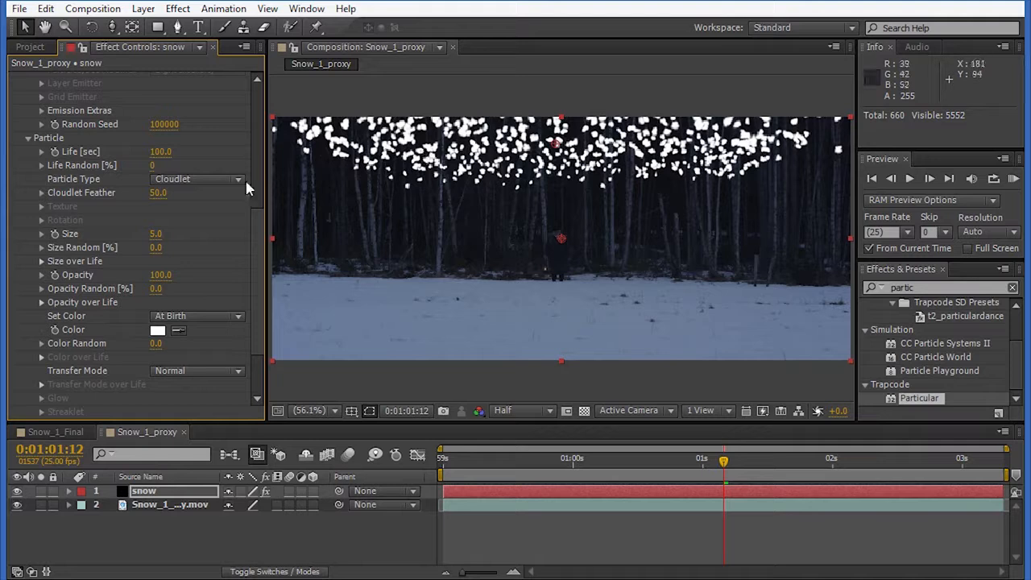
- Set the particle Size to 3 and Opacity to 15, and preview the animation
click(157, 236)
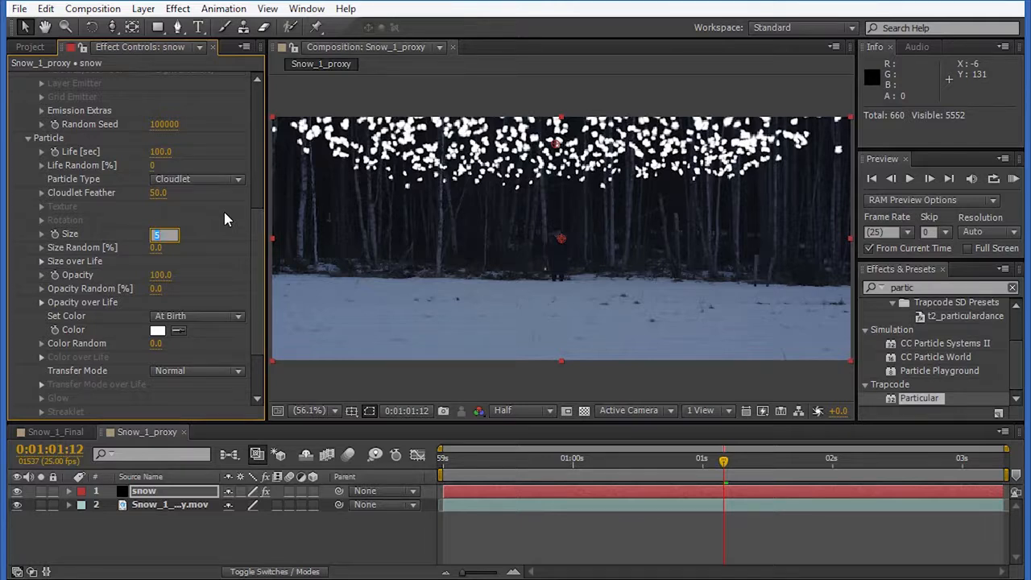
key(Return)
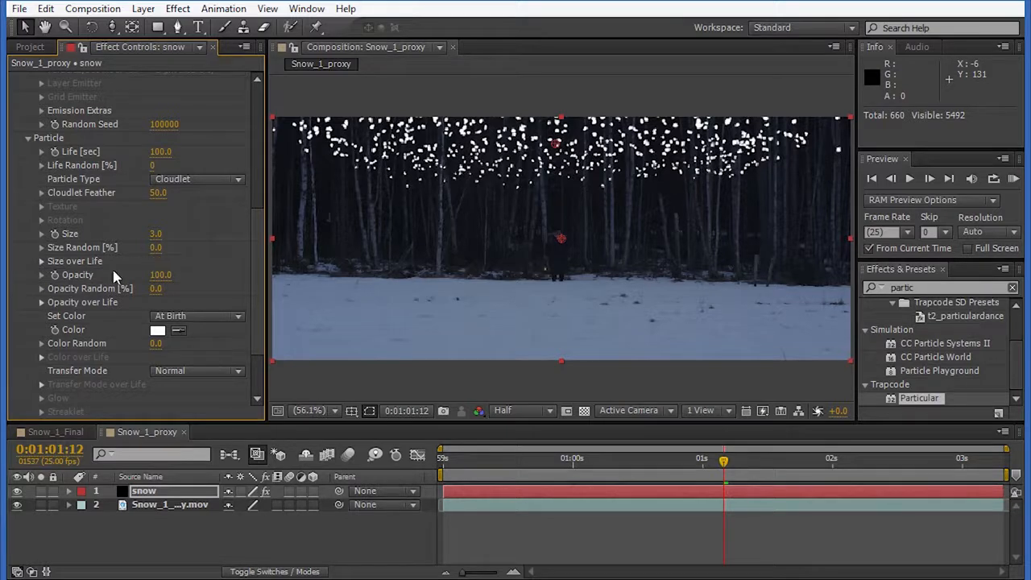
click(160, 275)
text(15)
key(Return)
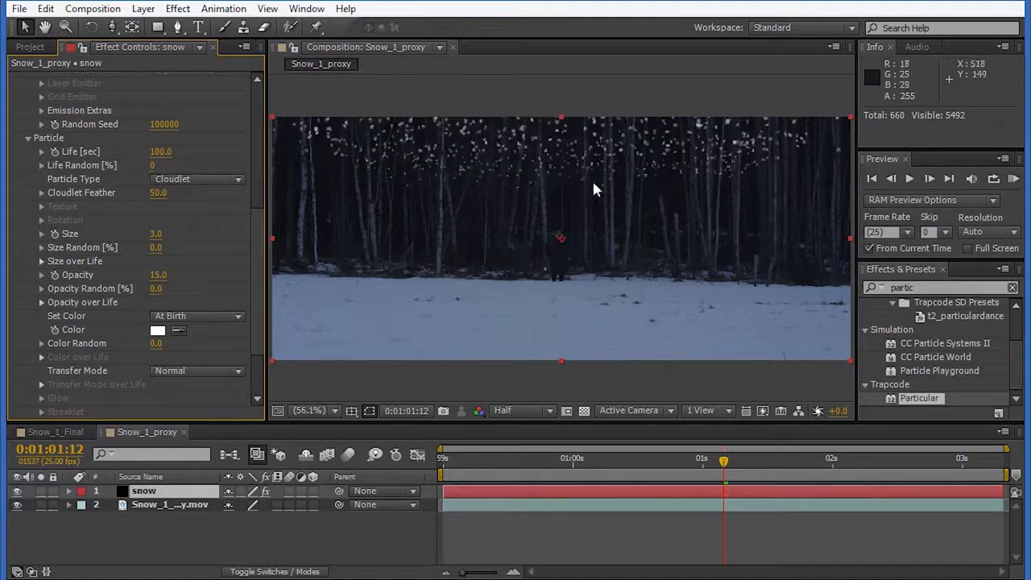
click(911, 179)
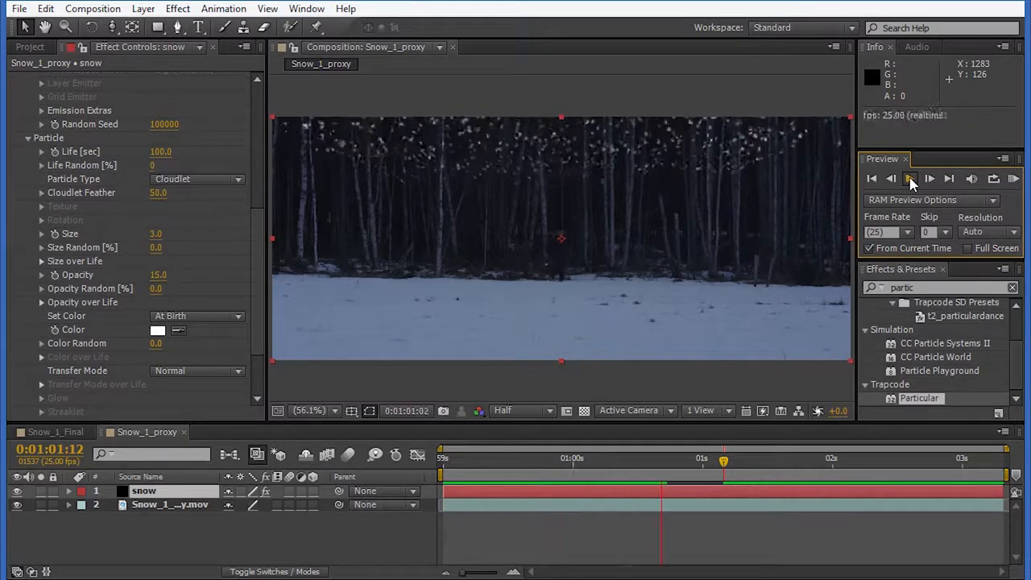
click(911, 181)
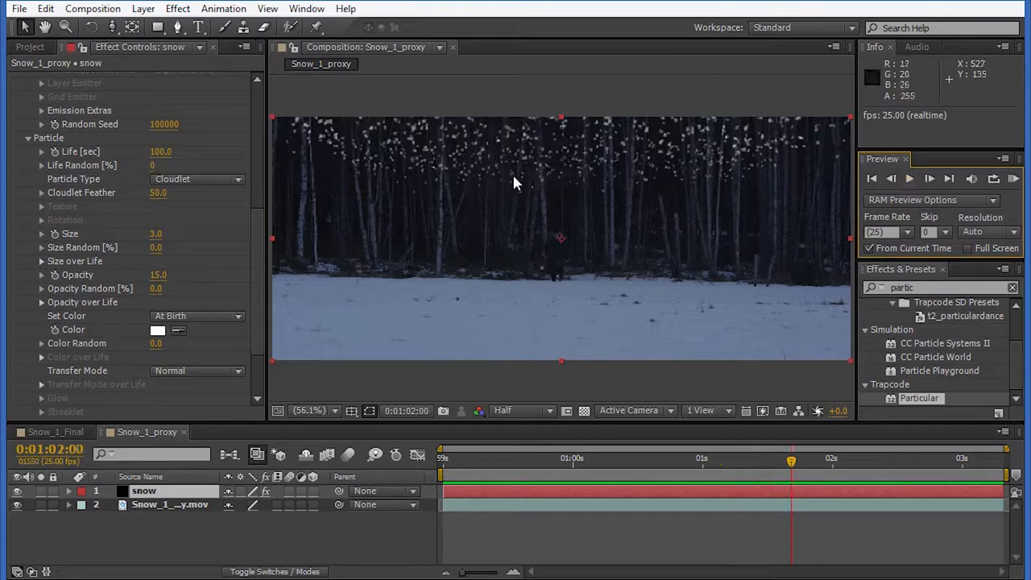
- Sample the blue-grey snow on the ground as the particle Color and preview the animation from the first frame
click(181, 334)
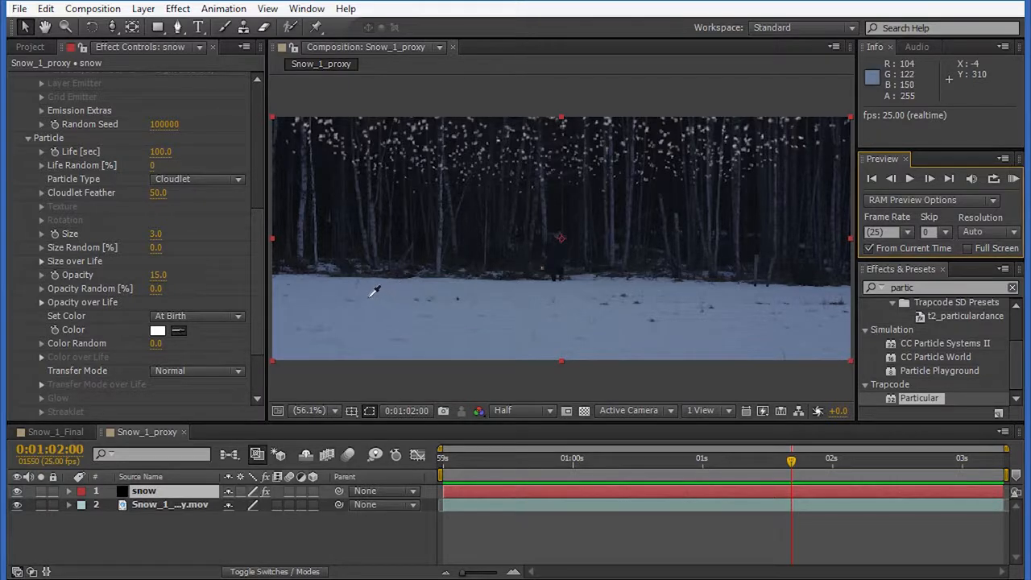
click(298, 305)
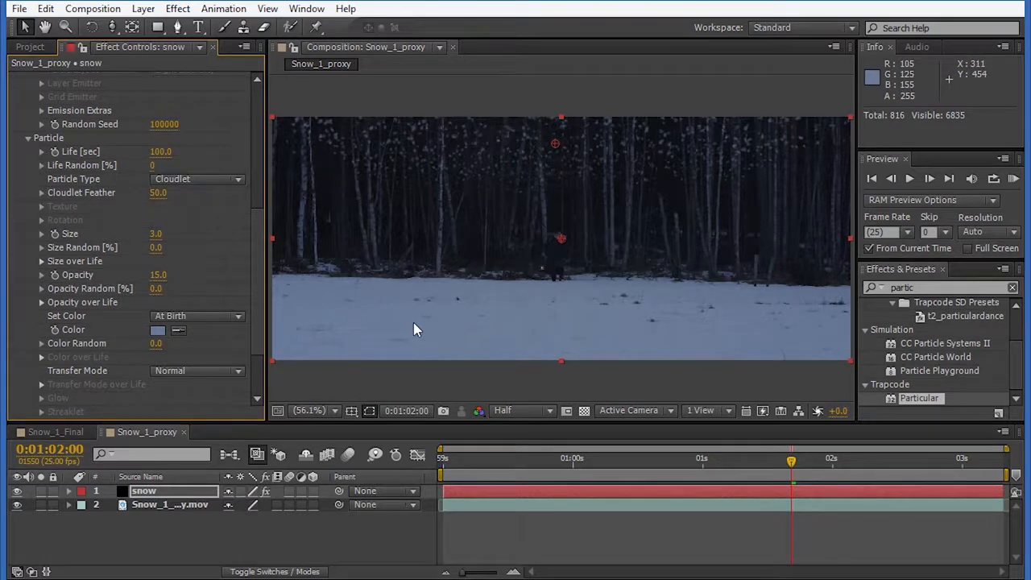
click(872, 179)
click(911, 183)
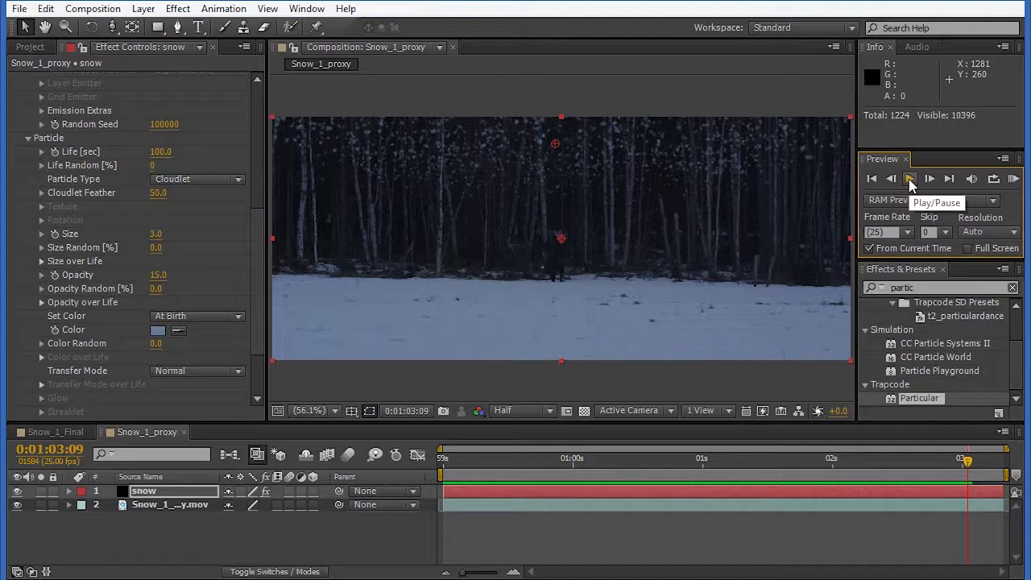
- Set Pre Run to 10 in the Emission Extras and preview the animation from the first frame
click(41, 111)
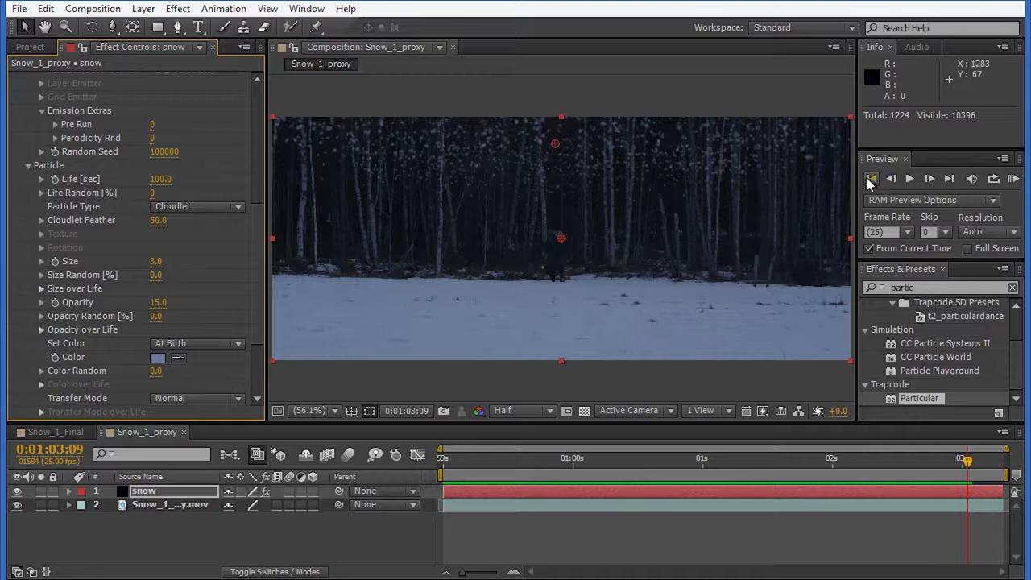
click(871, 178)
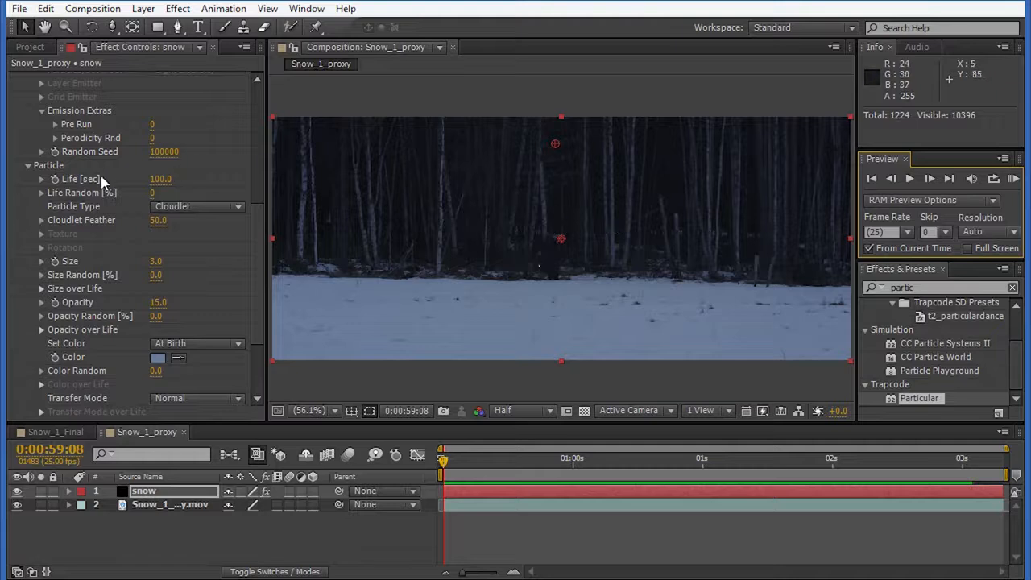
click(152, 125)
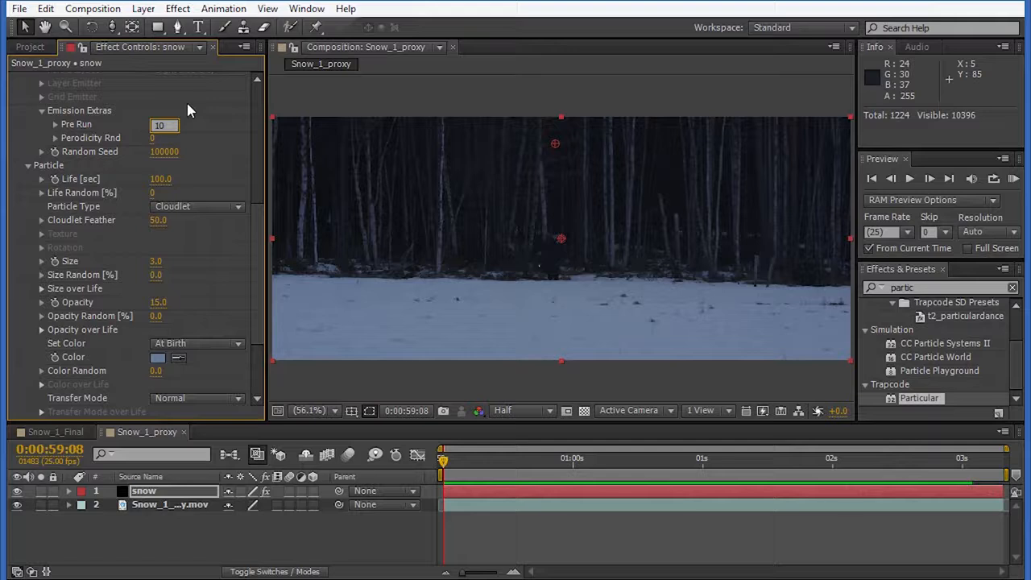
key(Return)
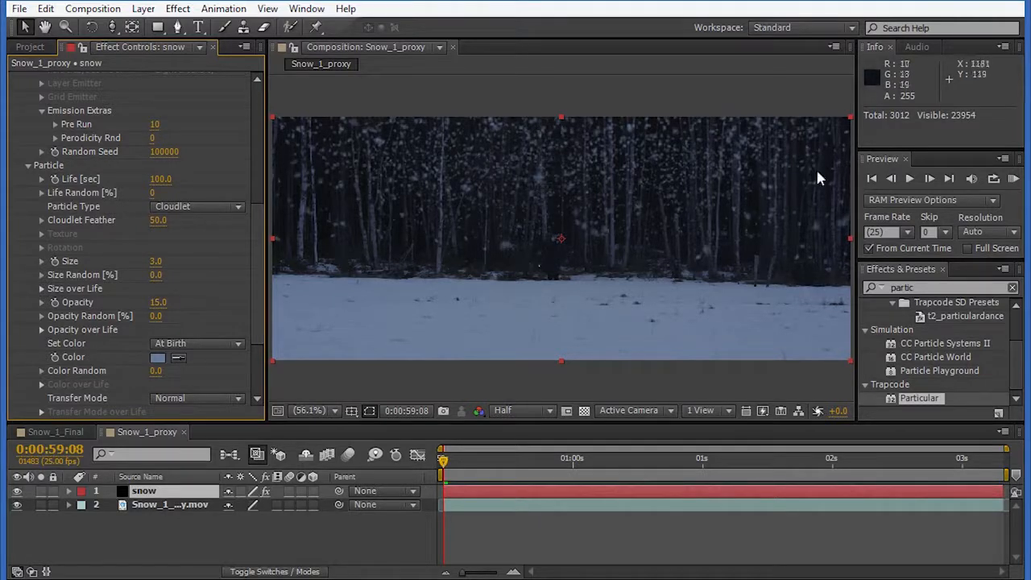
click(909, 179)
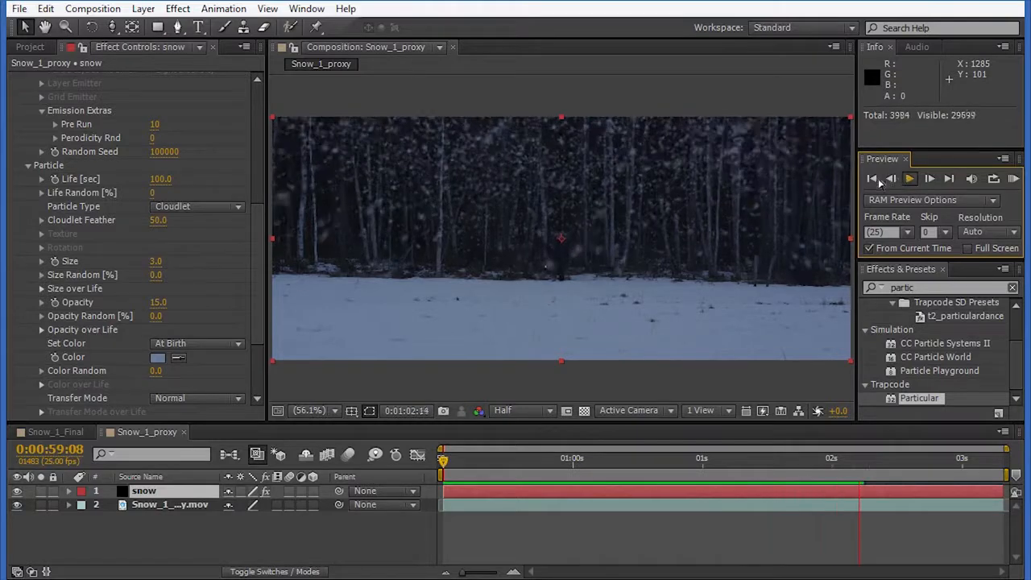
click(874, 179)
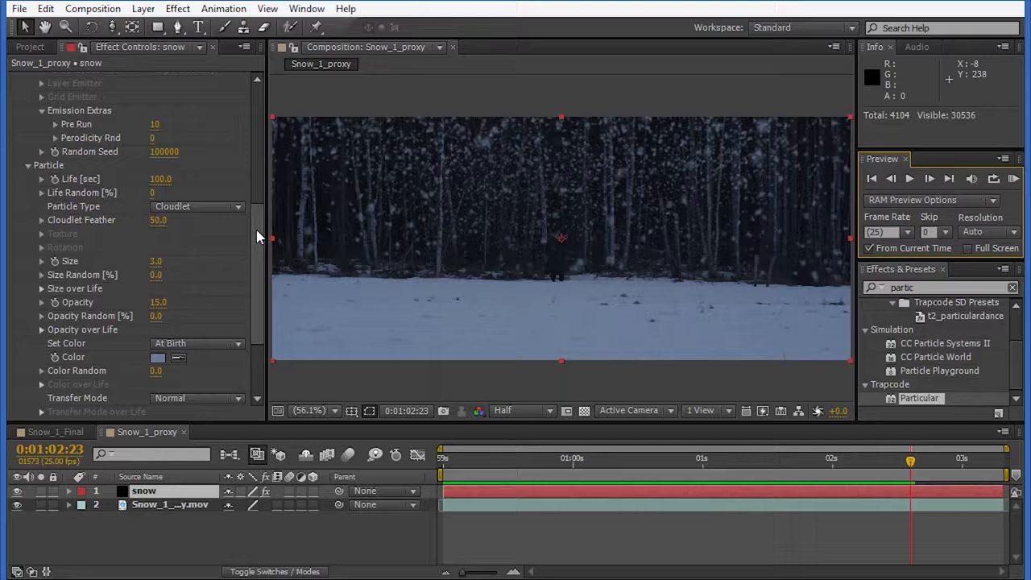
- Collapse the Particle settings, examine the Physics Model options and the Air settings under Physics, and fit the composition in its viewer
click(28, 166)
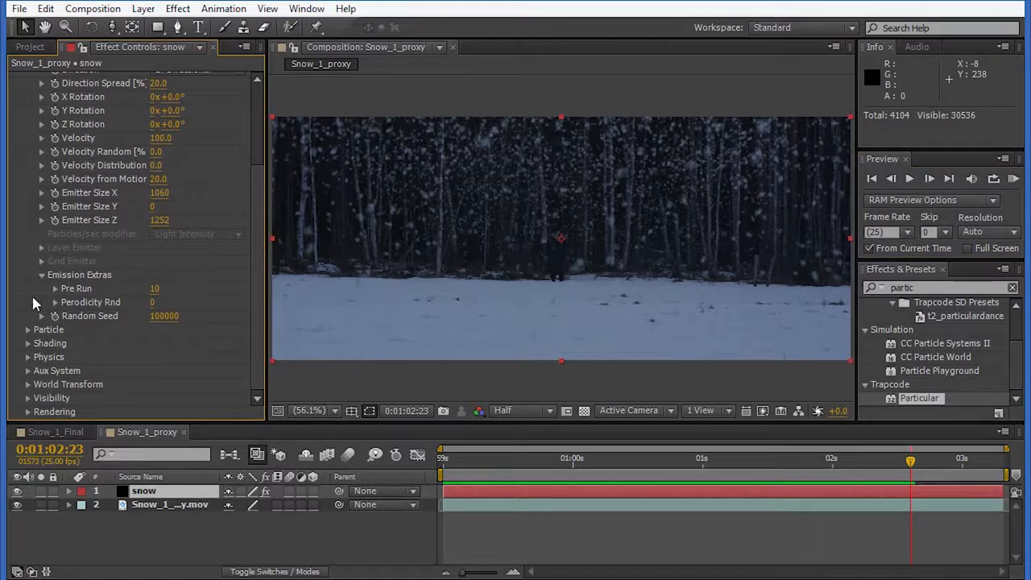
click(28, 357)
scroll(25, 338, down, 4)
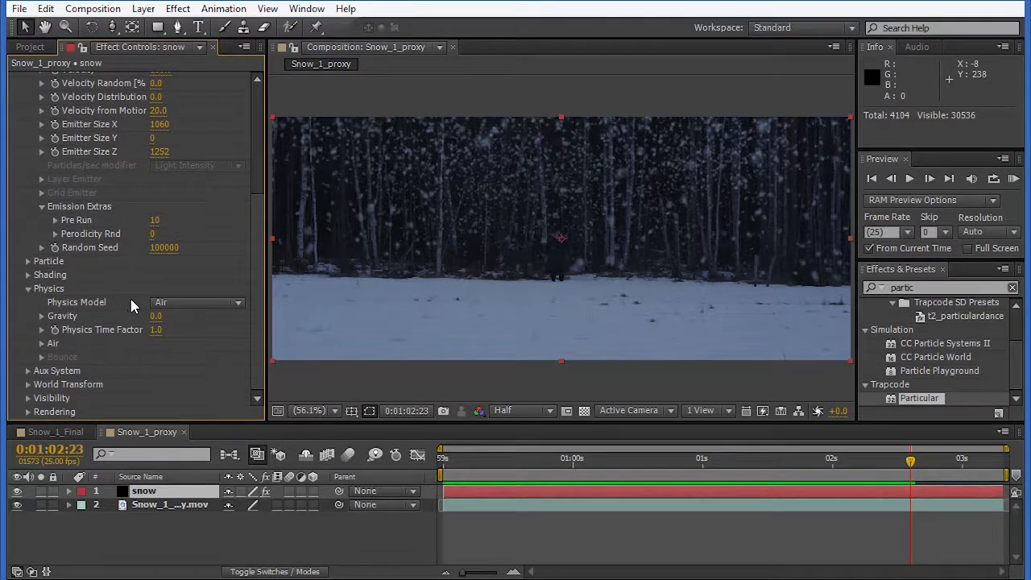
click(190, 304)
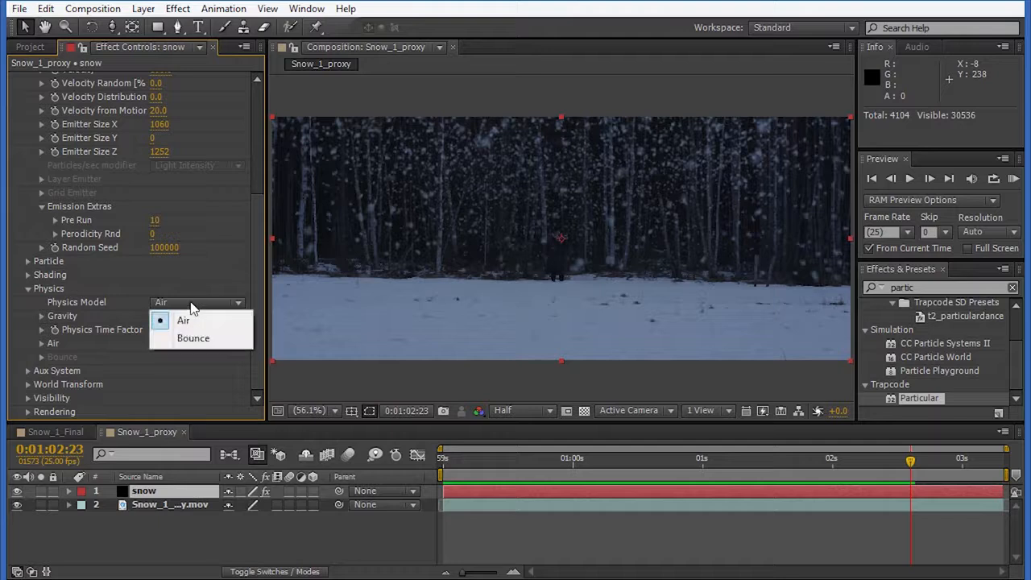
click(122, 296)
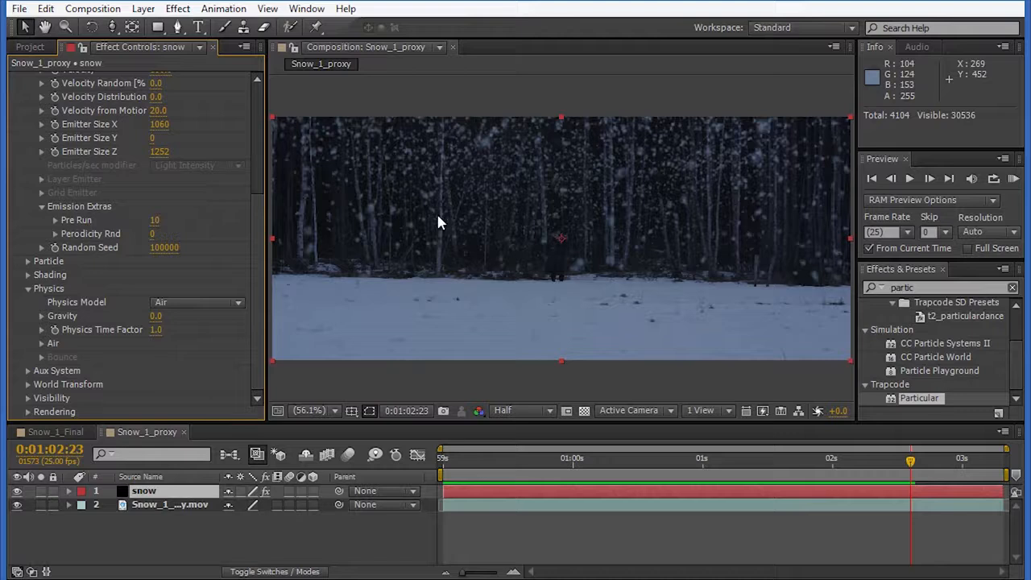
key(slash)
key(comma)
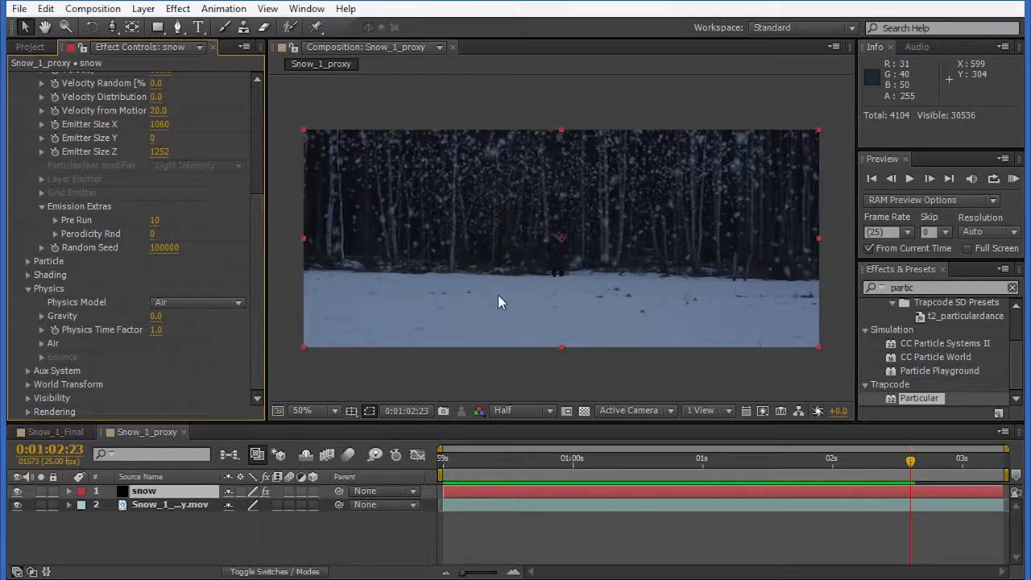
click(327, 412)
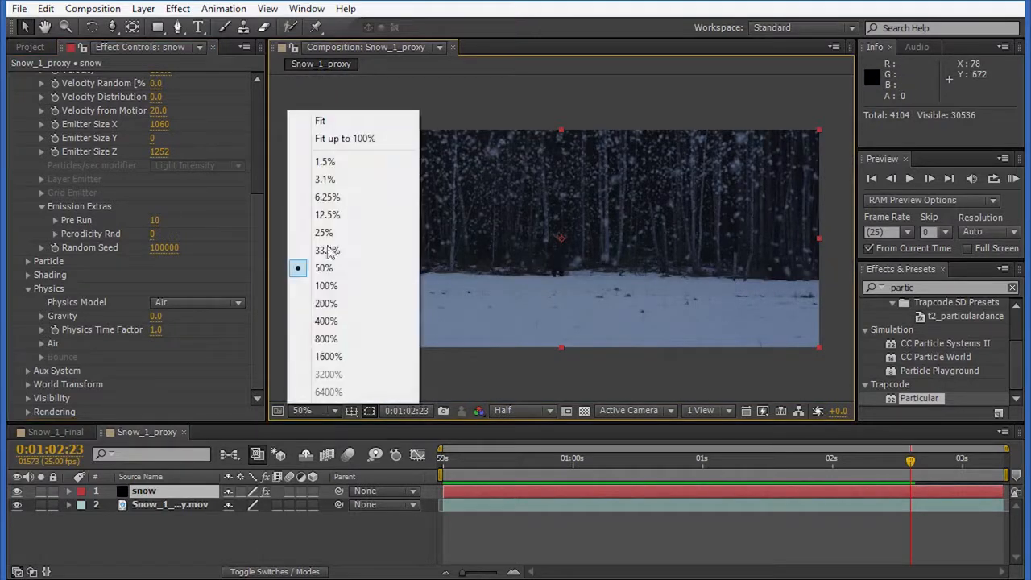
click(327, 125)
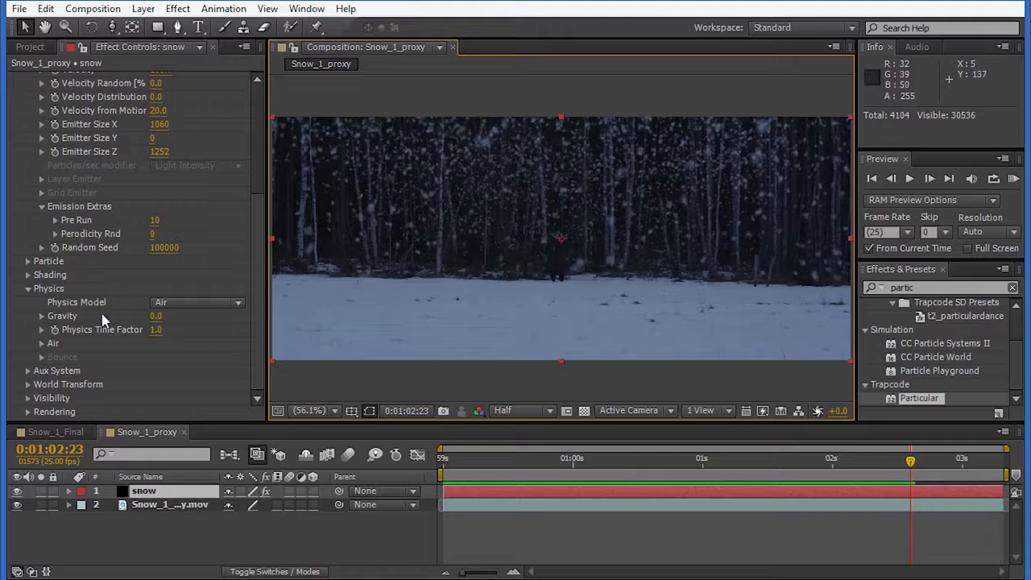
click(42, 343)
scroll(22, 298, down, 2)
scroll(23, 298, up, 1)
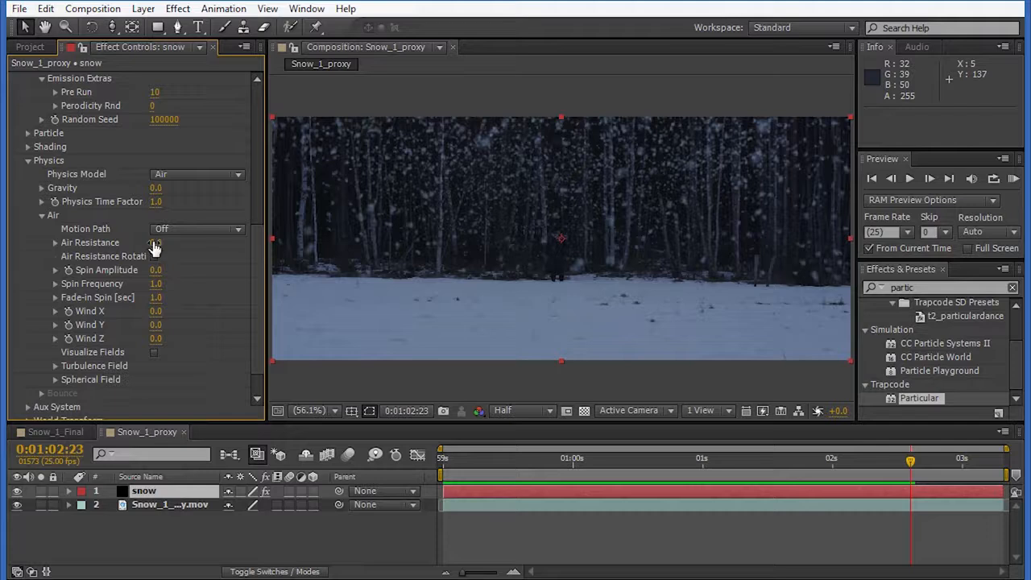
- Try an Air Resistance of 3.8 and preview the animation from the first frame
drag(154, 246, 186, 242)
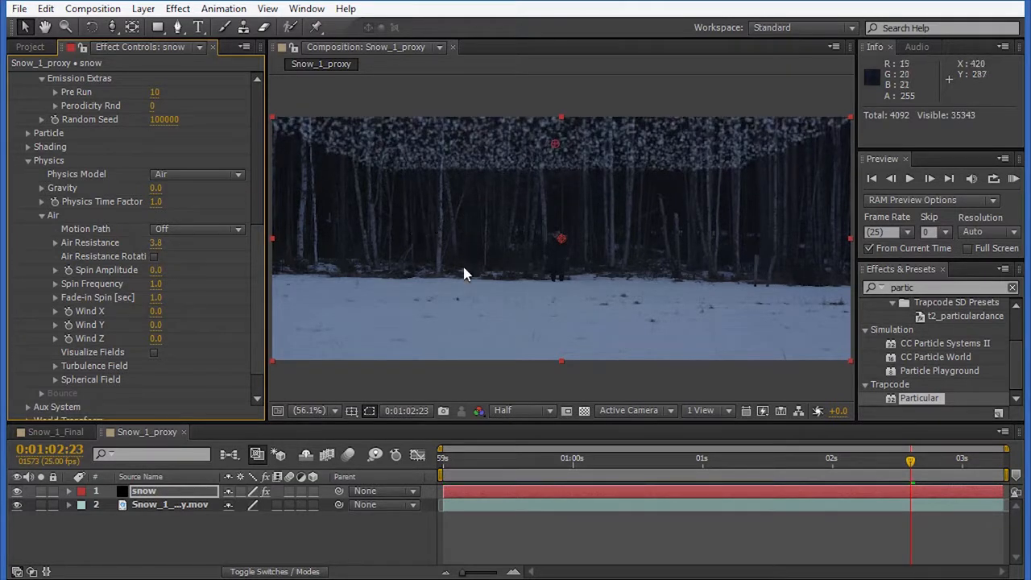
click(870, 178)
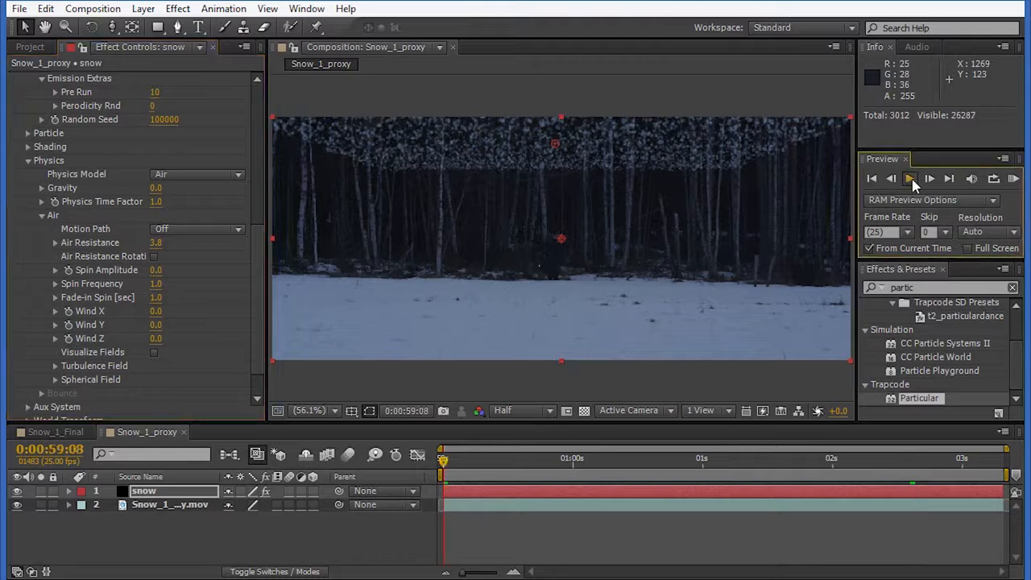
click(911, 179)
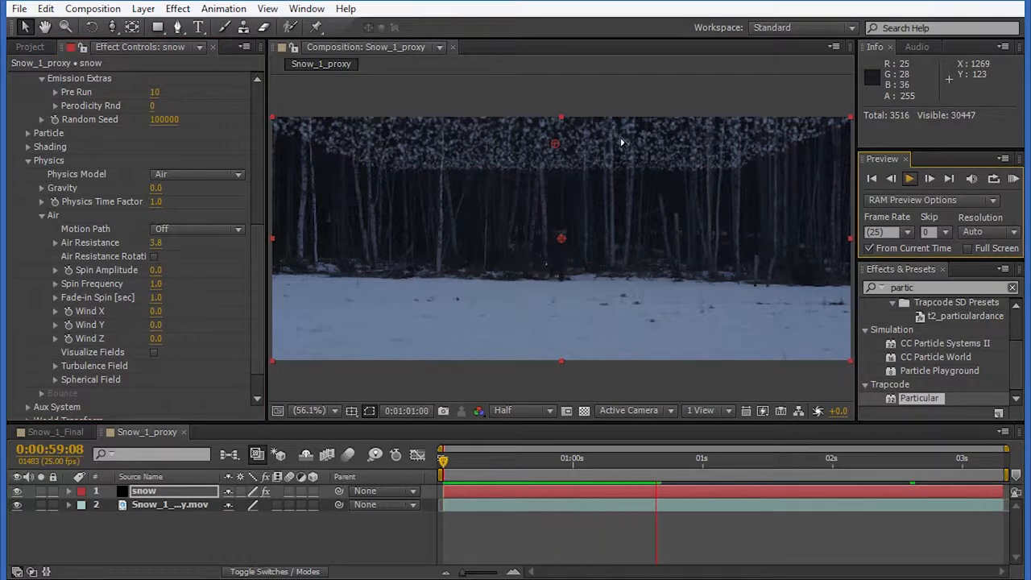
click(871, 184)
click(871, 179)
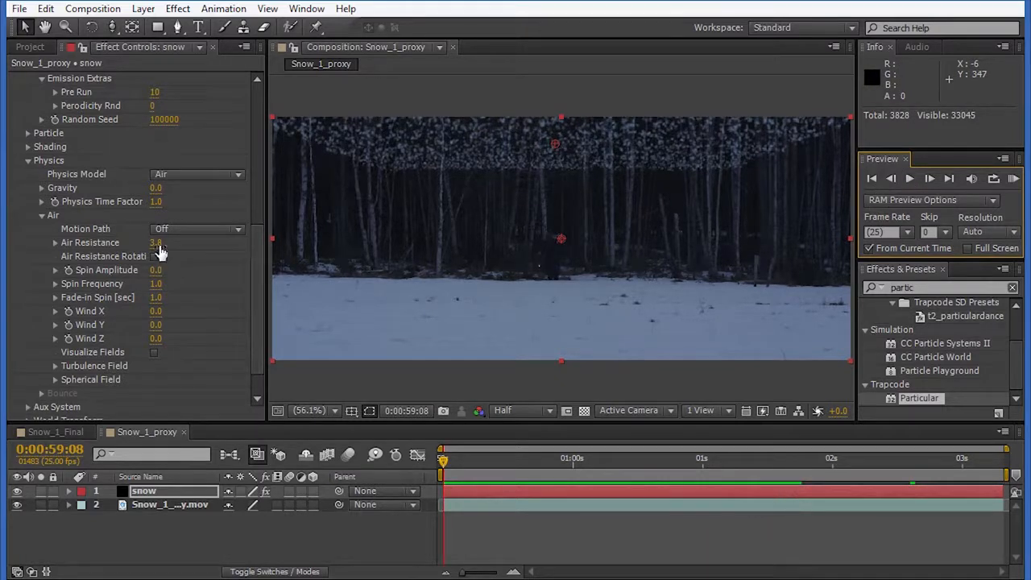
- Set the Air Resistance to 0.2 and preview the animation from the first frame with the composition fitted to the viewer
click(158, 243)
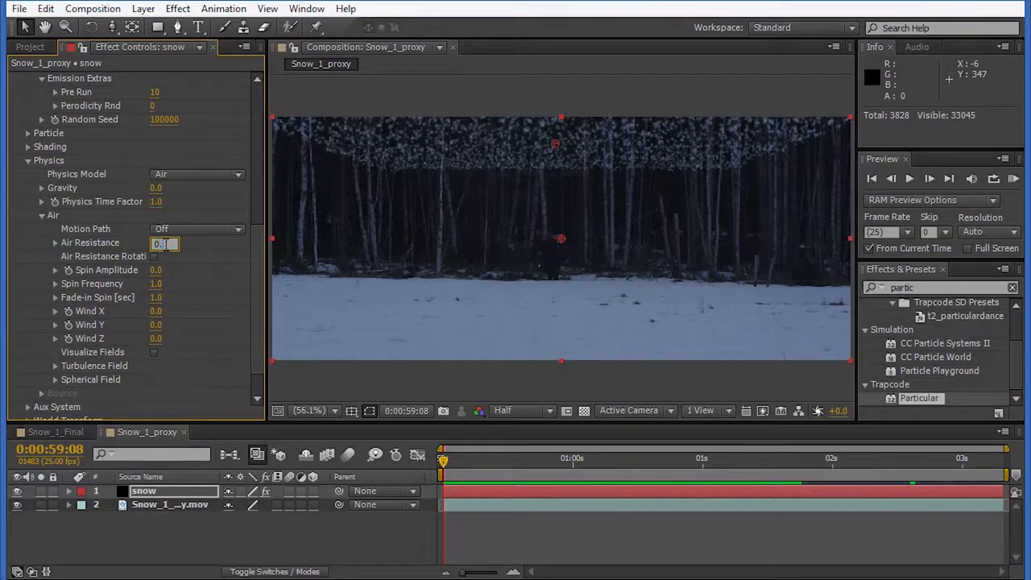
key(Return)
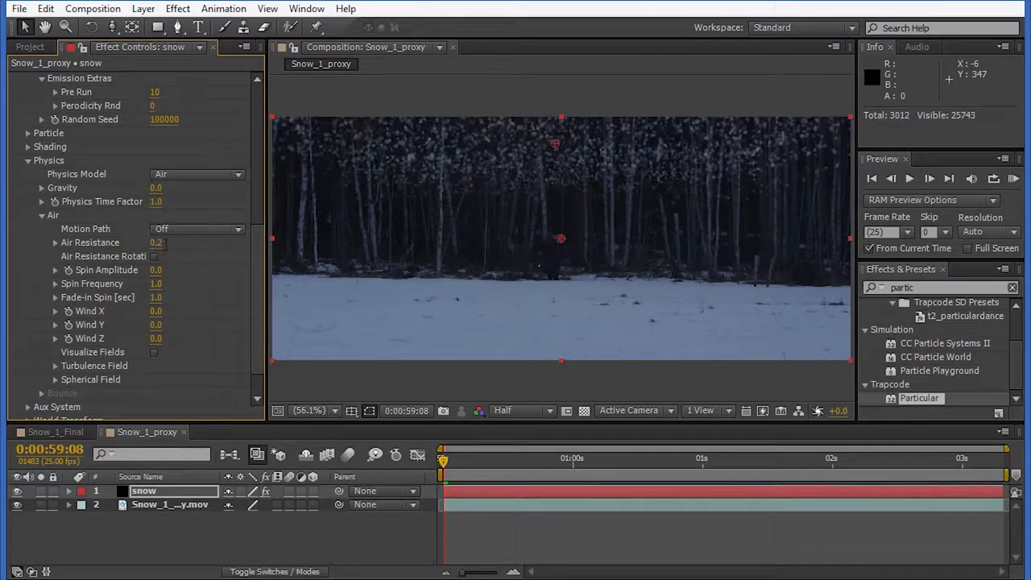
scroll(769, 200, up, 4)
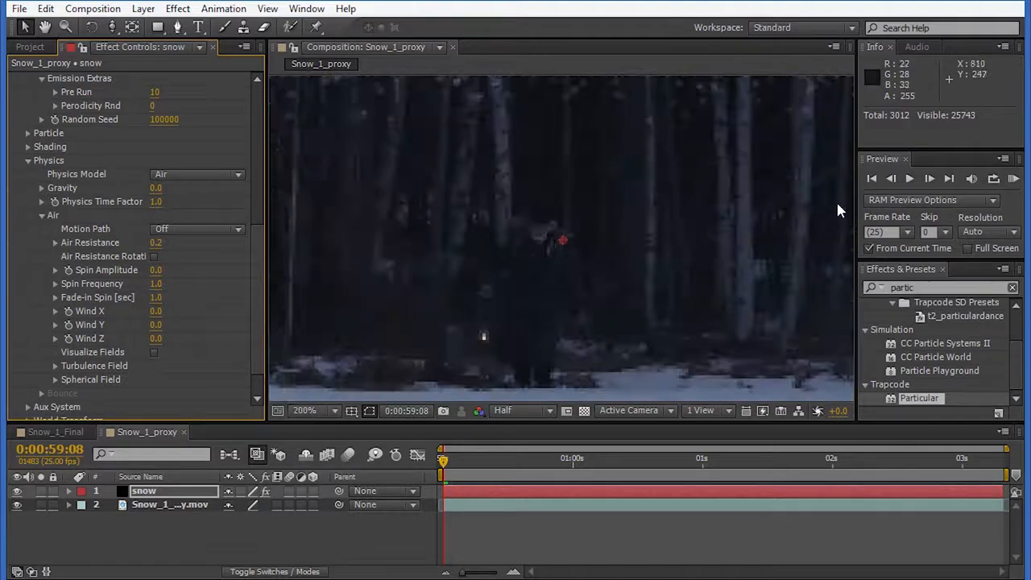
click(306, 411)
click(330, 144)
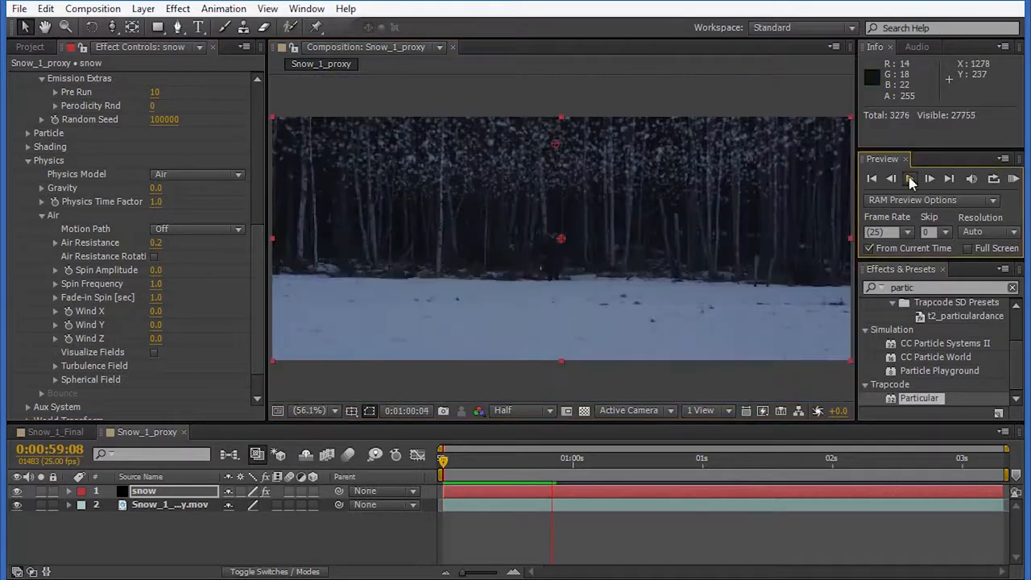
click(909, 179)
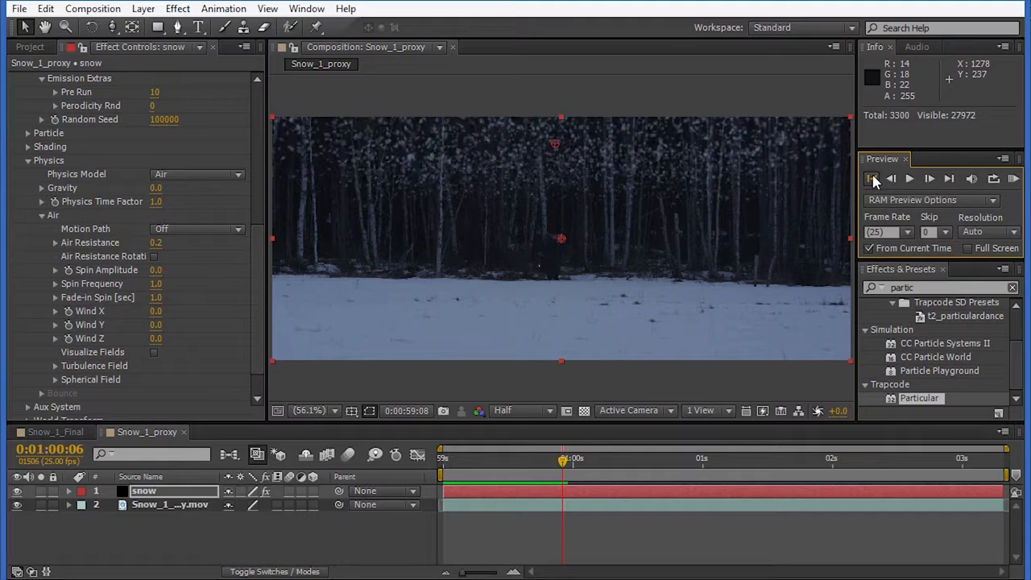
click(873, 178)
- Set the Physics Gravity to 50 and preview the animation from the first frame
click(154, 190)
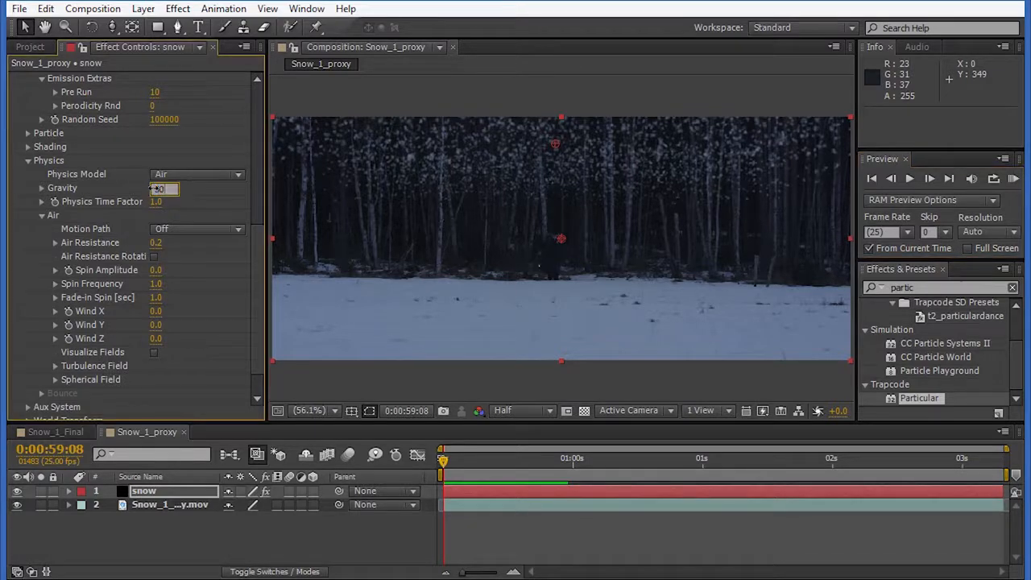
text(50)
key(Return)
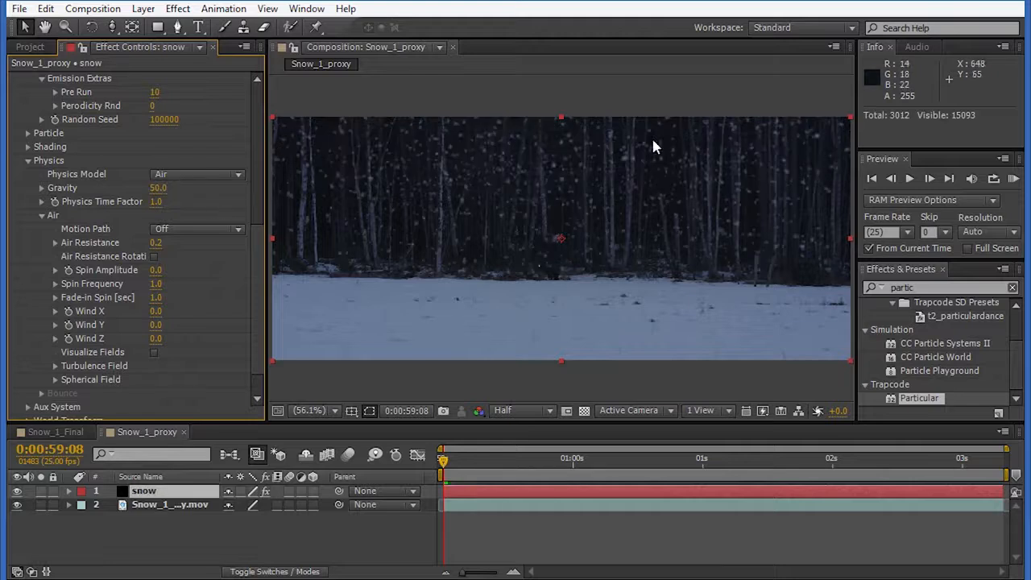
click(909, 179)
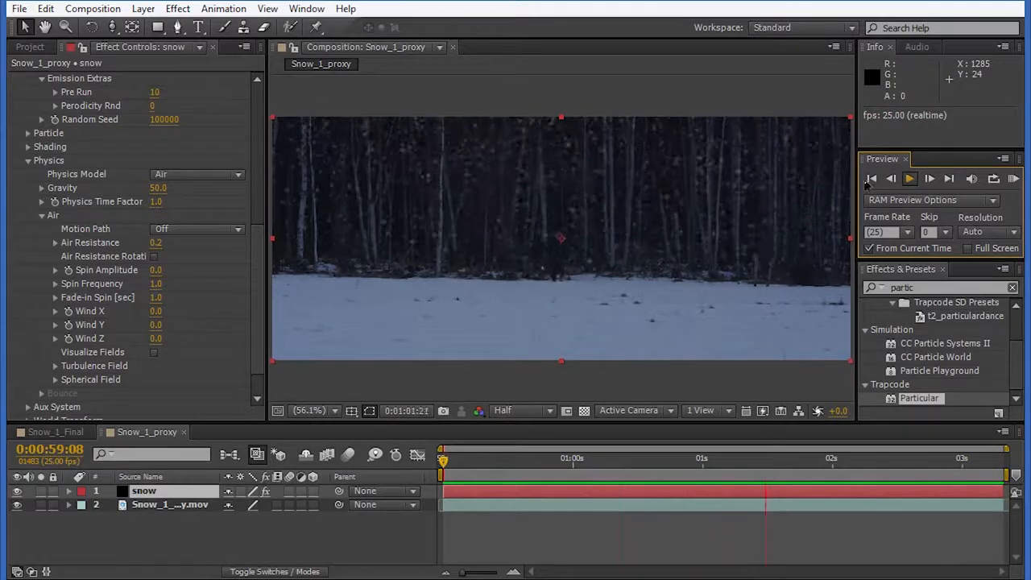
click(910, 184)
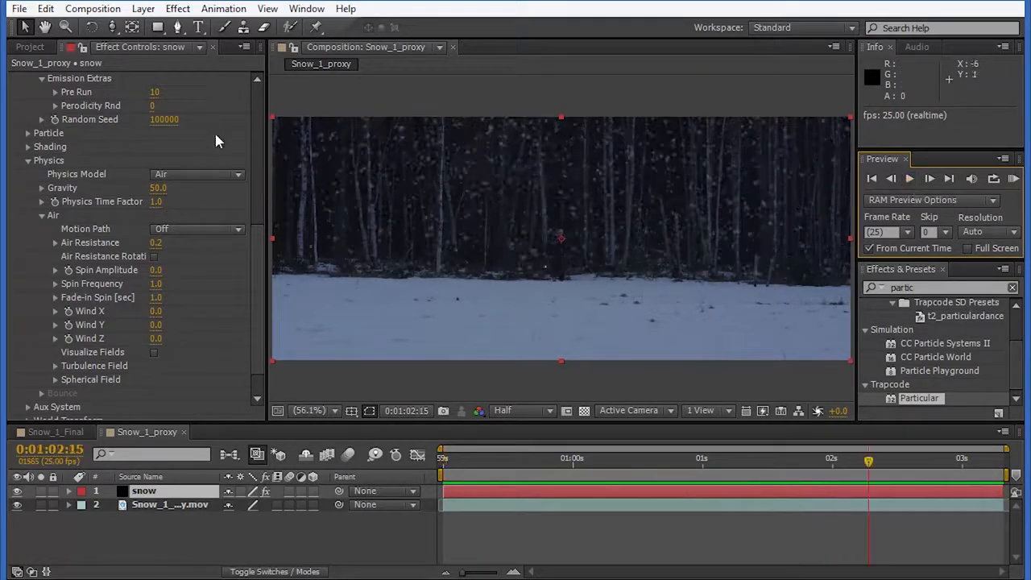
- Move the emitter's Position XY above the top edge of the frame to about 629.3, -98.1 and preview the animation from the first frame
click(260, 230)
drag(259, 230, 260, 90)
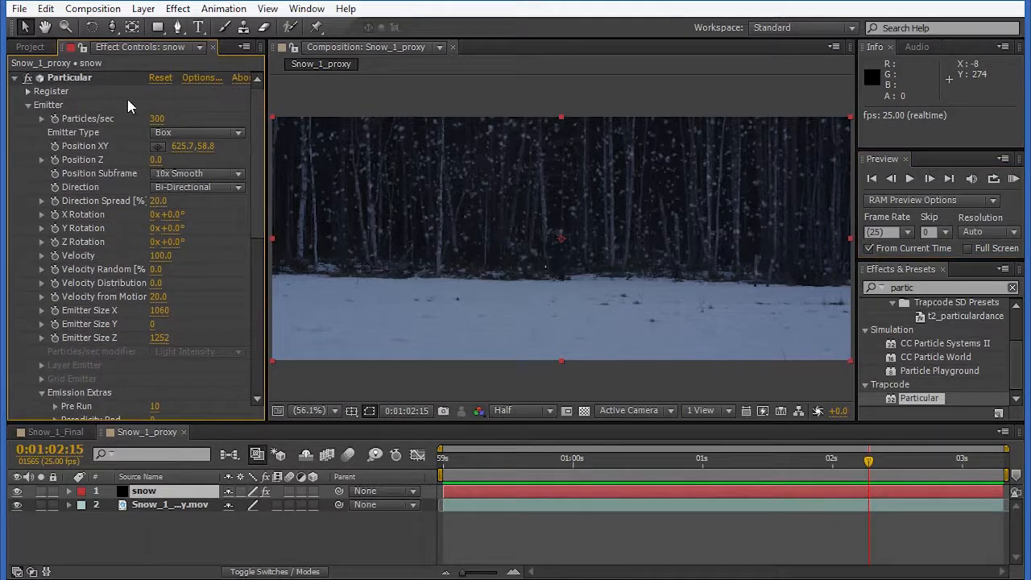
click(157, 147)
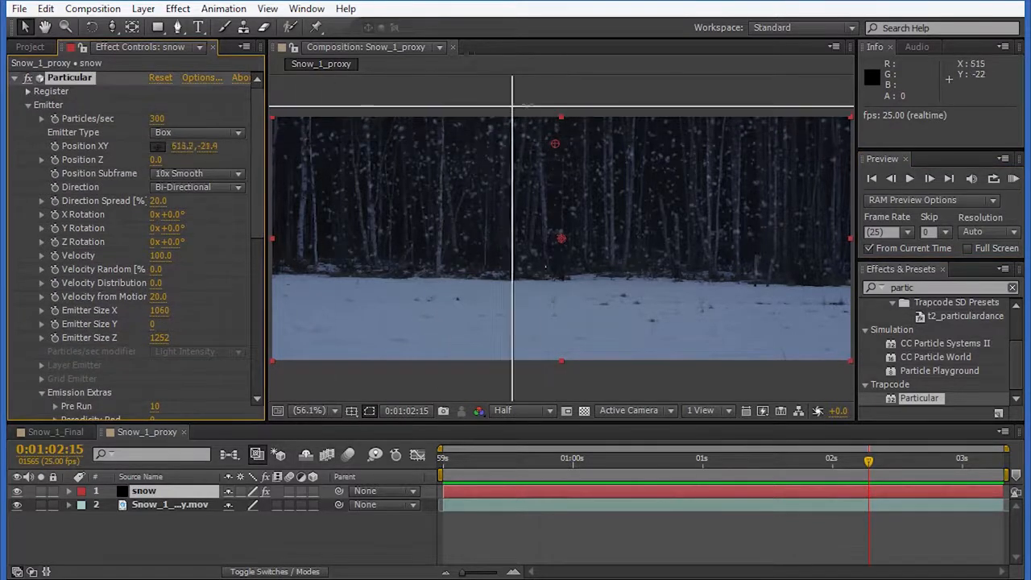
click(558, 86)
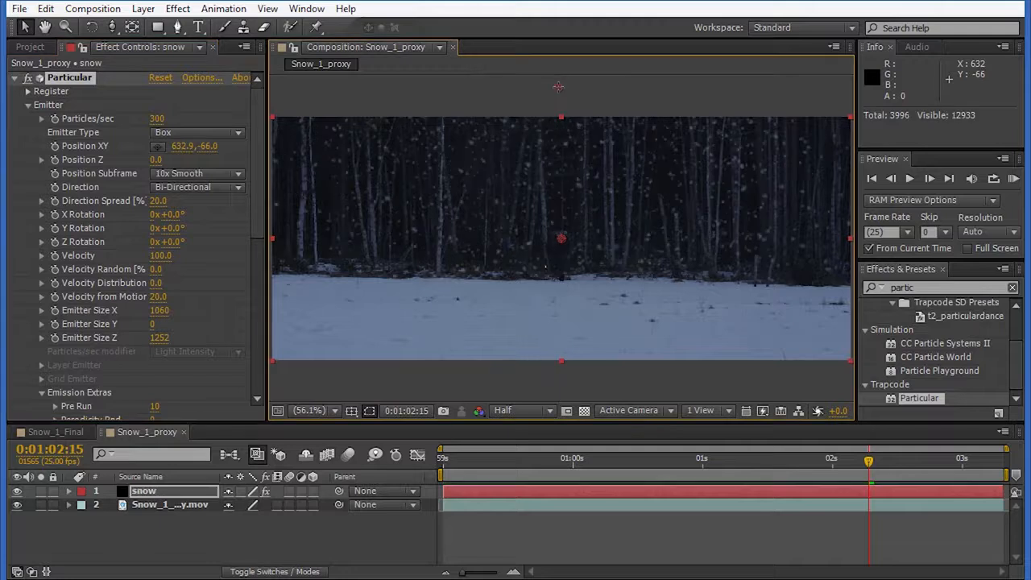
drag(559, 89, 556, 72)
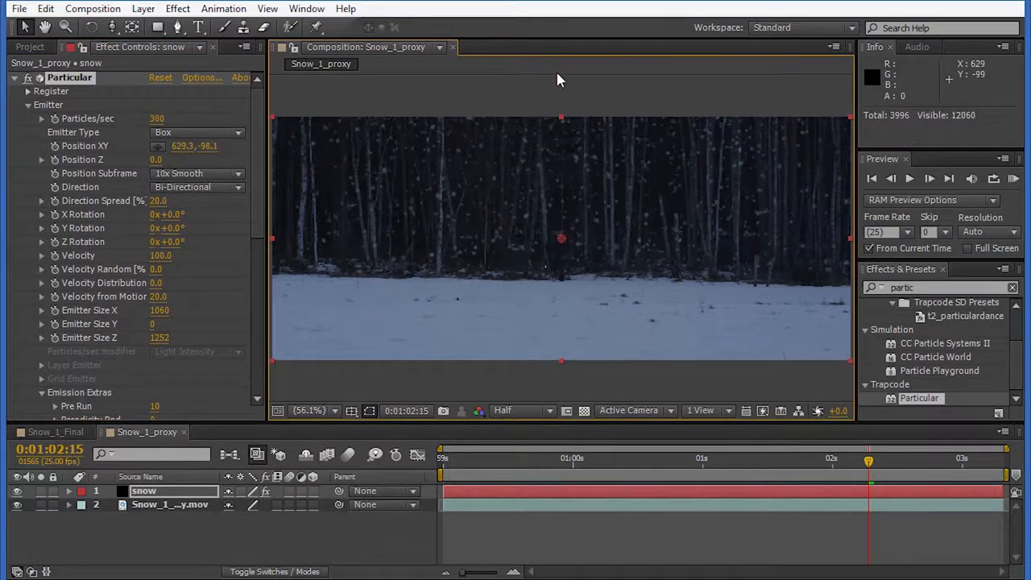
click(873, 179)
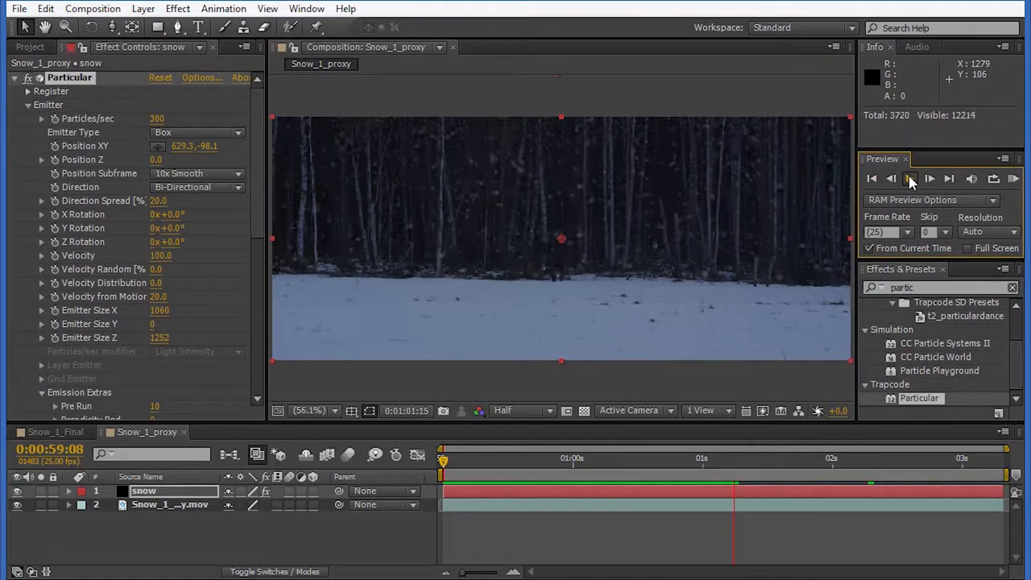
click(912, 179)
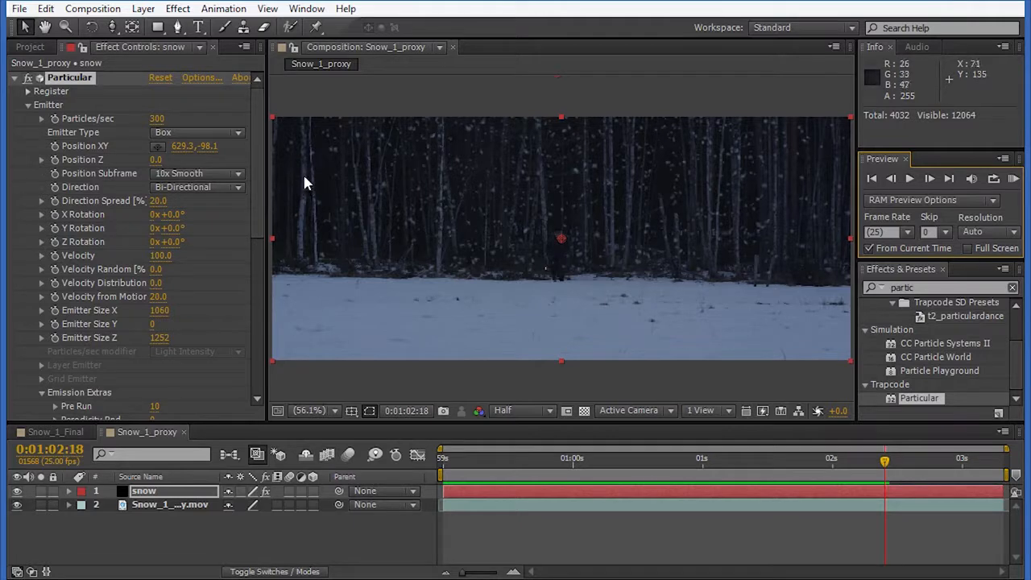
- Set the Emitter Size X to 1256 and Emitter Size Z to 1853, and preview the animation from the first frame
drag(158, 311, 278, 306)
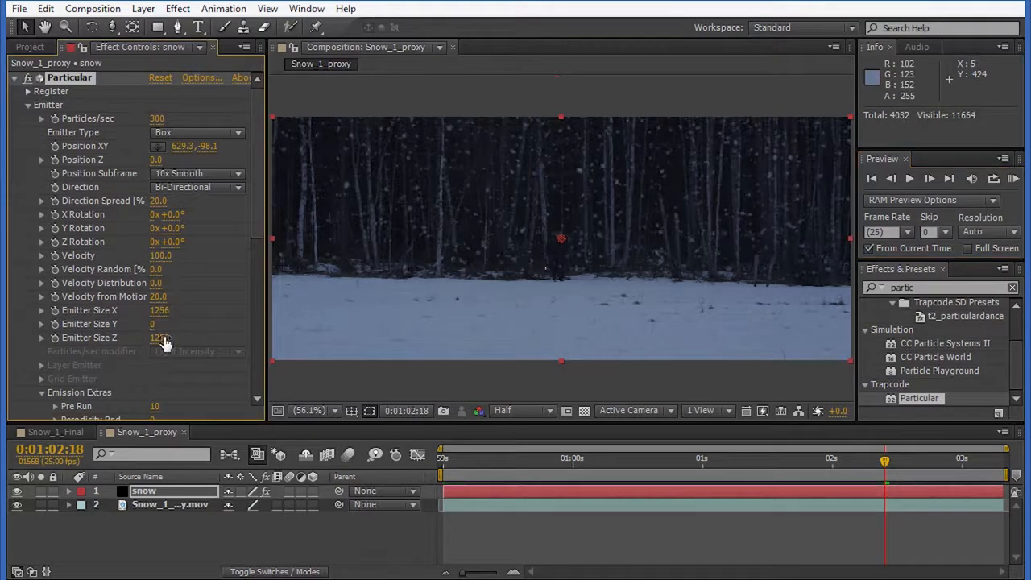
drag(230, 337, 613, 295)
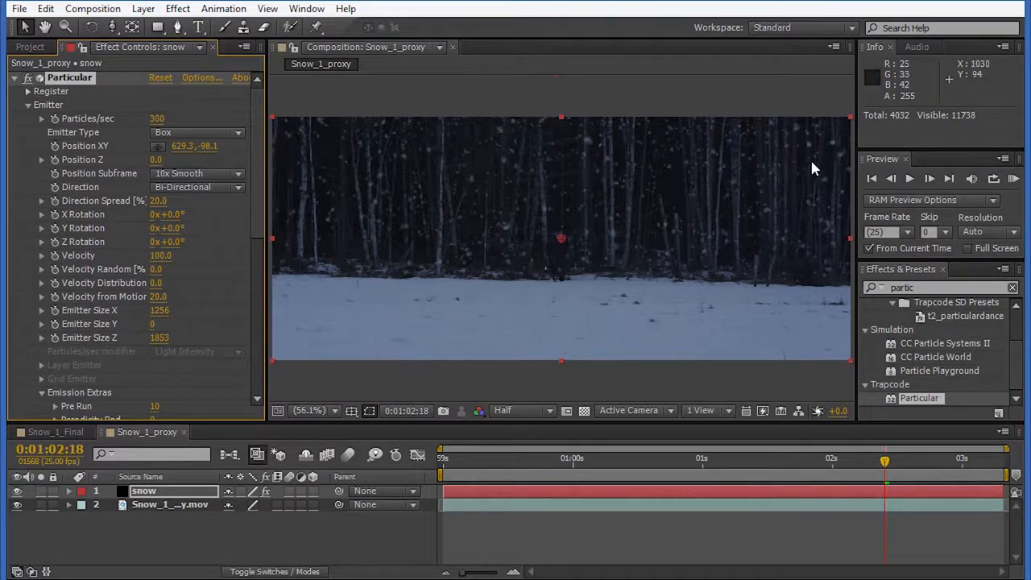
click(873, 179)
click(909, 179)
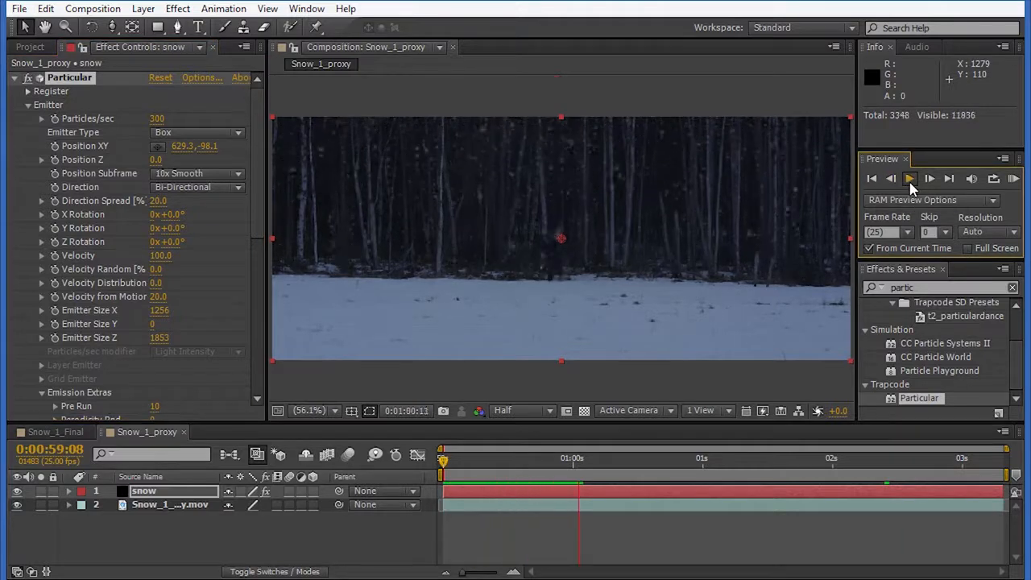
- Add a new two-node camera with the 24mm preset and depth of field enabled to the composition
click(144, 9)
mouse_move(163, 32)
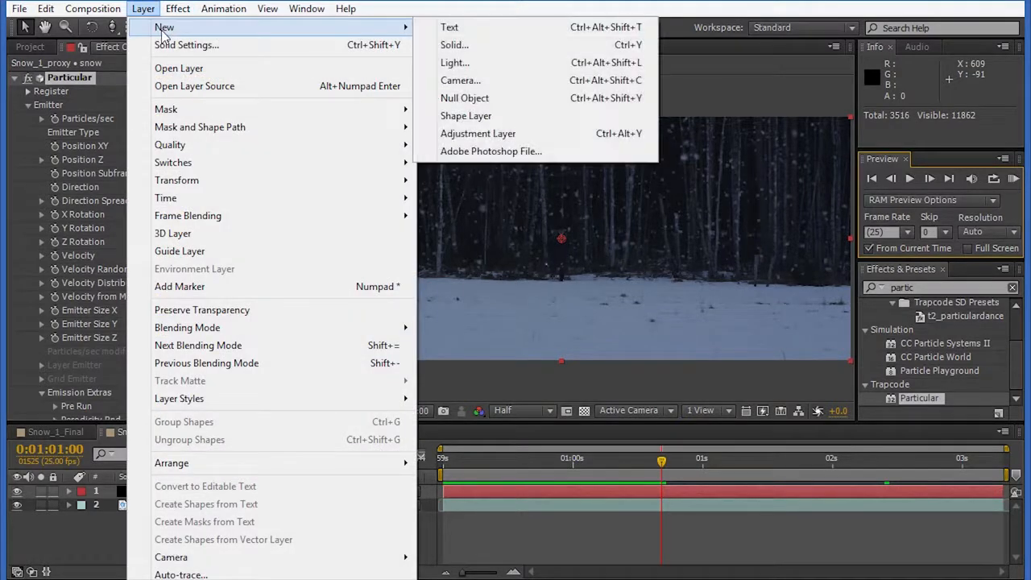
click(462, 81)
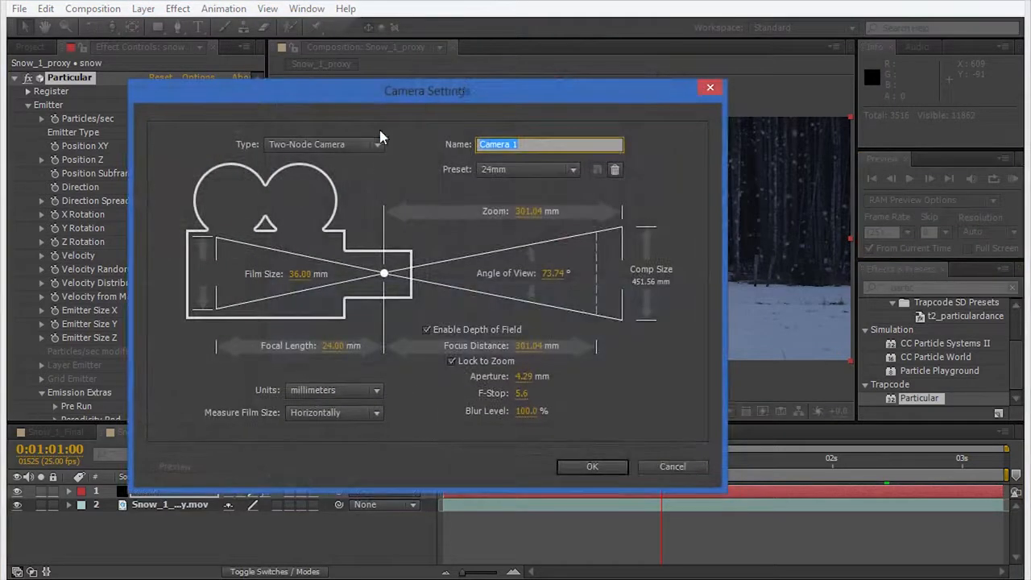
drag(464, 117, 545, 338)
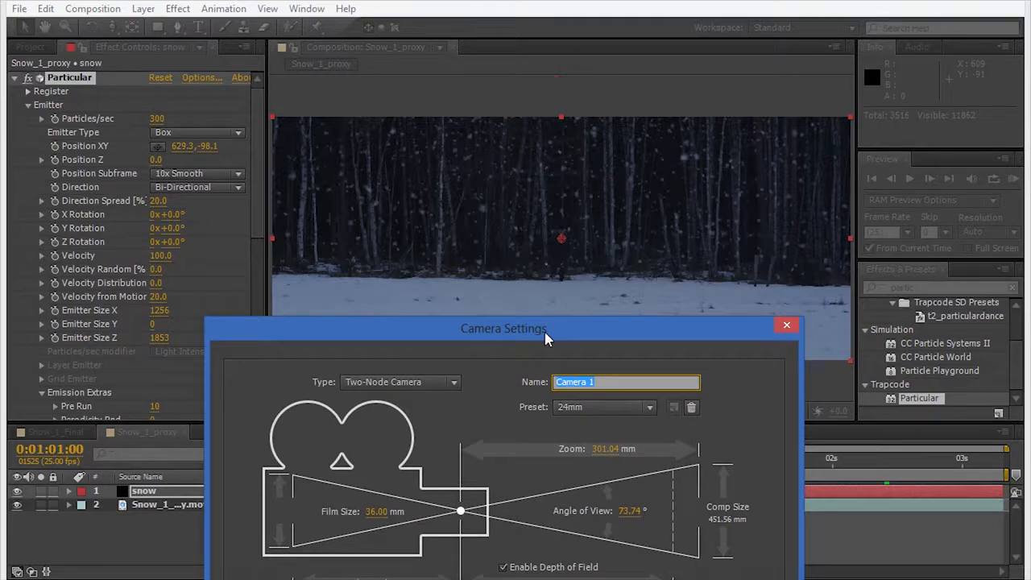
drag(544, 332, 515, 114)
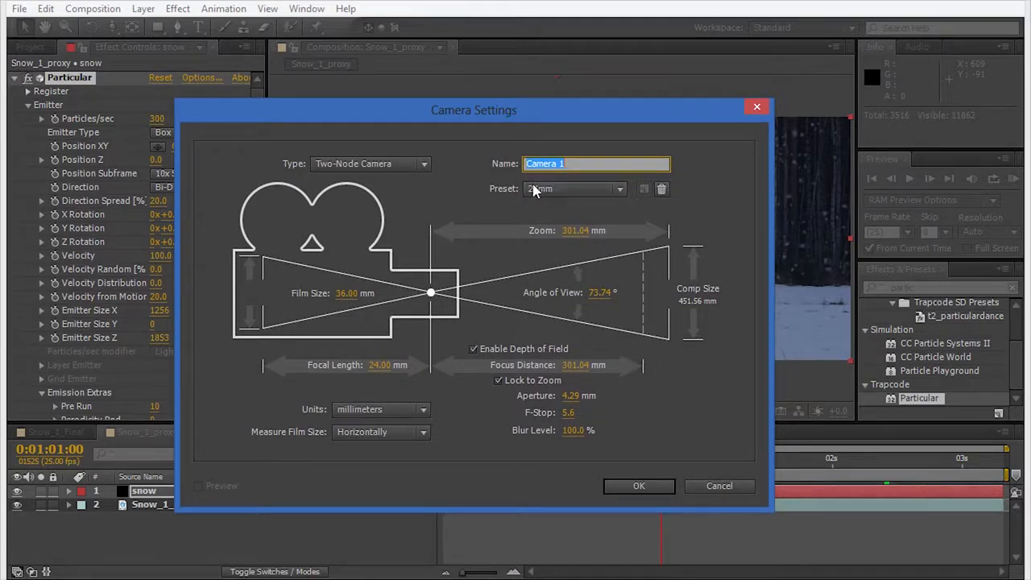
click(639, 487)
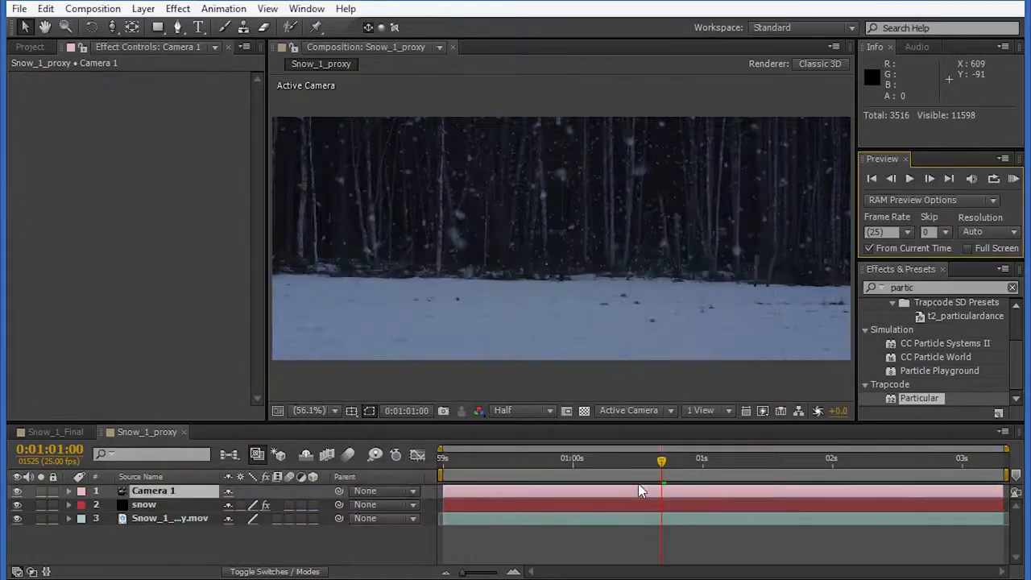
- Dolly Camera 1 back along Z to about -1024.5 and preview the animation from the first frame
key(slash)
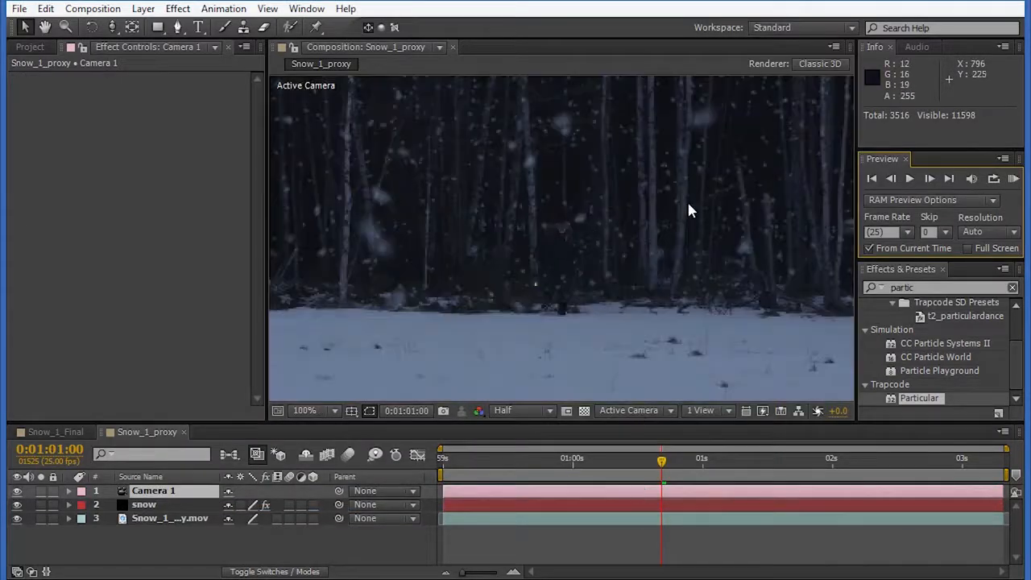
click(306, 412)
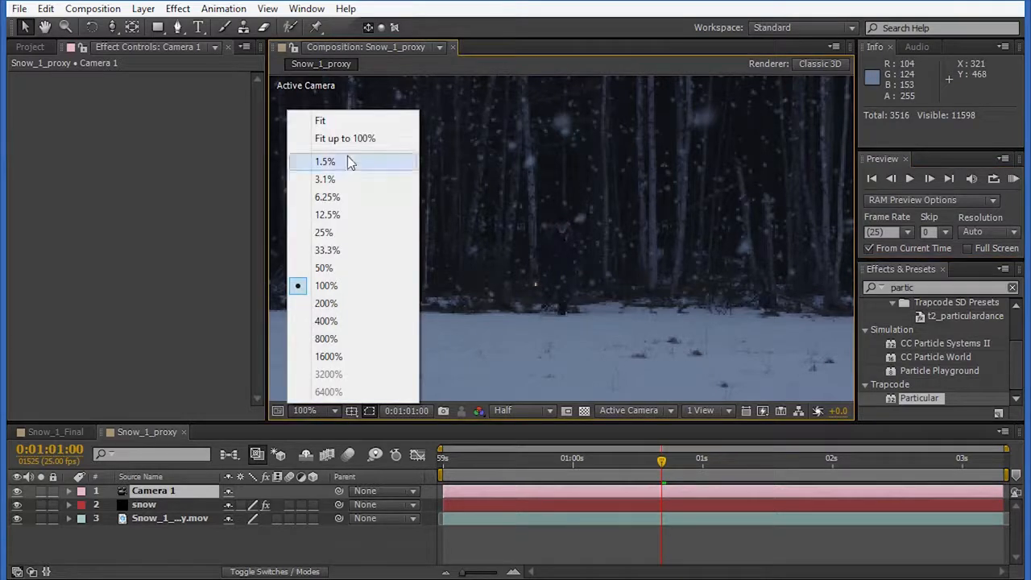
click(351, 138)
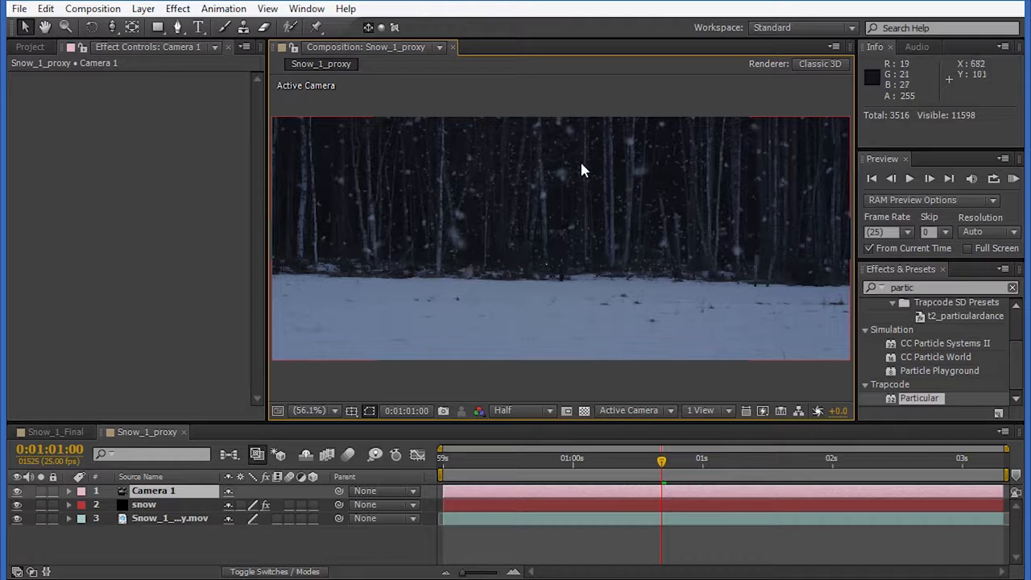
click(169, 493)
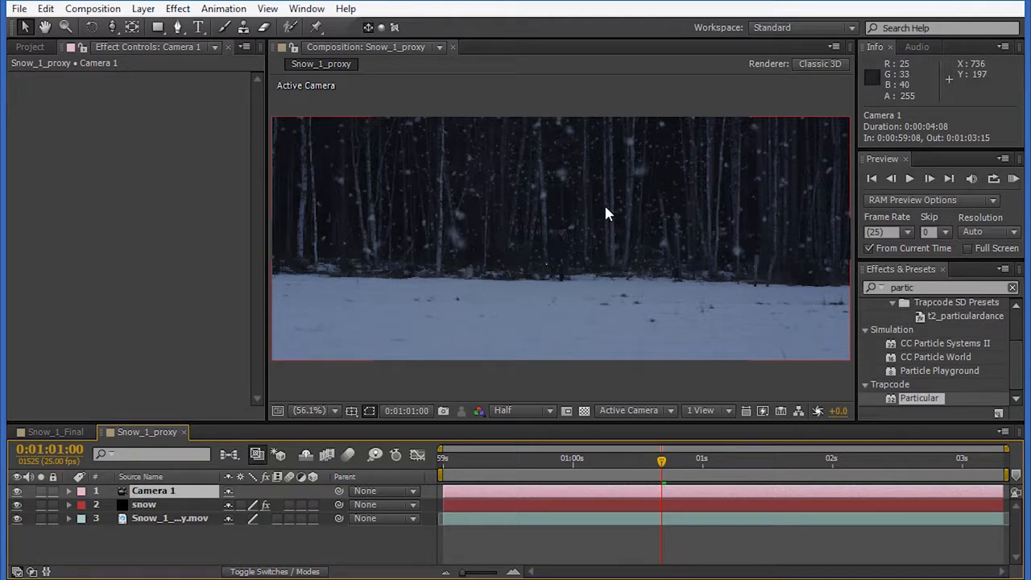
key(c)
drag(605, 209, 635, 113)
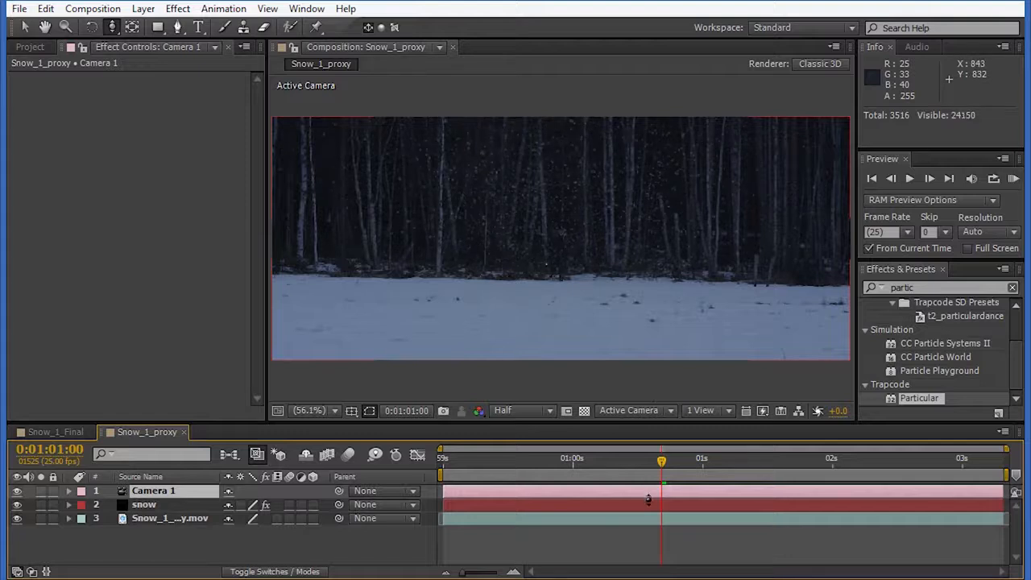
drag(649, 500, 645, 519)
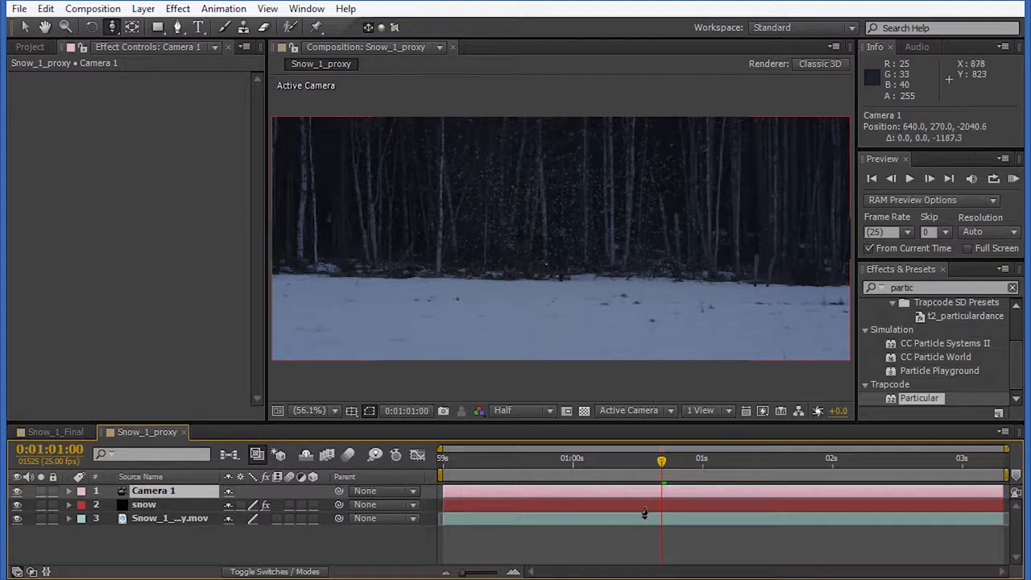
drag(639, 370, 629, 270)
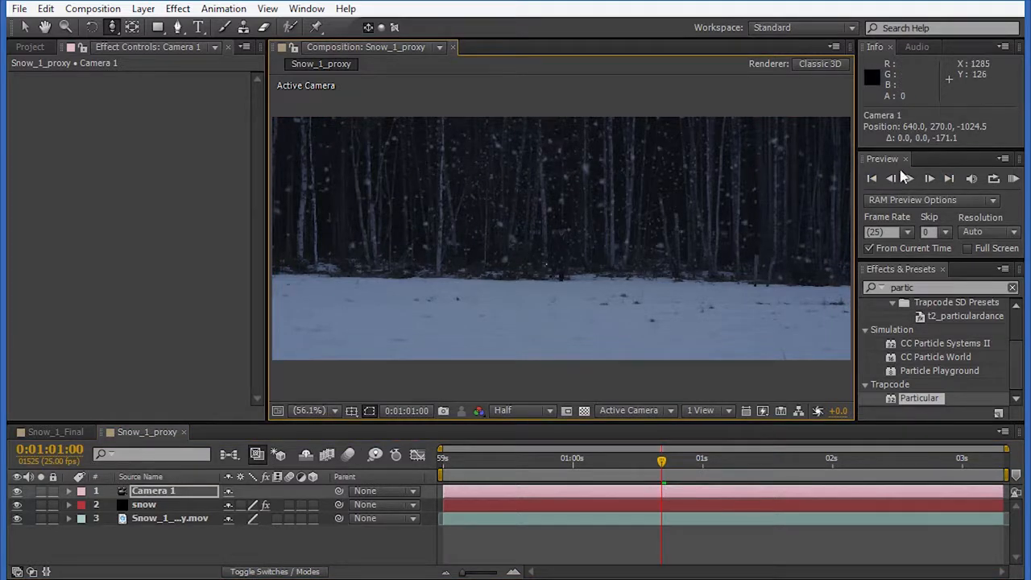
click(872, 178)
click(911, 180)
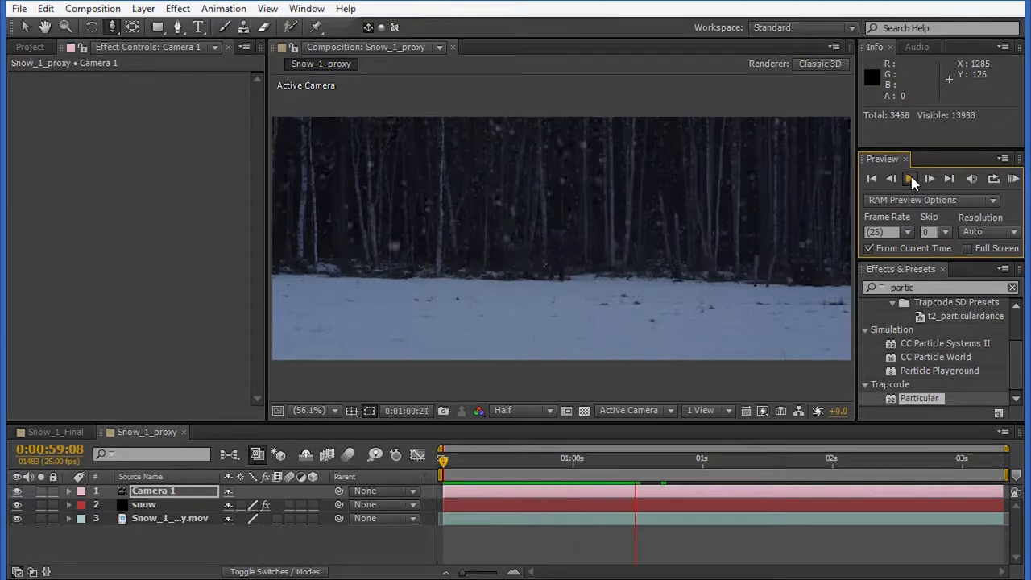
click(911, 180)
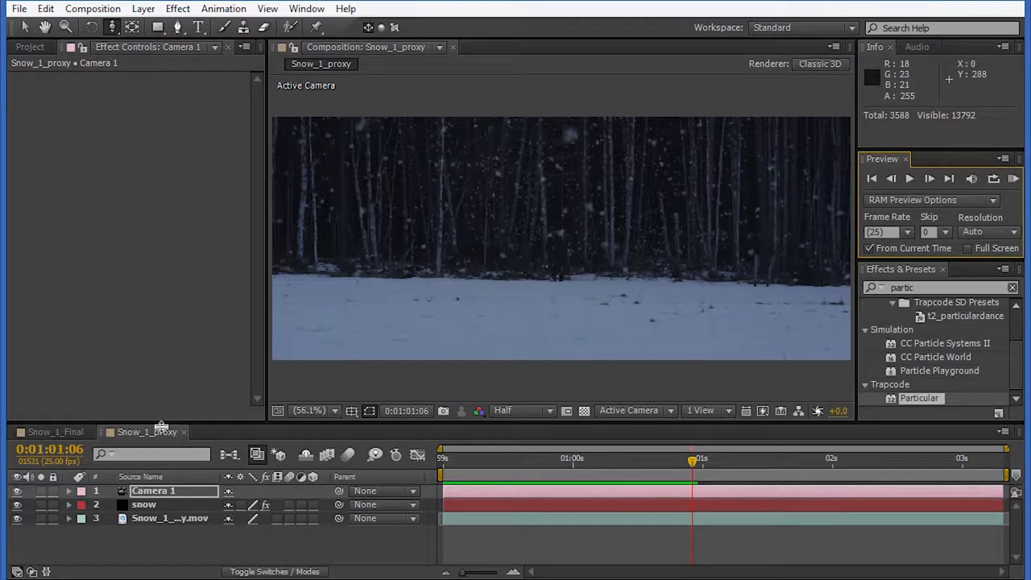
- Try a Spin Amplitude of 865 in the snow layer's Air physics and preview the animation from the first frame
click(153, 504)
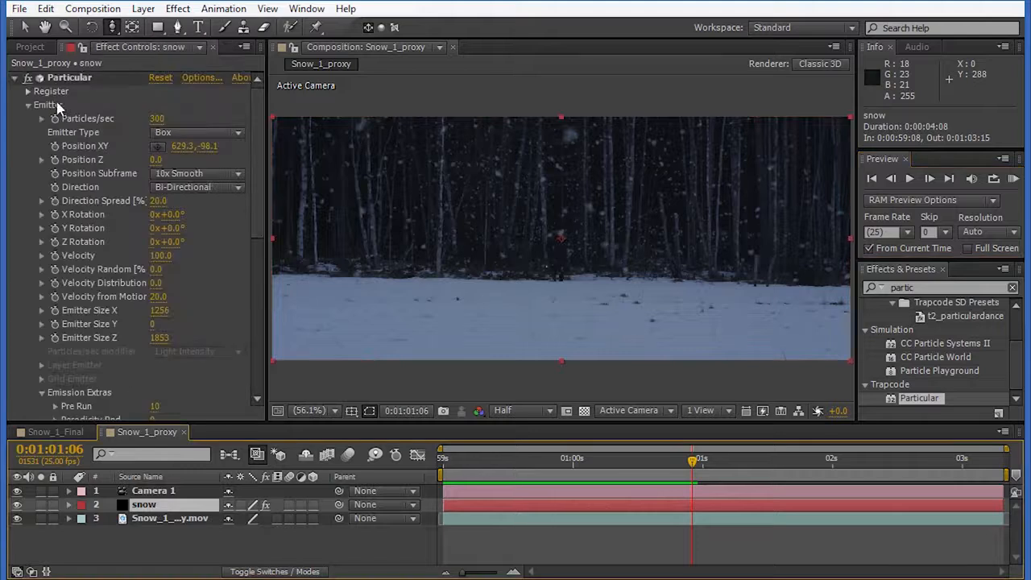
drag(258, 128, 255, 297)
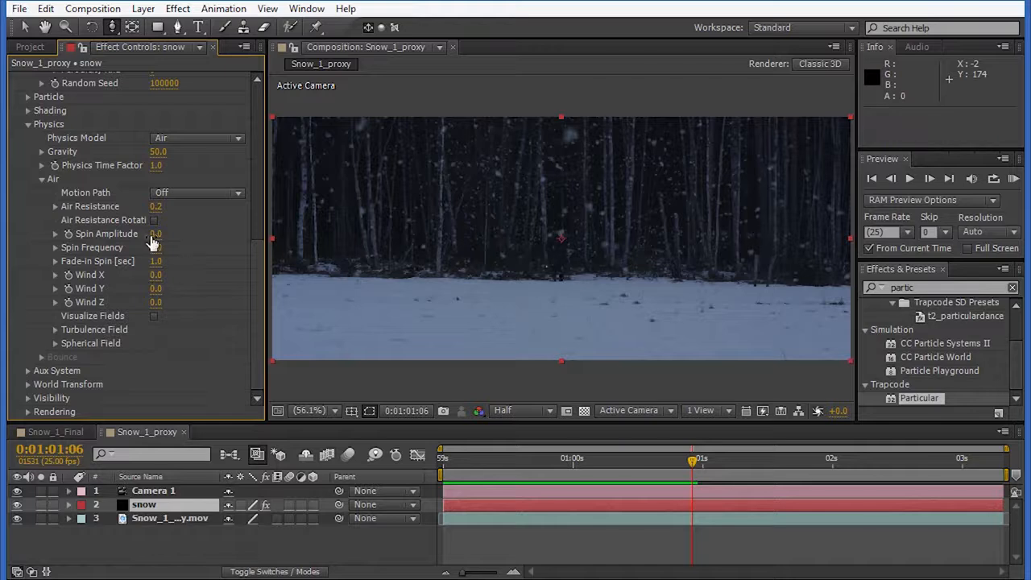
drag(155, 235, 852, 178)
click(872, 179)
click(909, 179)
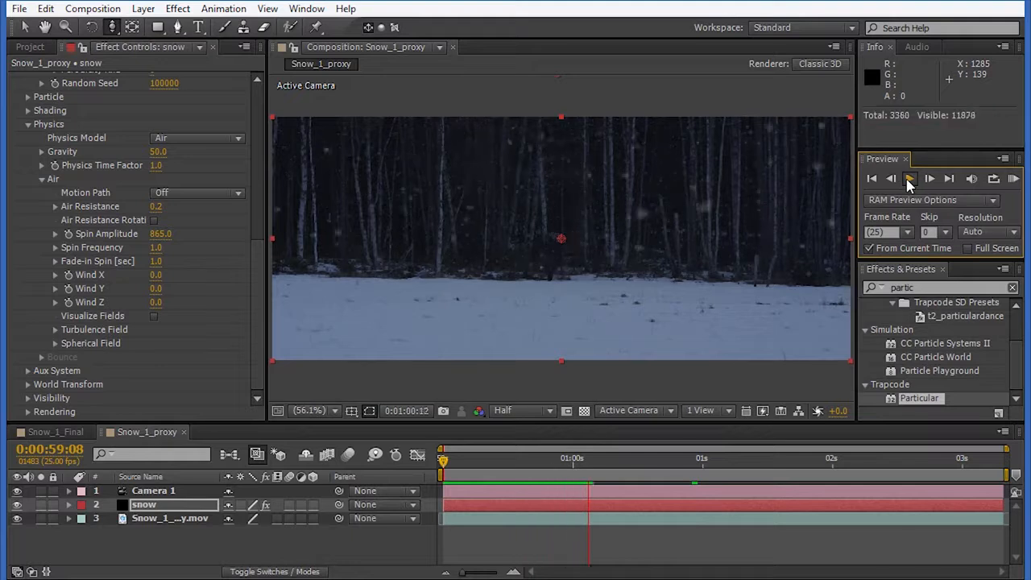
click(909, 179)
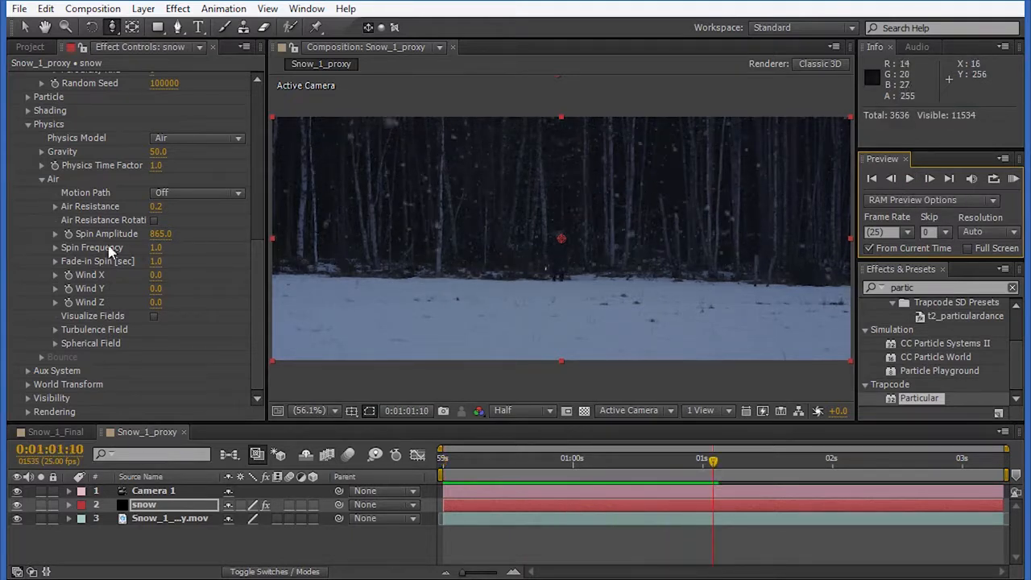
- Set the Spin Amplitude to 200, preview the animation and return to the first frame
click(161, 234)
text(200)
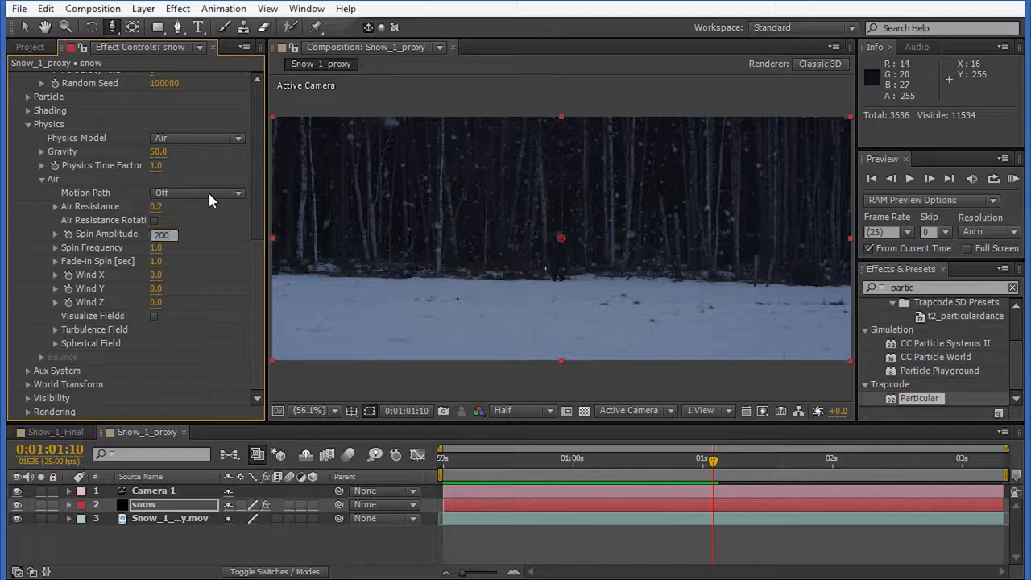
key(Return)
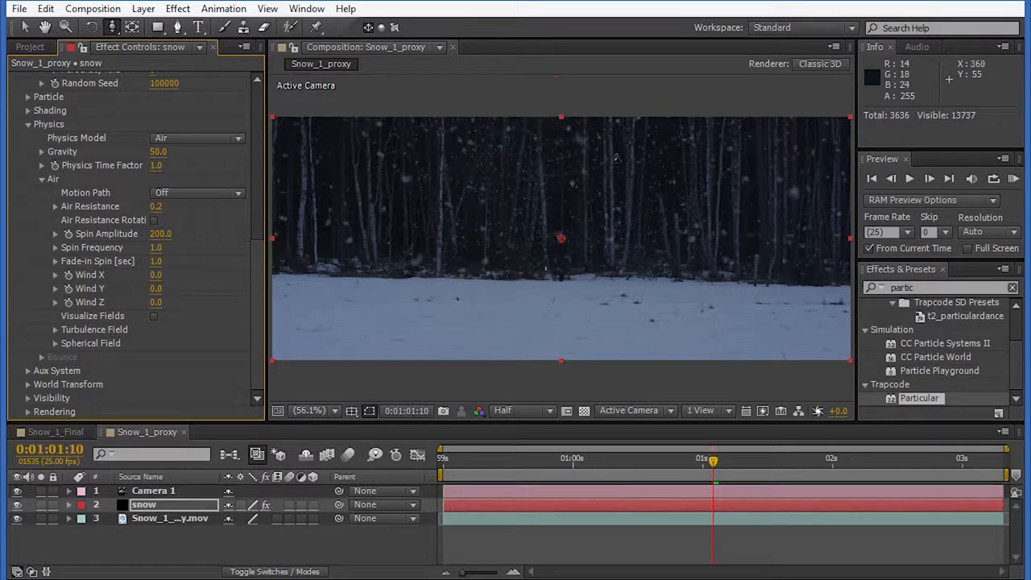
click(909, 179)
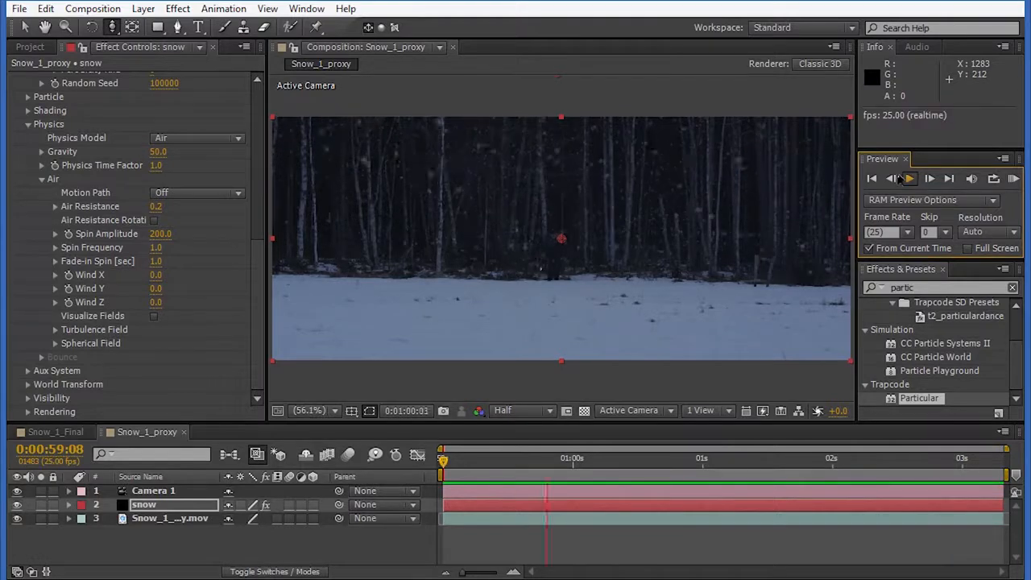
click(874, 179)
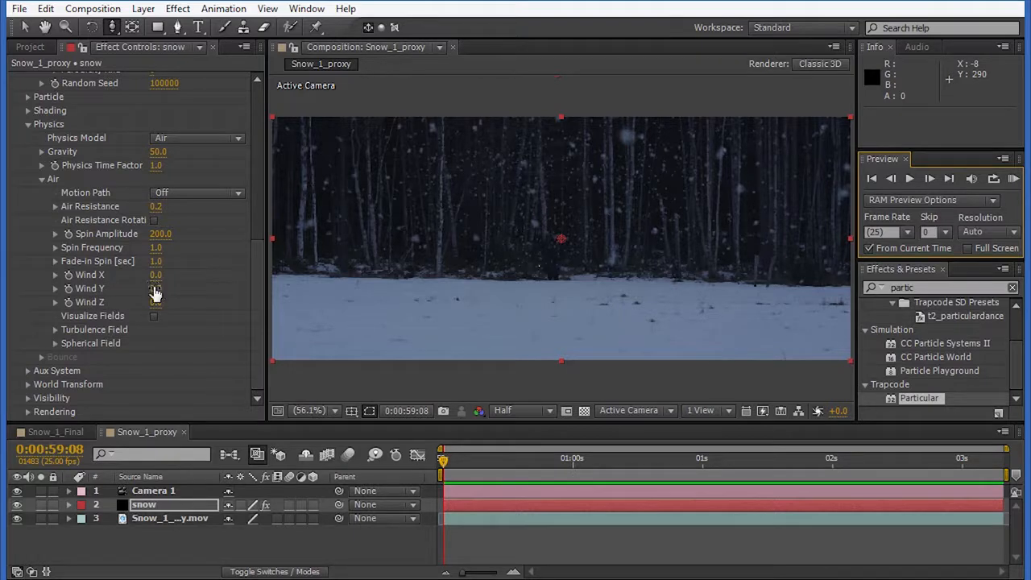
- Set the Air physics Wind Y to about 208 and preview the animation from the first frame
drag(155, 290, 197, 286)
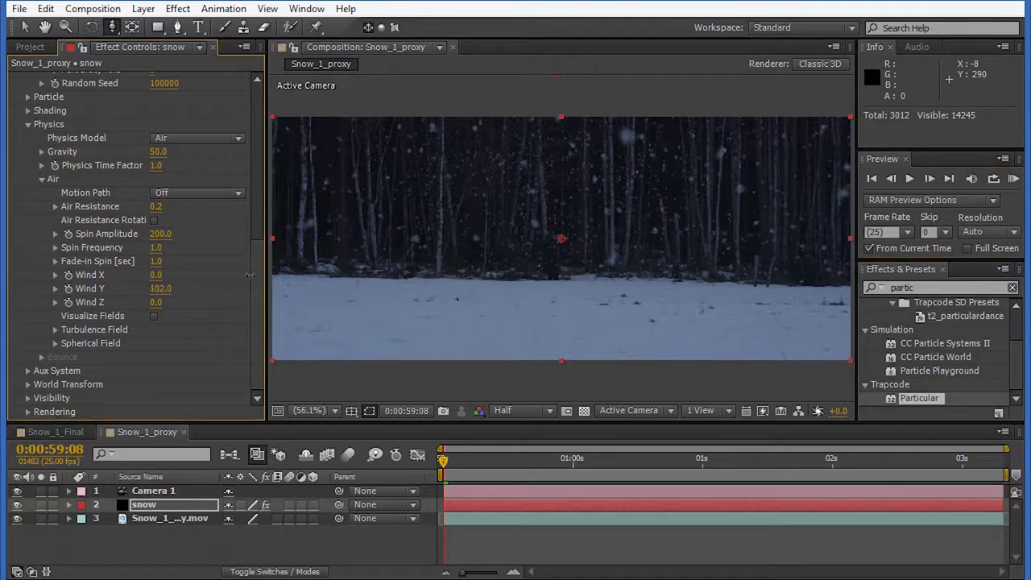
key(ctrl+z)
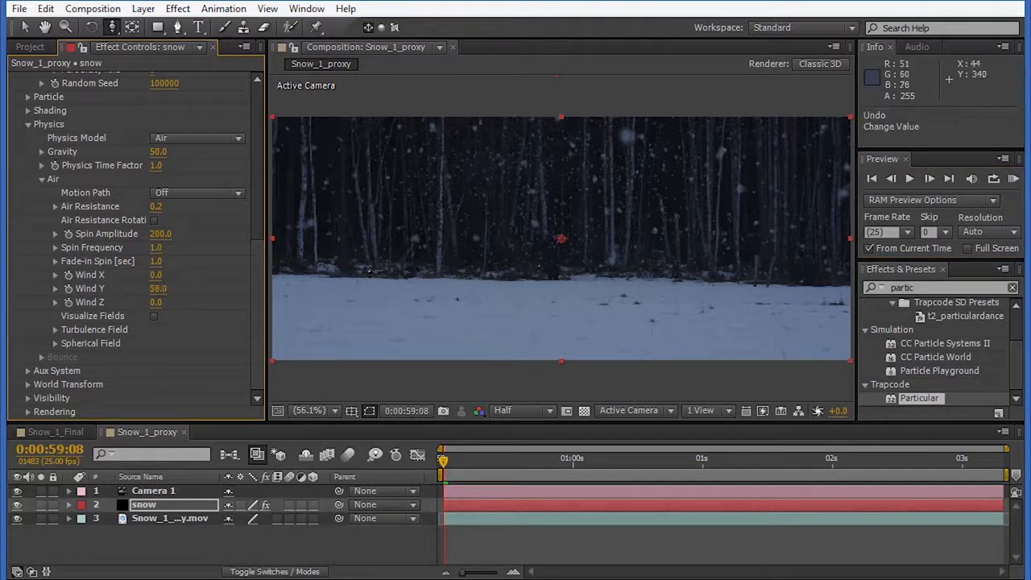
click(660, 464)
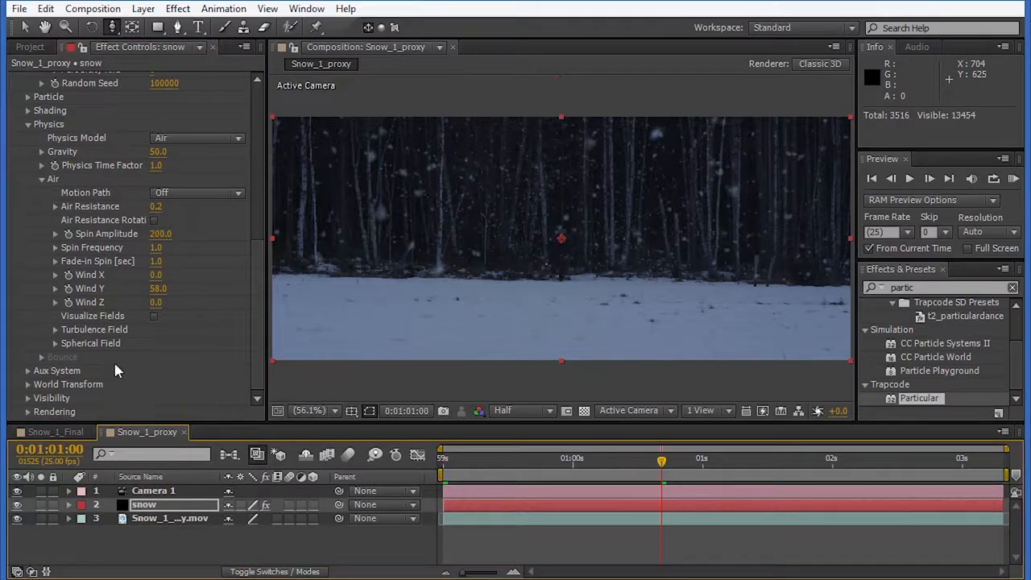
drag(155, 289, 533, 211)
click(908, 179)
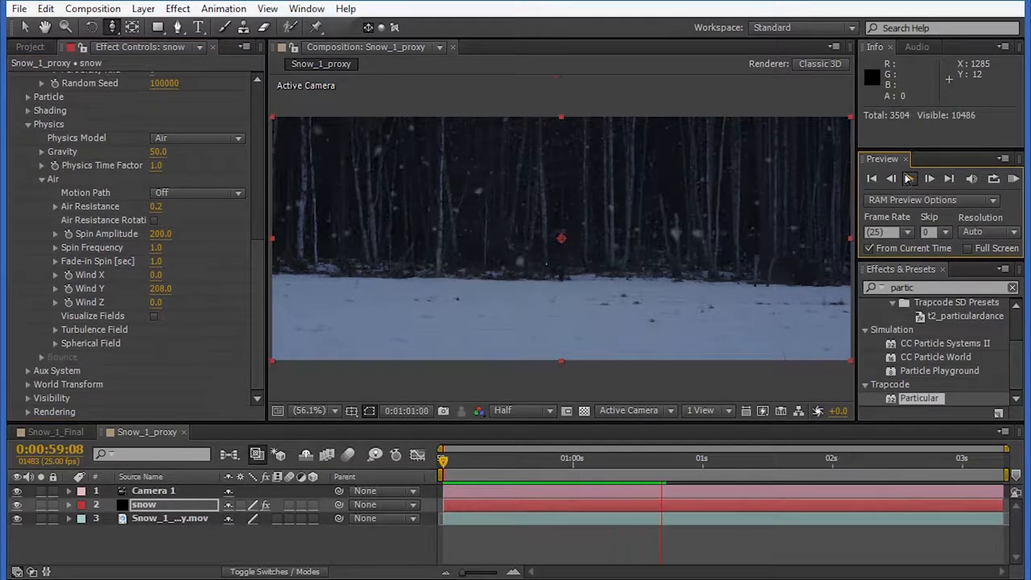
- Stop the preview, return to the first frame and set the Air physics Wind Y to 50
click(908, 179)
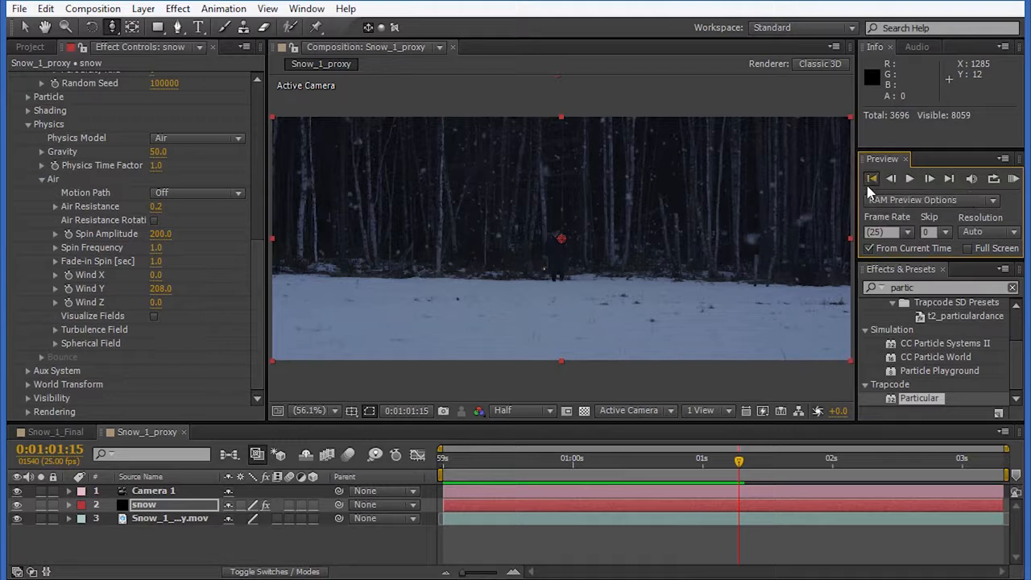
click(872, 179)
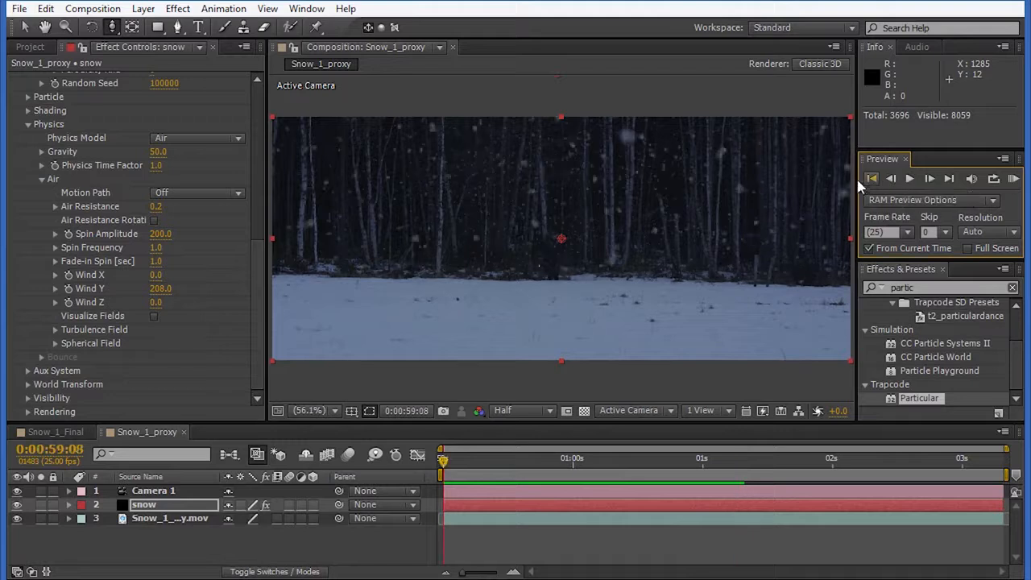
click(160, 291)
text(50)
key(Return)
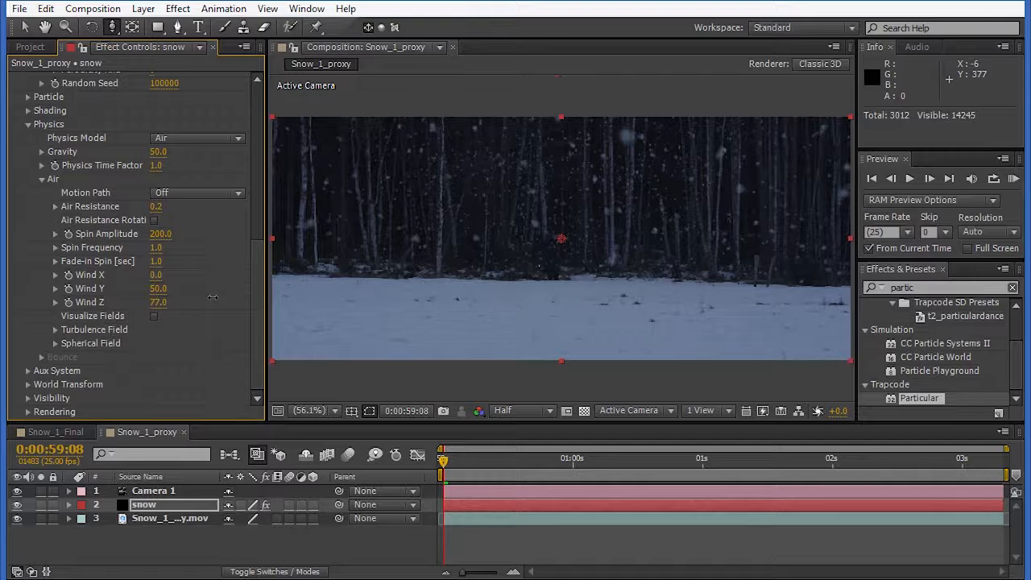
- Set the Air physics Wind Z to about 327 and preview the animation from the first frame
click(692, 461)
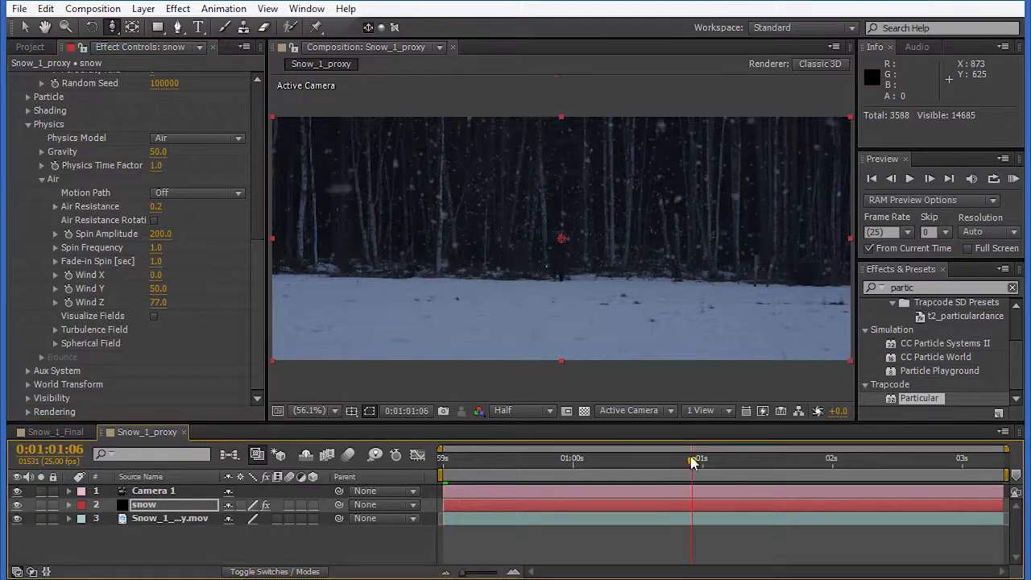
drag(160, 307, 347, 294)
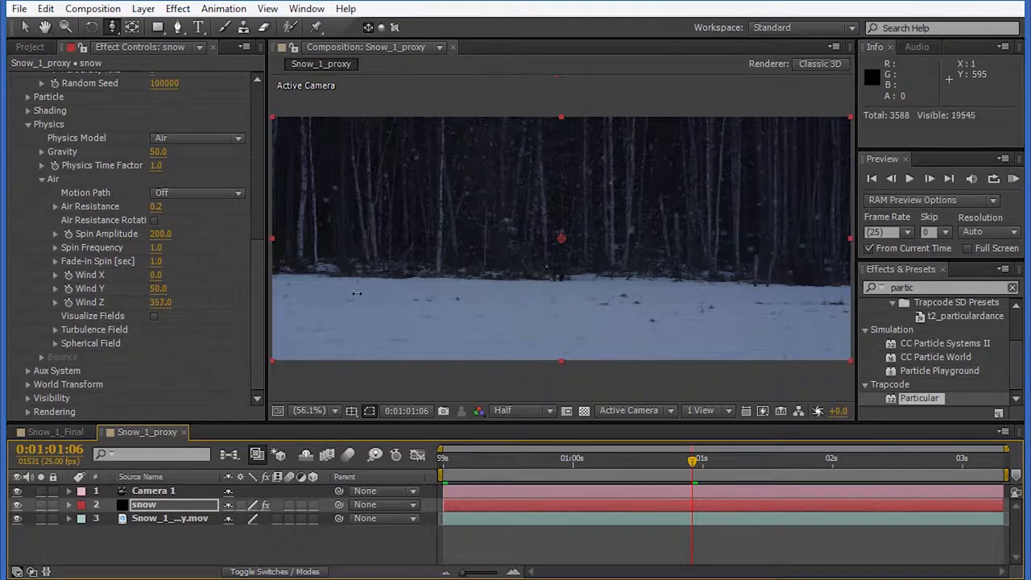
click(874, 178)
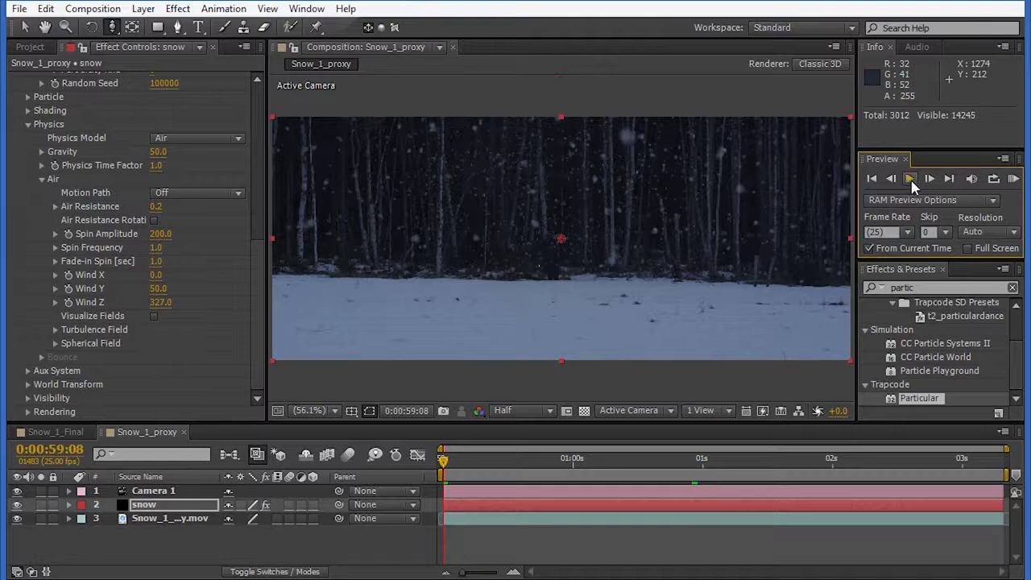
click(911, 179)
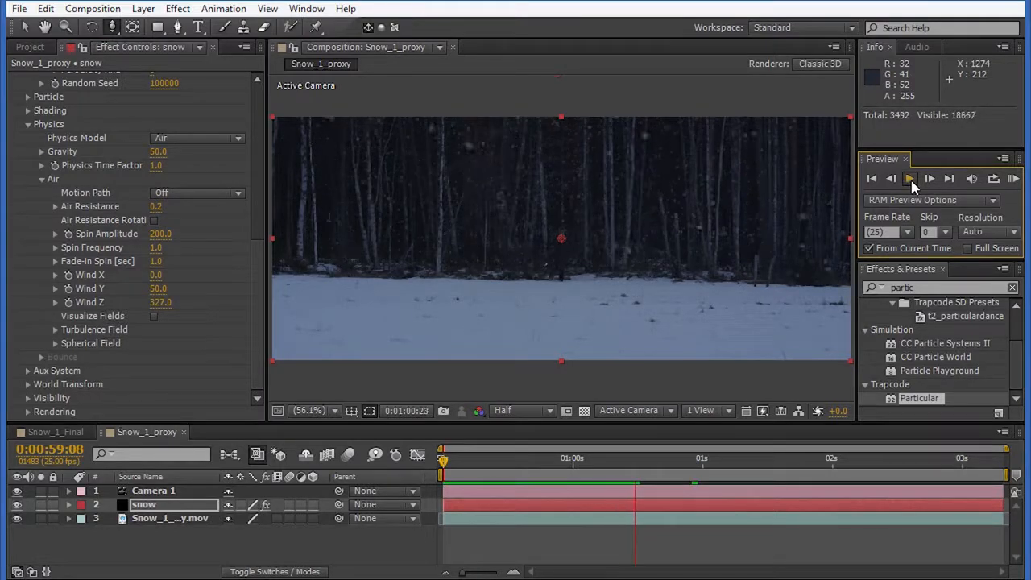
click(910, 179)
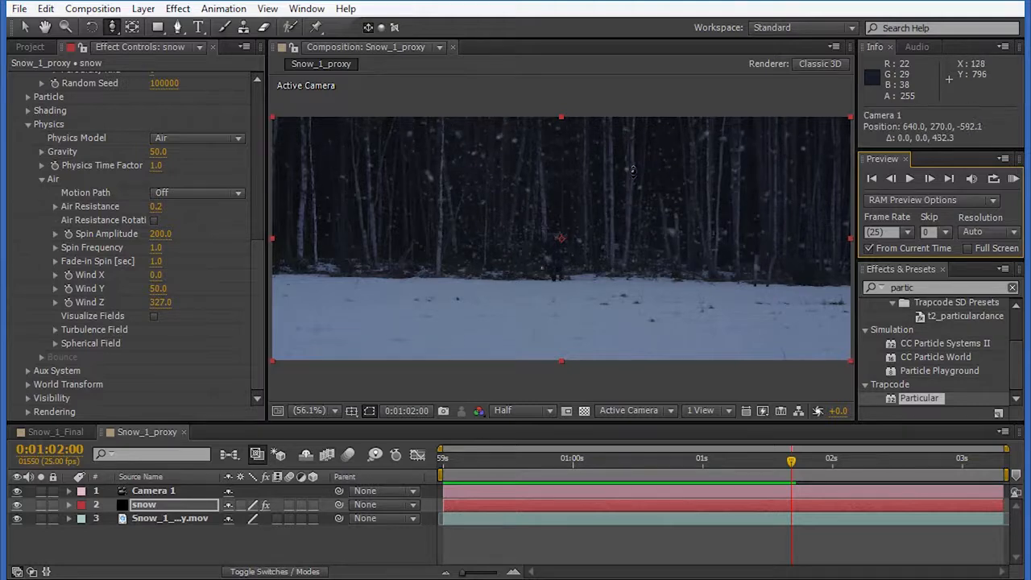
- Dolly Camera 1 forward along Z to about -463.7, preview the animation, and move it back to about -614.9
drag(633, 169, 635, 153)
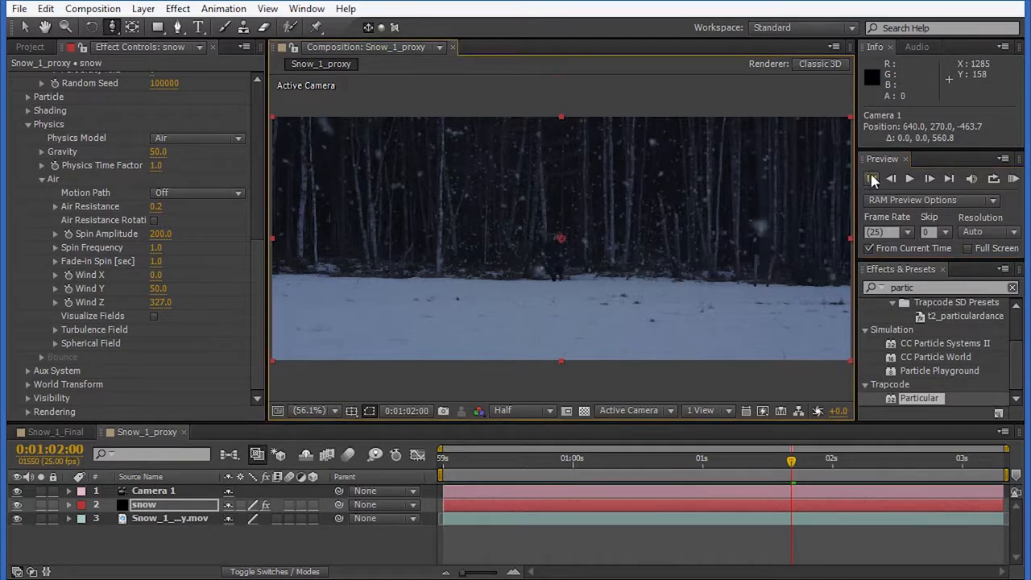
click(873, 179)
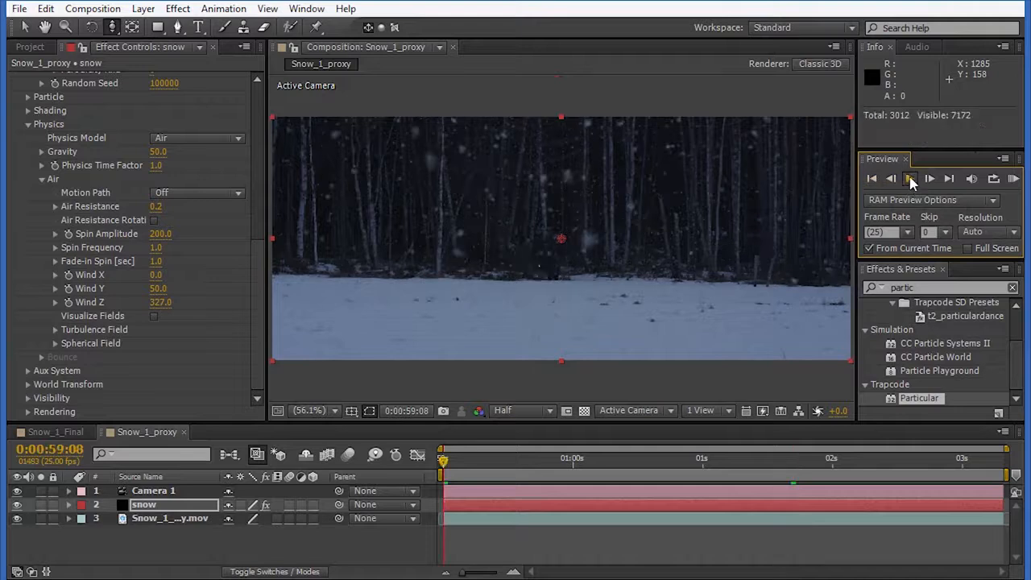
click(910, 179)
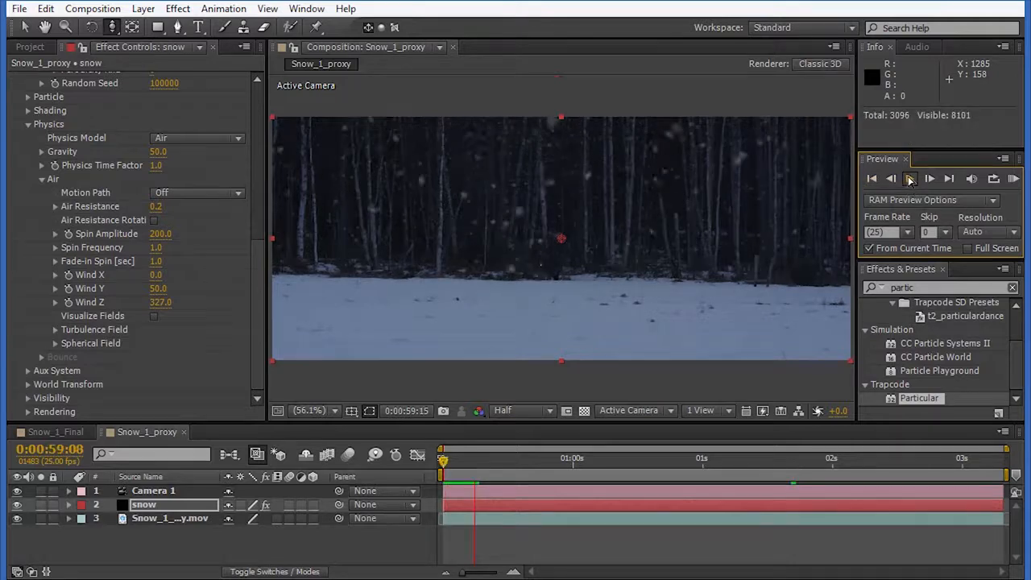
key(space)
drag(663, 250, 665, 315)
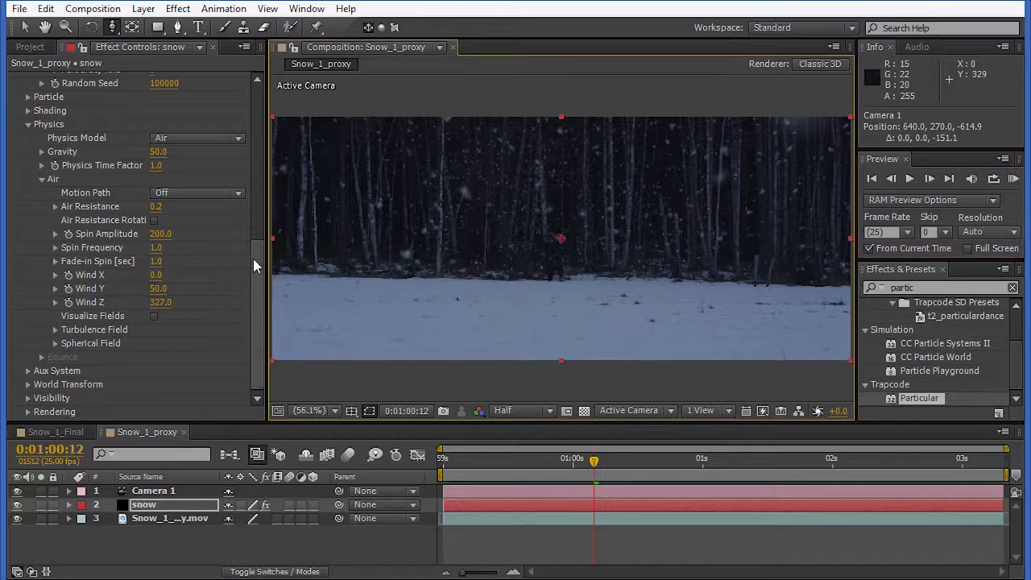
- Widen the snow emitter by setting Emitter Size X to about 1534 and preview from the first frame
scroll(253, 259, up, 10)
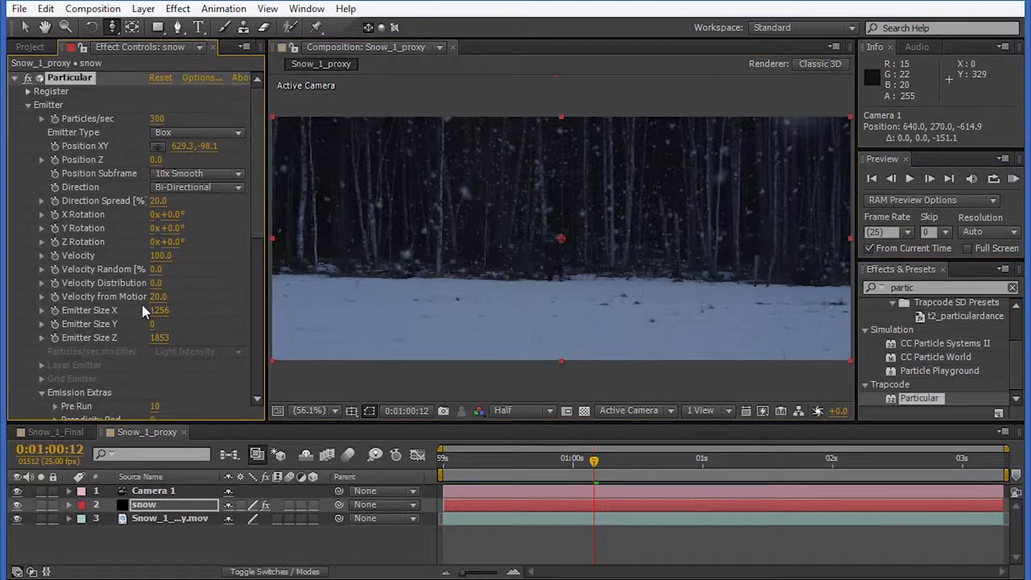
drag(158, 310, 385, 309)
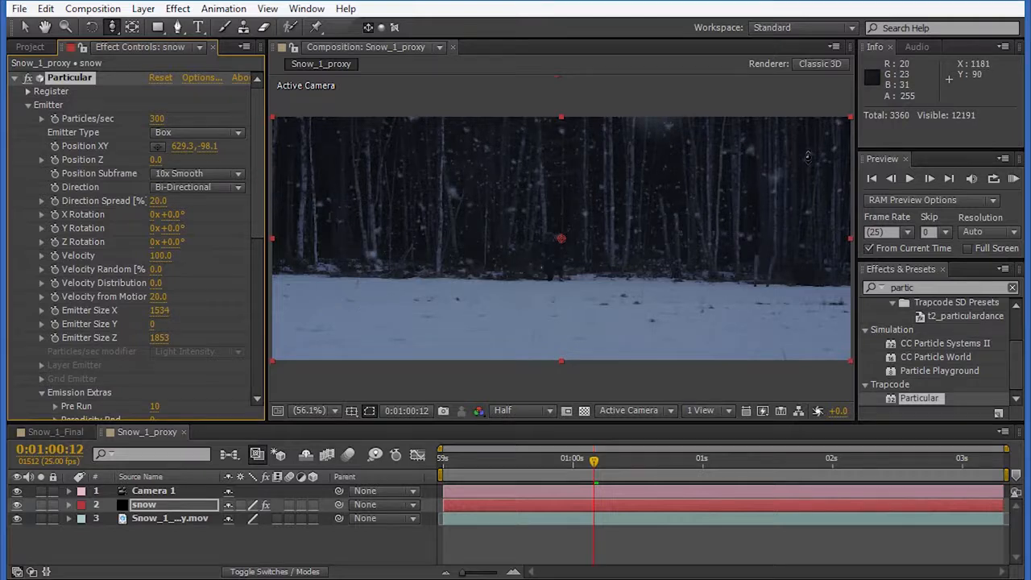
click(871, 179)
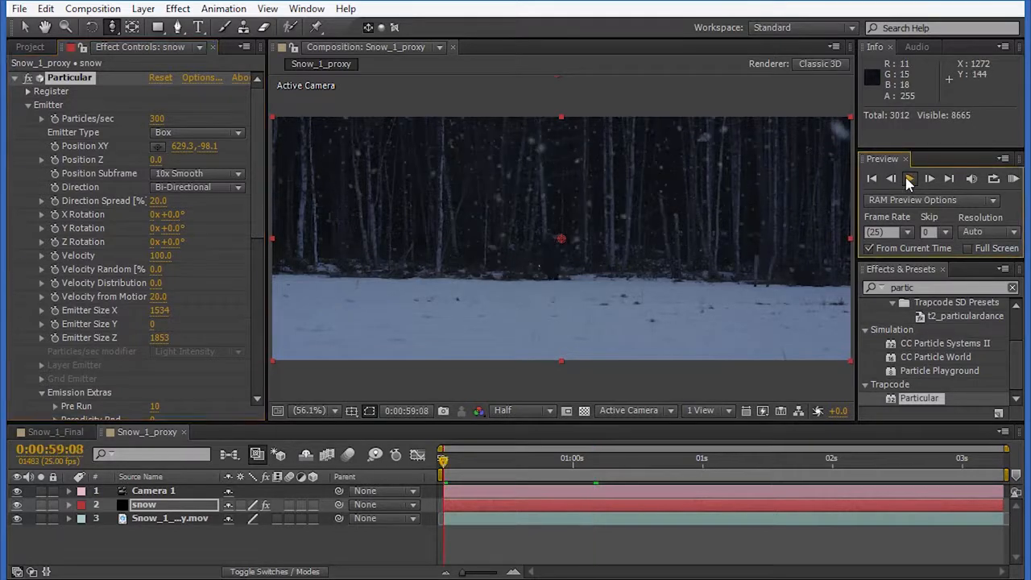
click(909, 179)
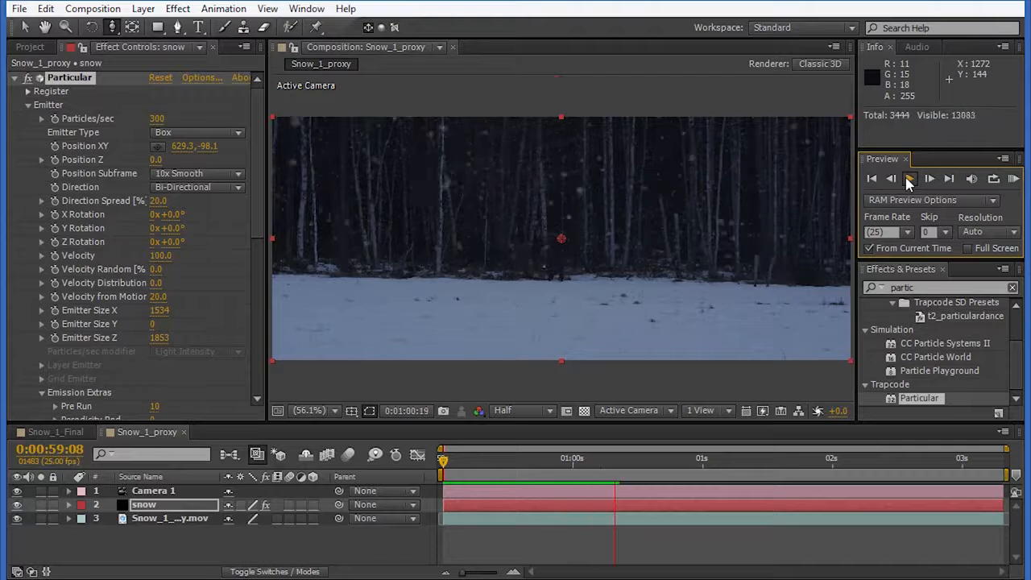
- Set the Turbulence Field's Affect Position to about 80 and preview the animation from the first frame
scroll(158, 298, down, 10)
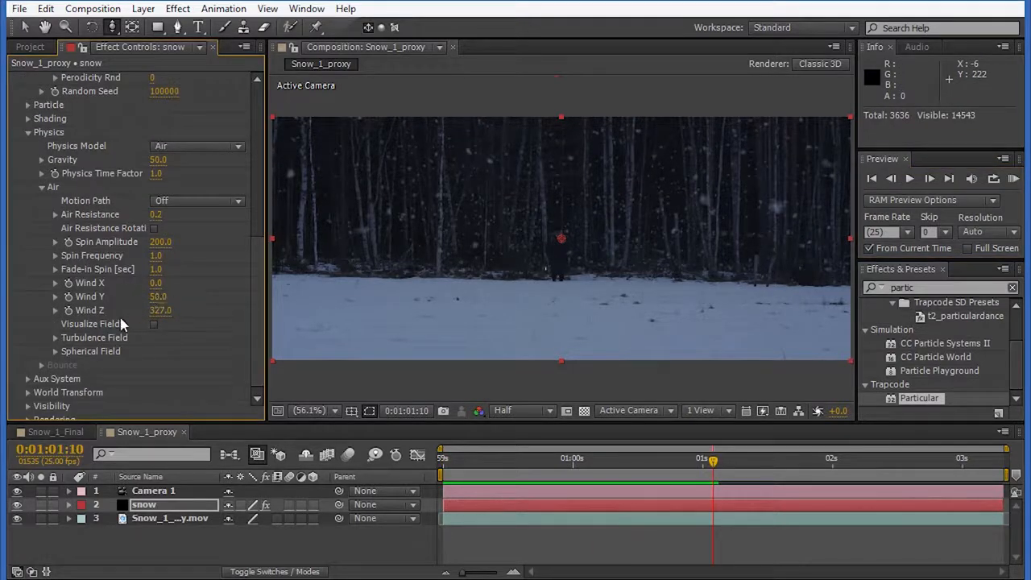
click(55, 338)
scroll(56, 345, down, 3)
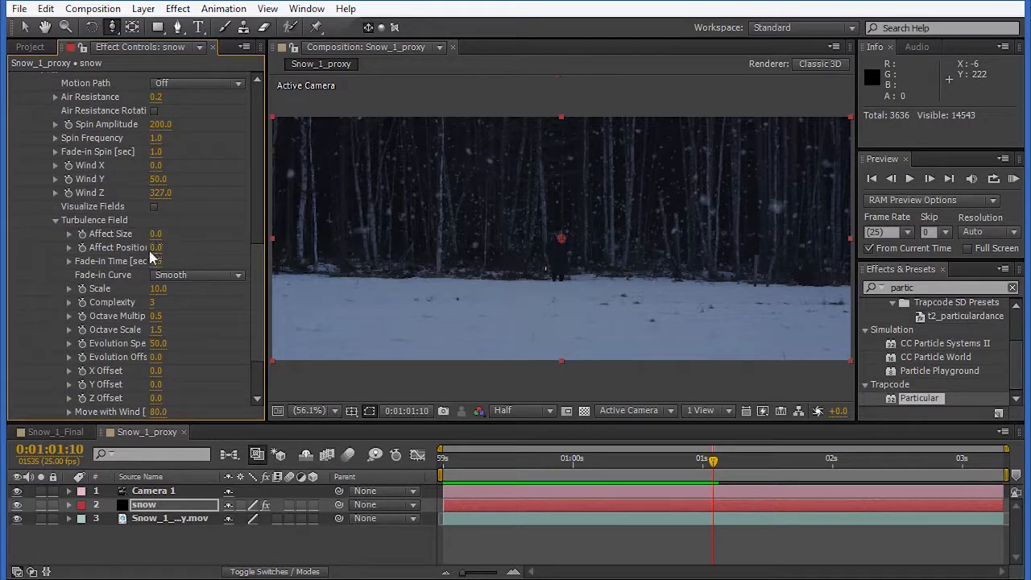
drag(165, 247, 203, 242)
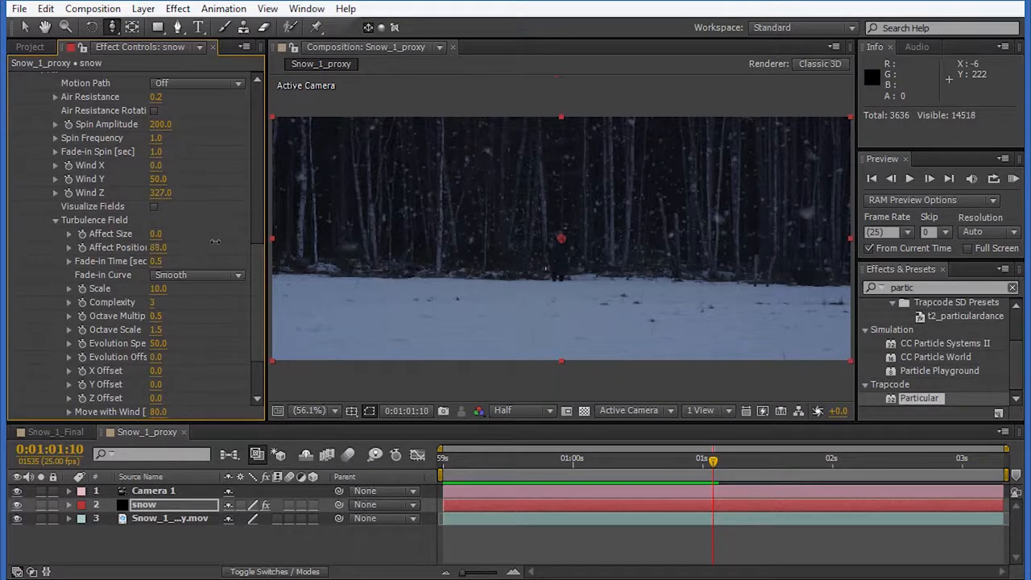
click(910, 179)
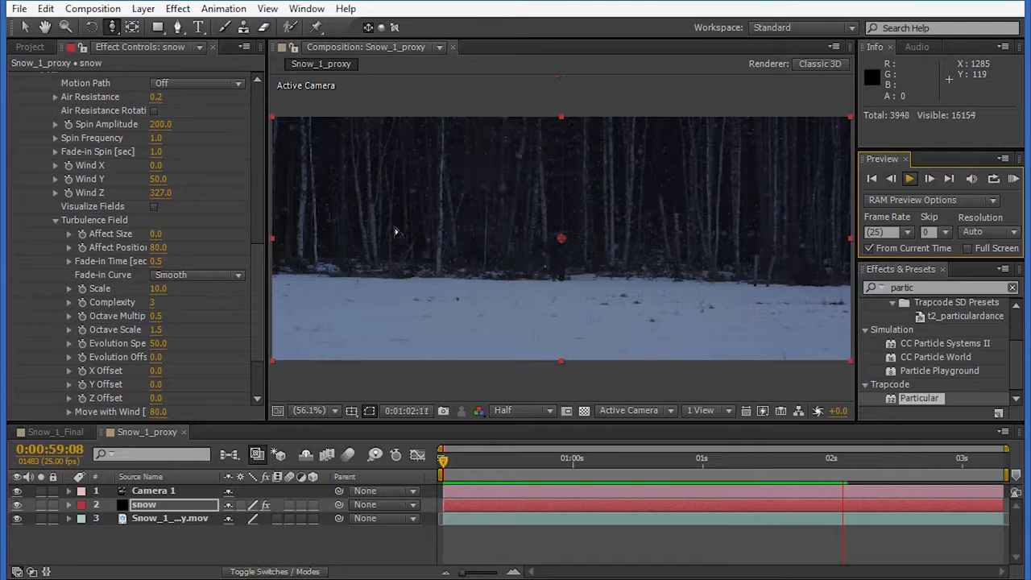
- Try a Turbulence Field Affect Position of 680 and preview the animation from the first frame
drag(158, 248, 564, 230)
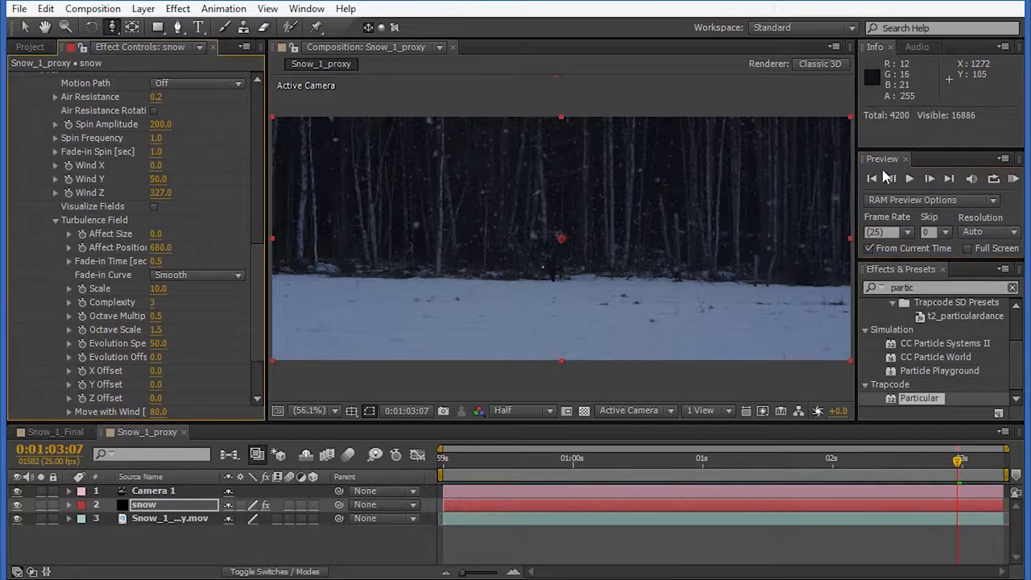
click(872, 179)
click(909, 179)
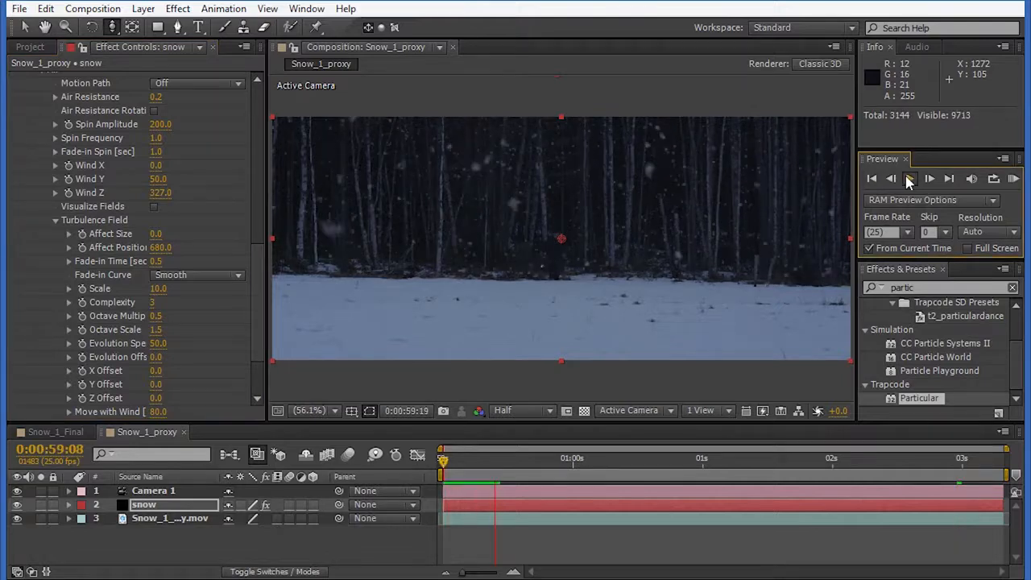
click(909, 180)
- Try a Turbulence Field Affect Position of 100 and preview the animation from the first frame
click(160, 248)
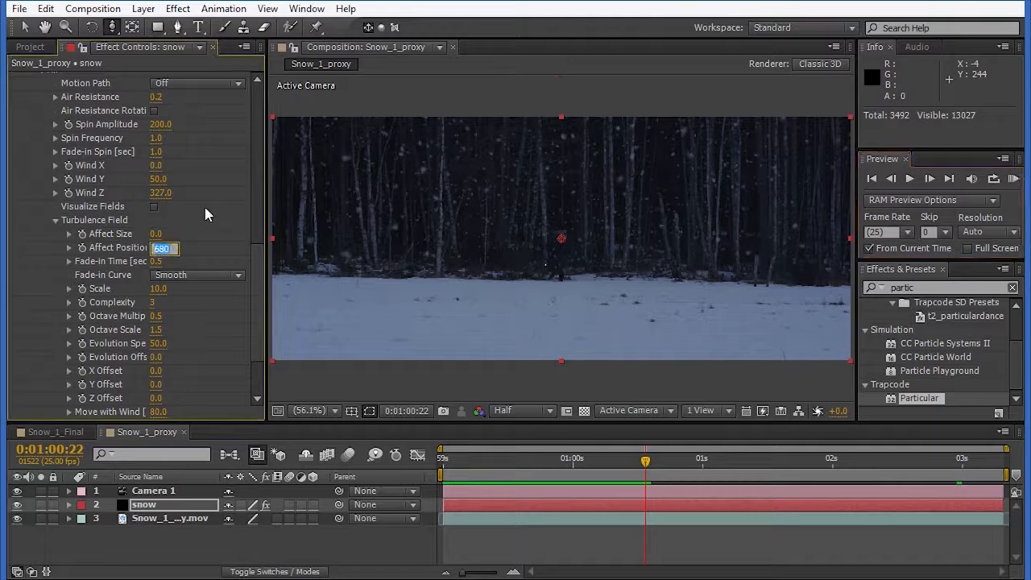
text(100)
key(Return)
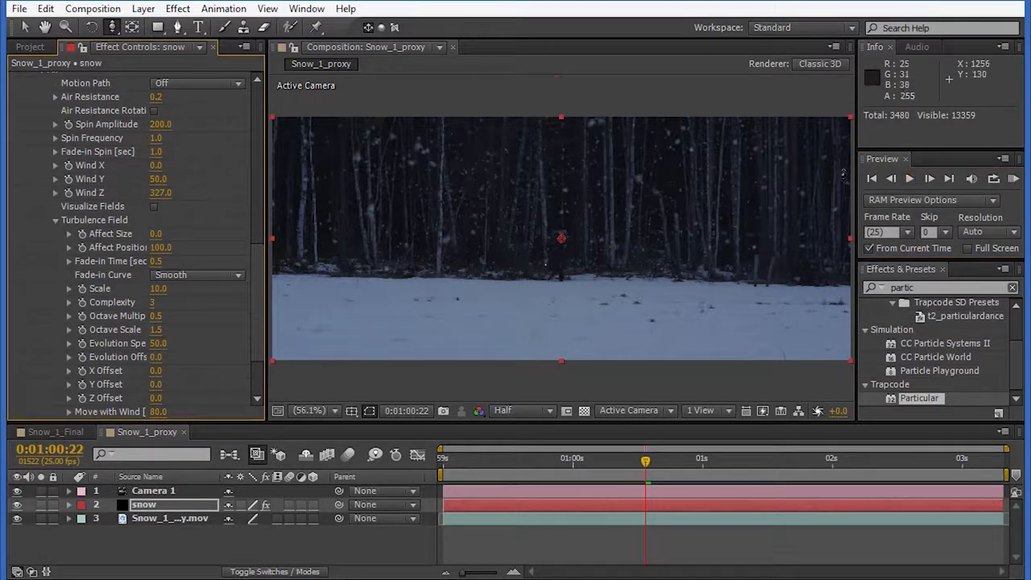
click(872, 179)
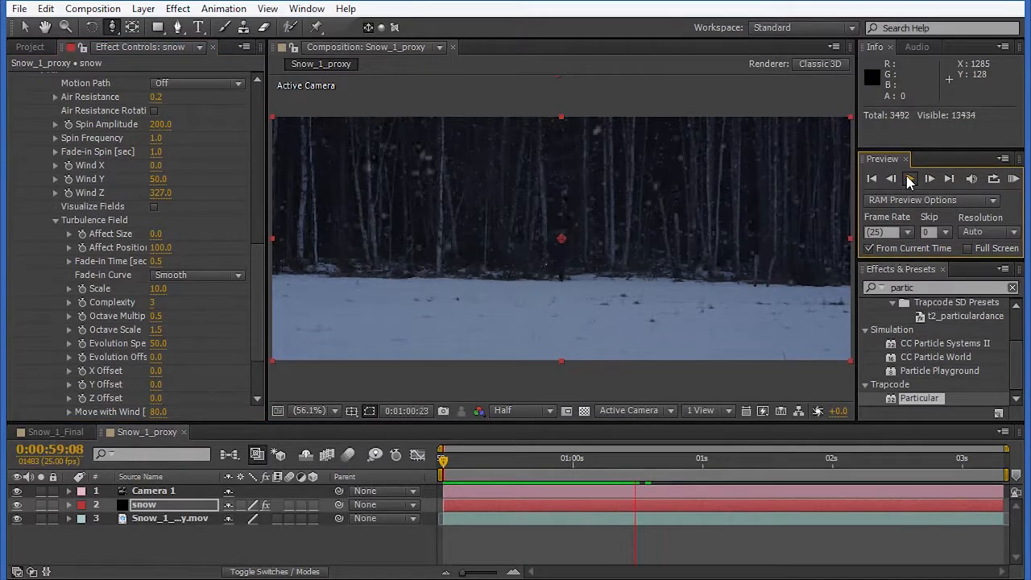
click(909, 179)
- Set the Turbulence Field's Affect Position to 50 and preview the animation from the first frame
click(158, 251)
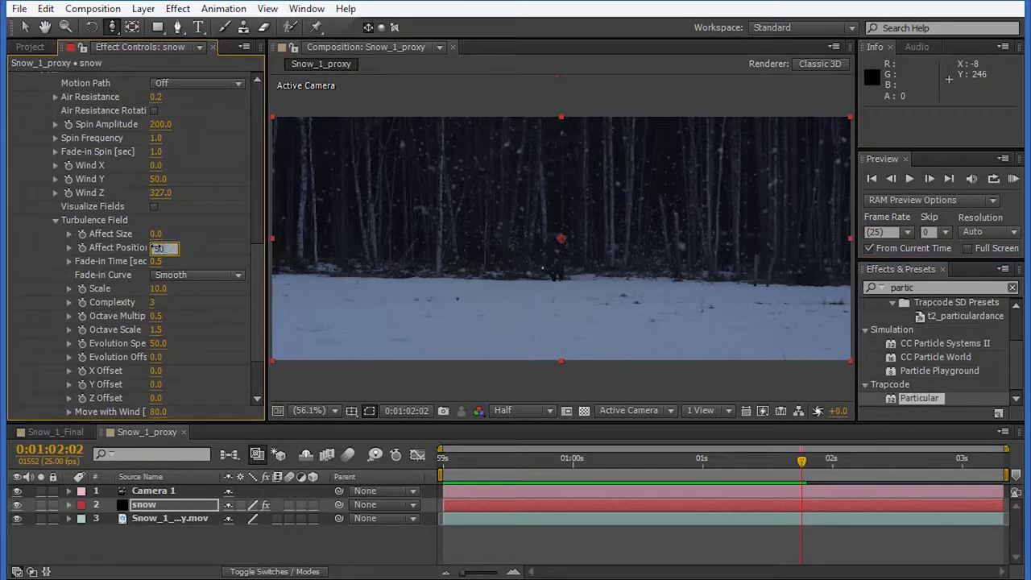
key(Return)
click(909, 179)
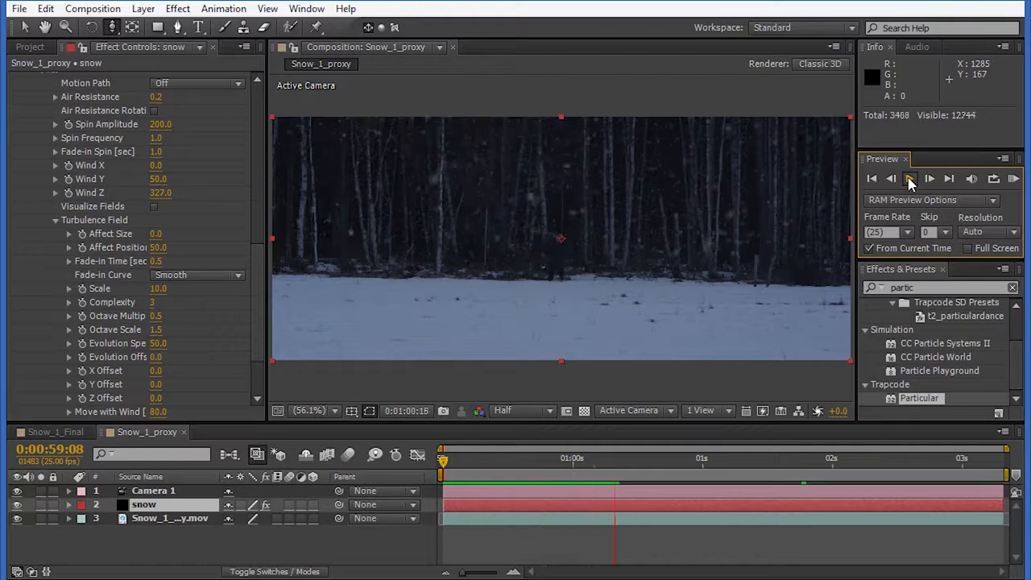
click(909, 179)
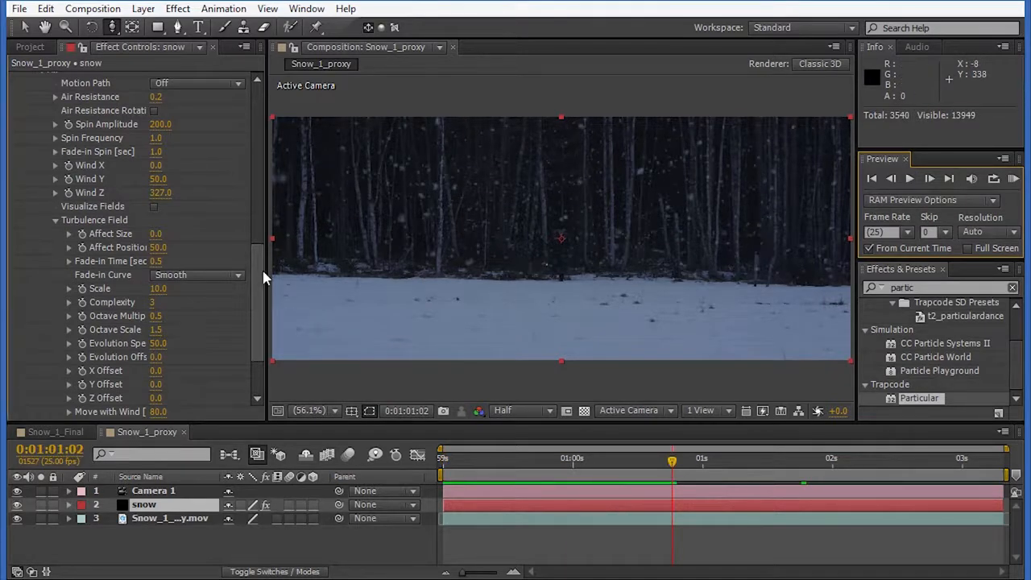
- Try an emitter rate of 500 particles per second and preview the animation from the first frame
scroll(161, 202, up, 15)
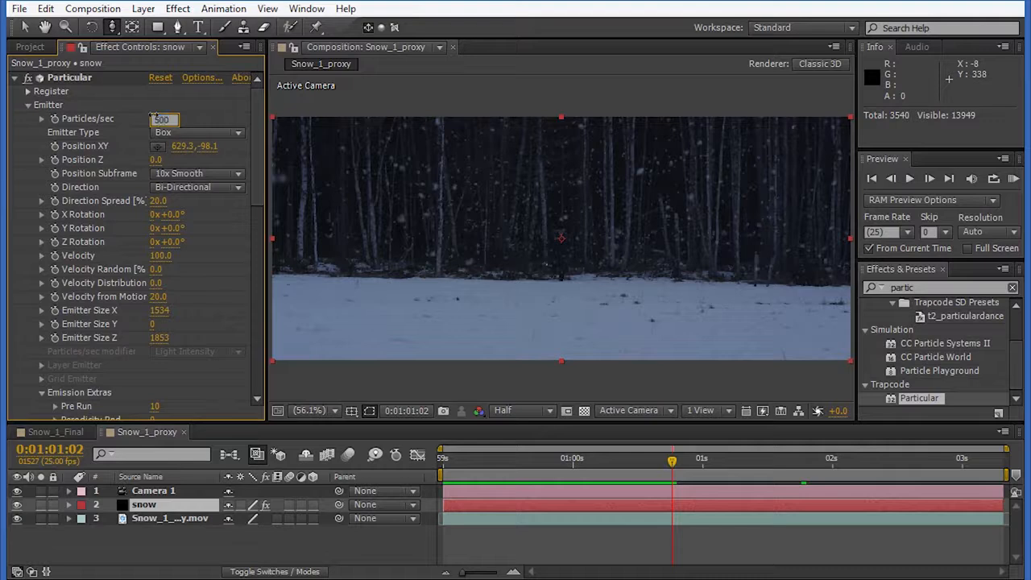
key(Return)
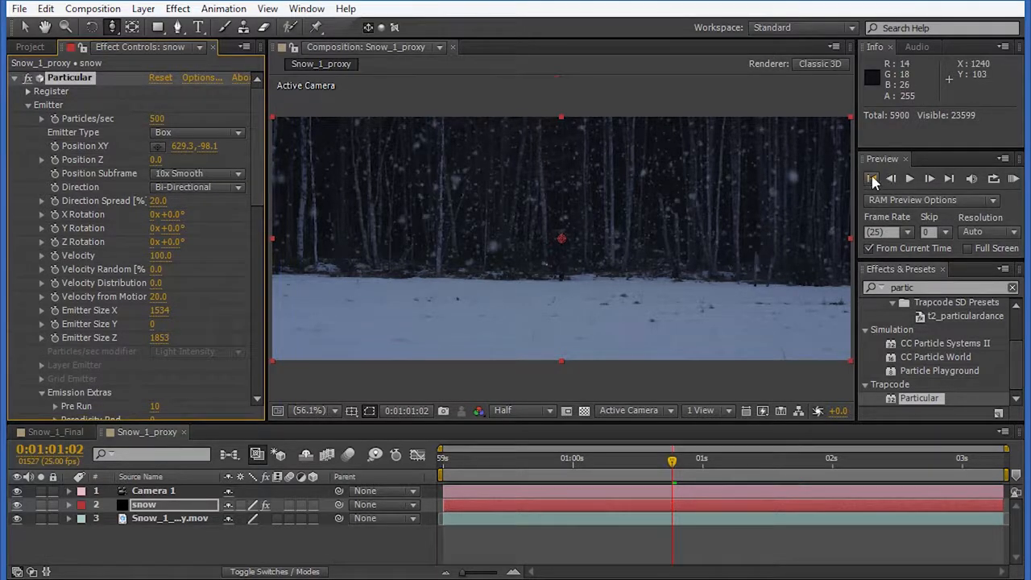
click(872, 178)
click(910, 179)
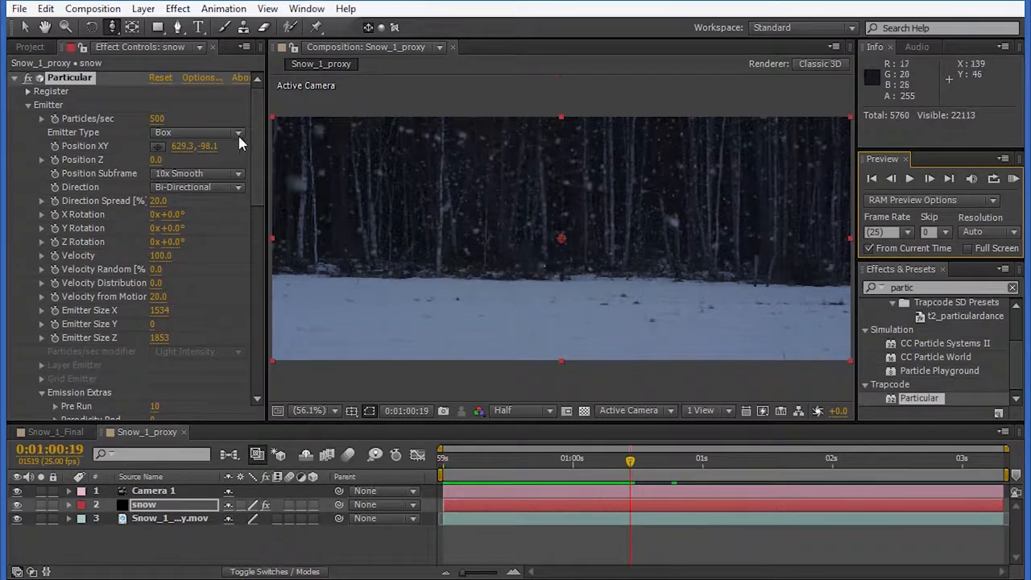
- Set the emitter's Particles/sec to 400 and preview the animation from the first frame
click(156, 120)
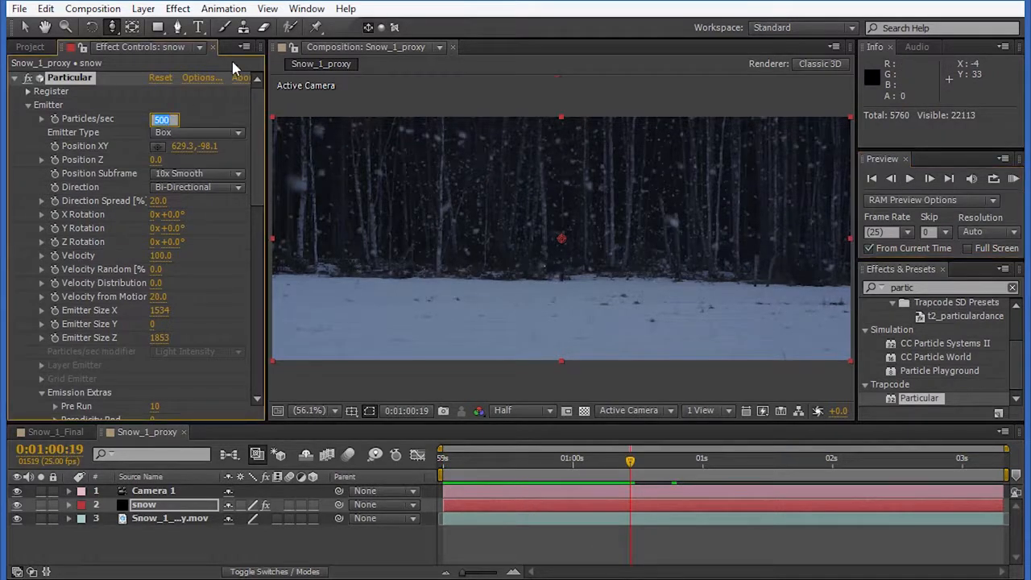
key(Return)
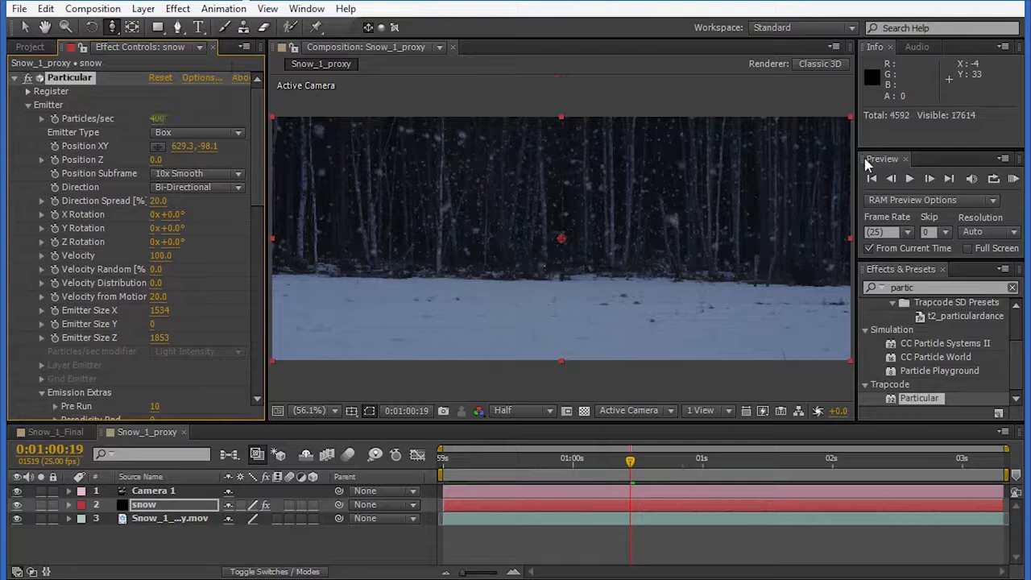
click(872, 179)
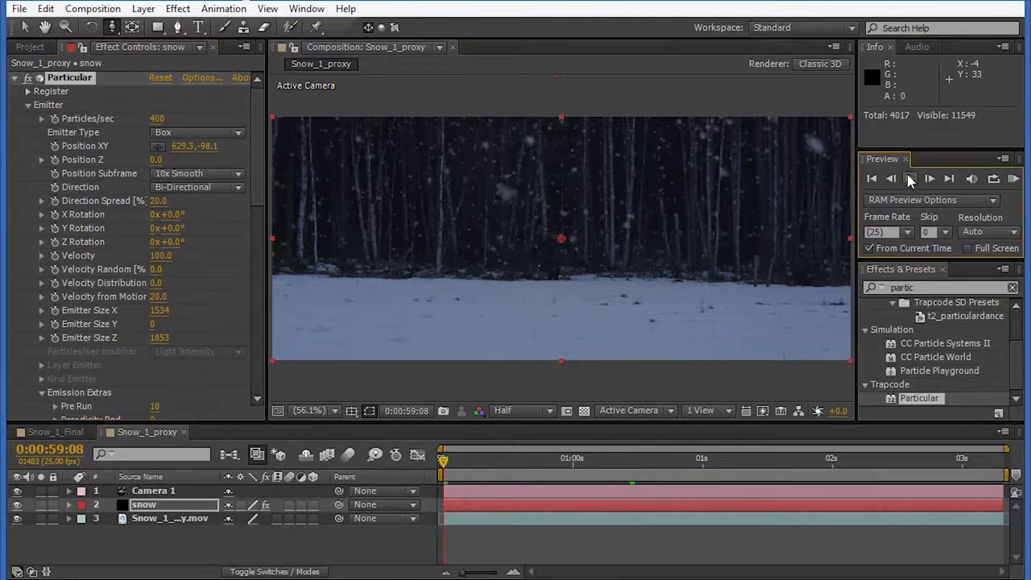
click(910, 178)
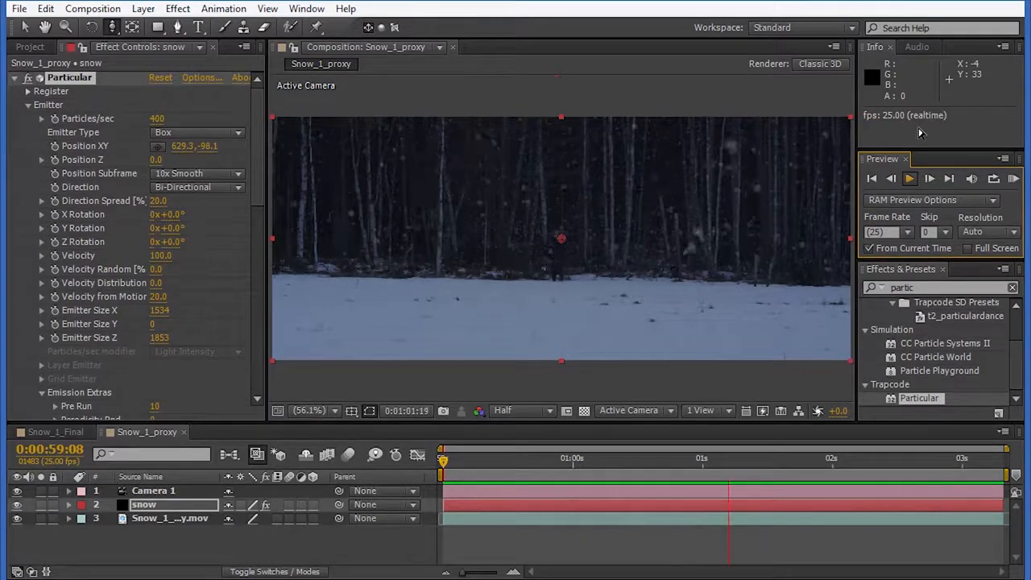
- Return to the first frame and collapse Particular's Emitter and Physics settings
click(872, 181)
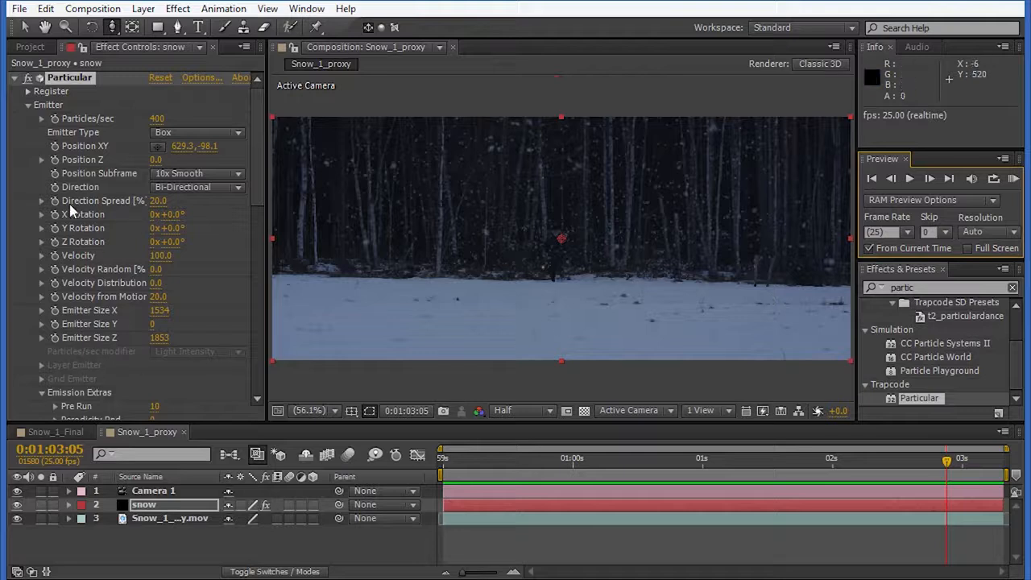
click(28, 105)
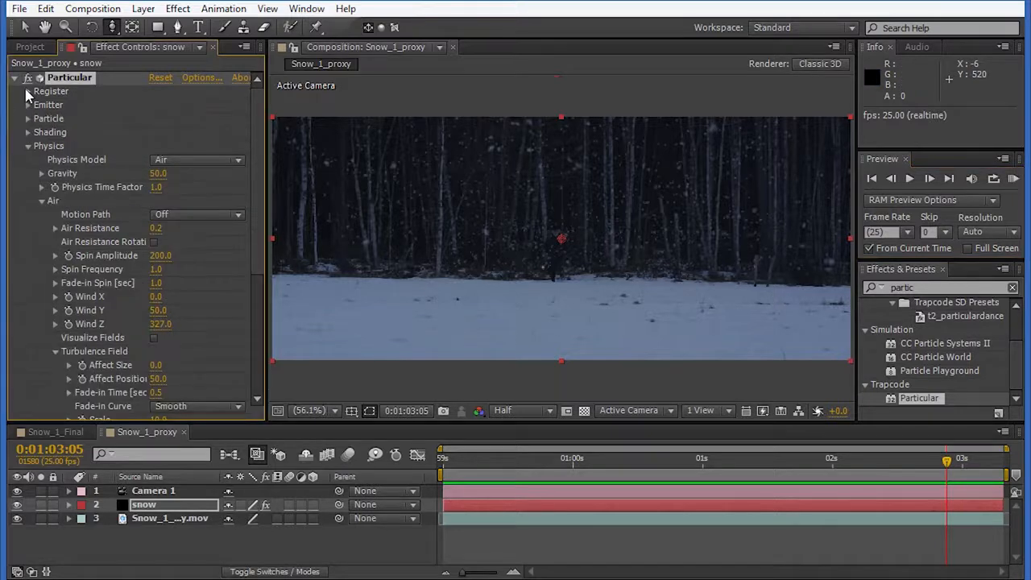
click(28, 147)
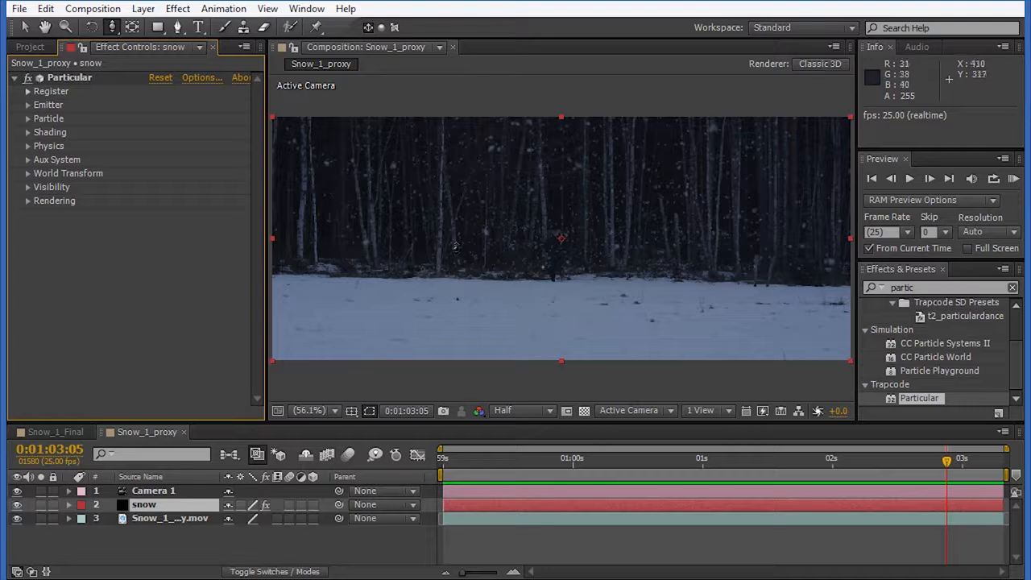
- Enable motion blur for the composition and for the snow layer at the first frame
click(872, 179)
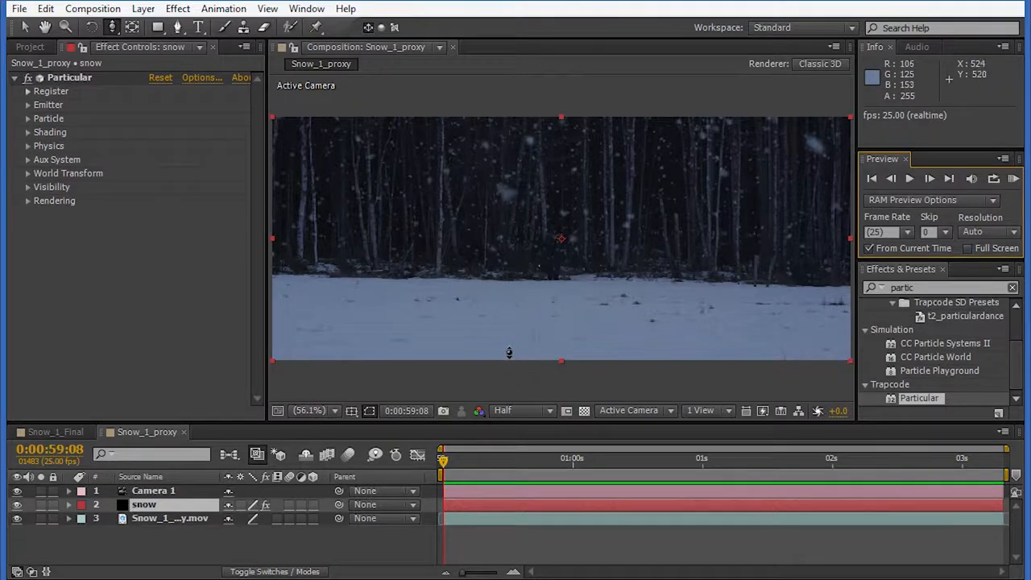
click(348, 456)
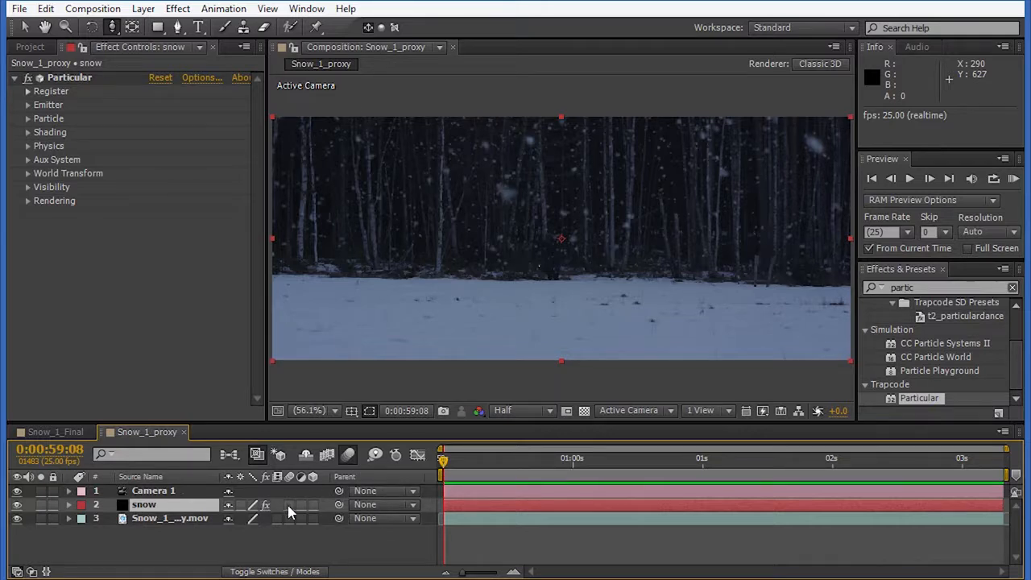
click(289, 505)
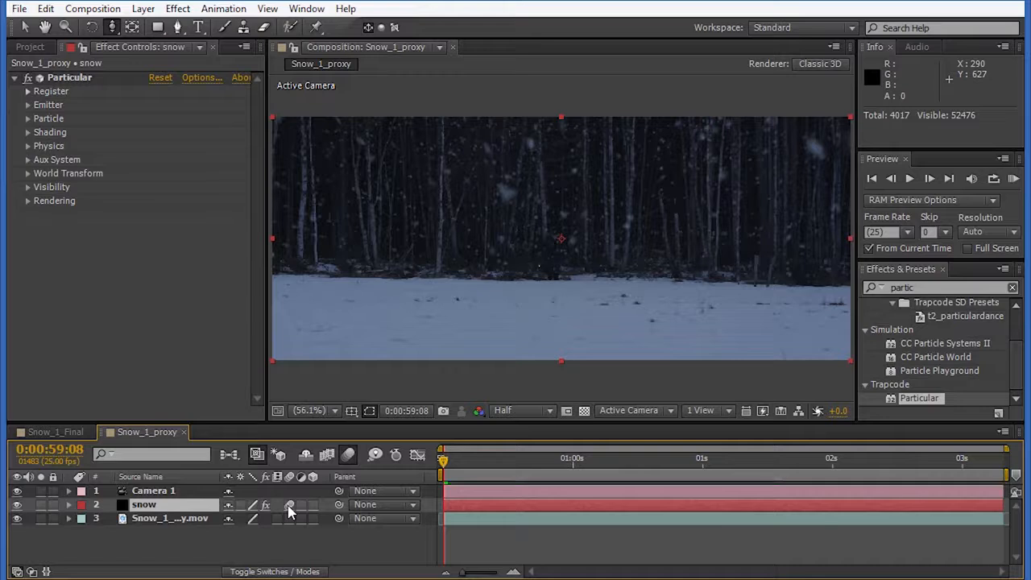
- Set the composition view to 100% magnification and Full resolution
click(334, 414)
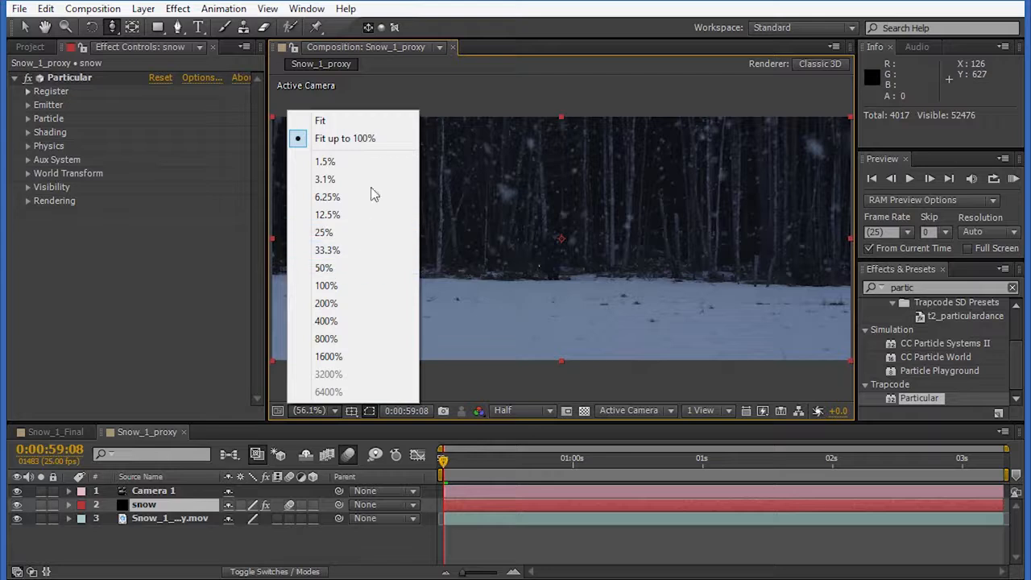
click(357, 285)
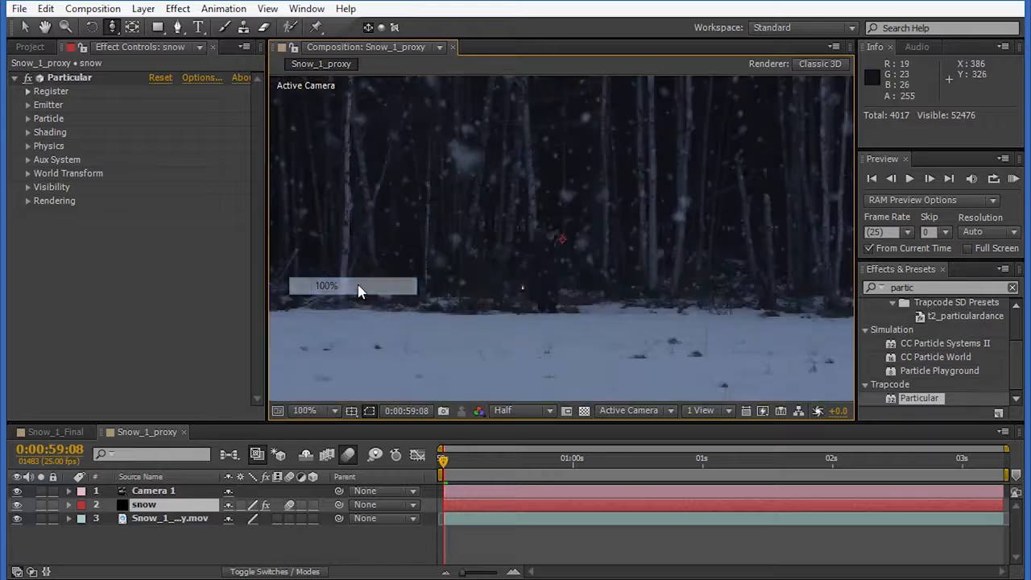
click(525, 420)
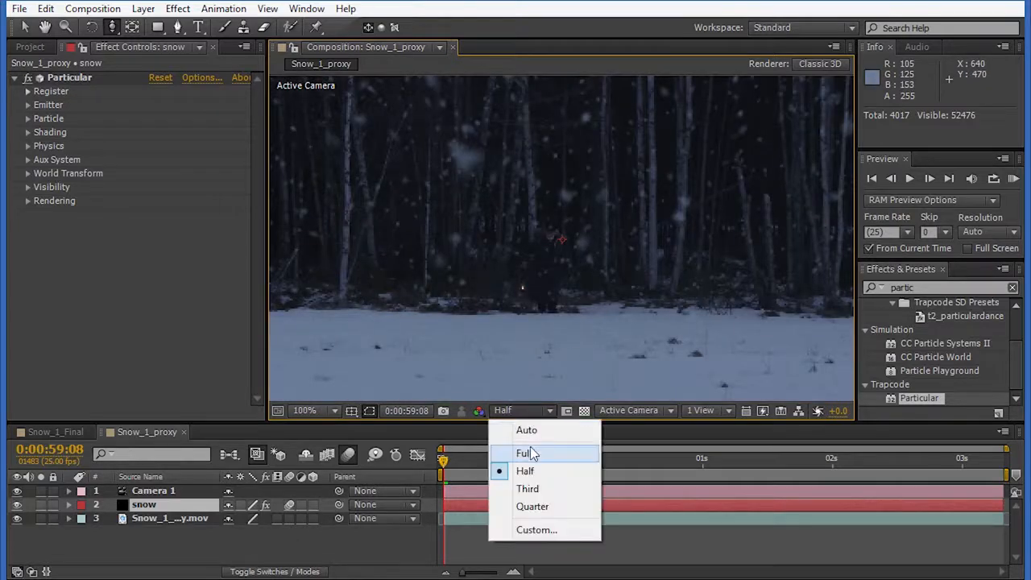
click(529, 453)
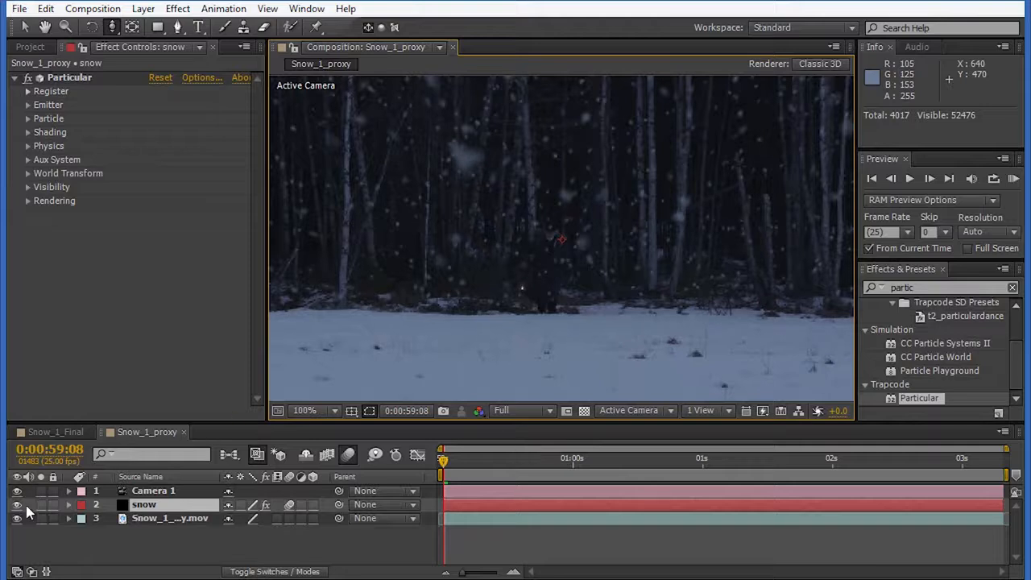
- Compare the snow with its layer motion blur off and on, and RAM preview the motion-blurred animation
click(290, 505)
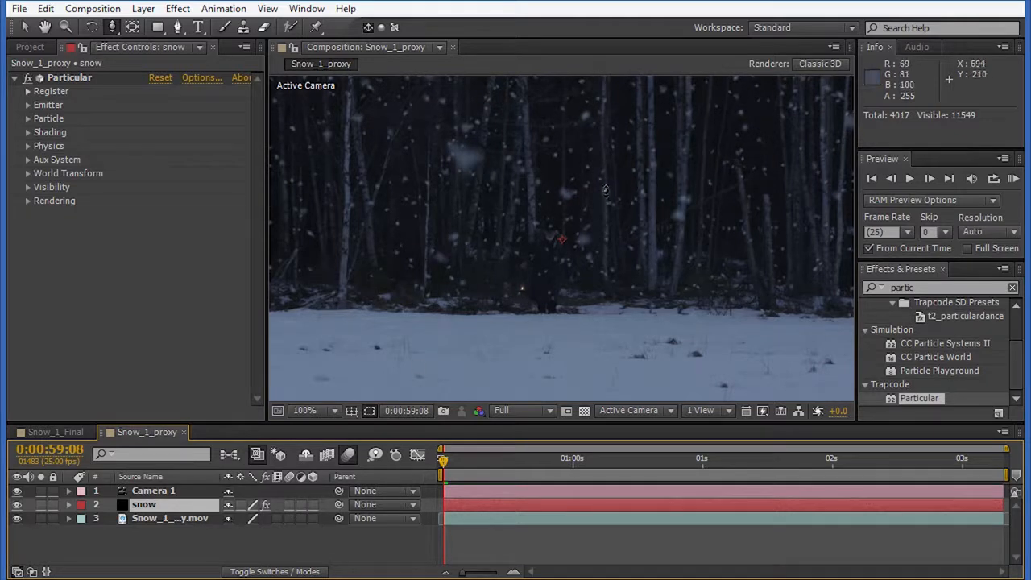
click(288, 506)
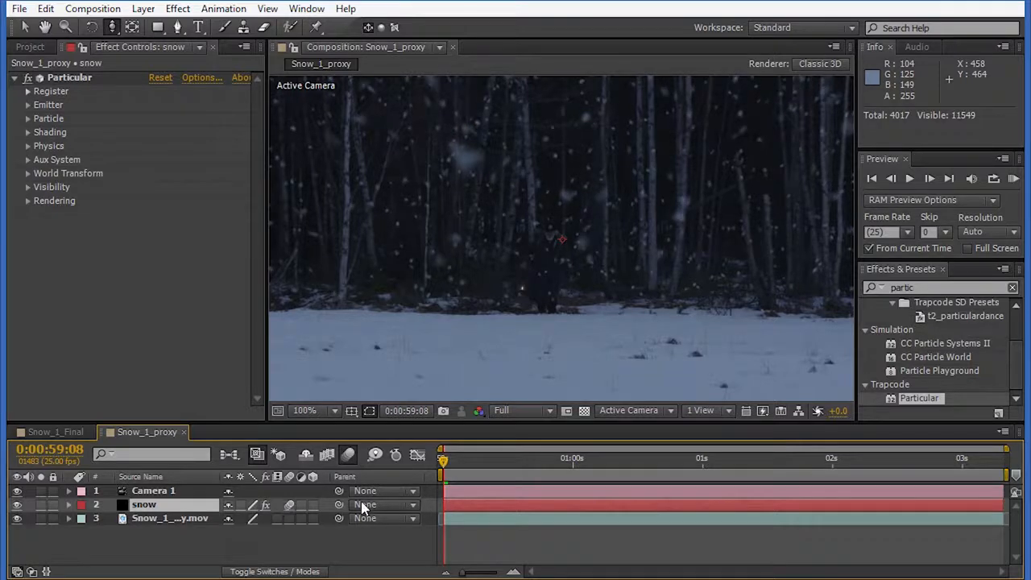
click(1015, 179)
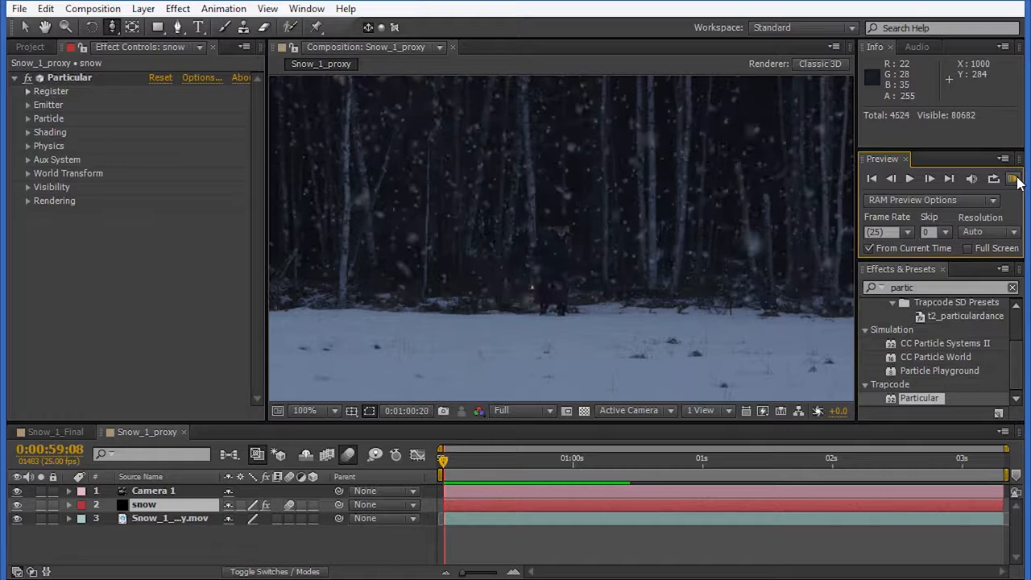
click(872, 181)
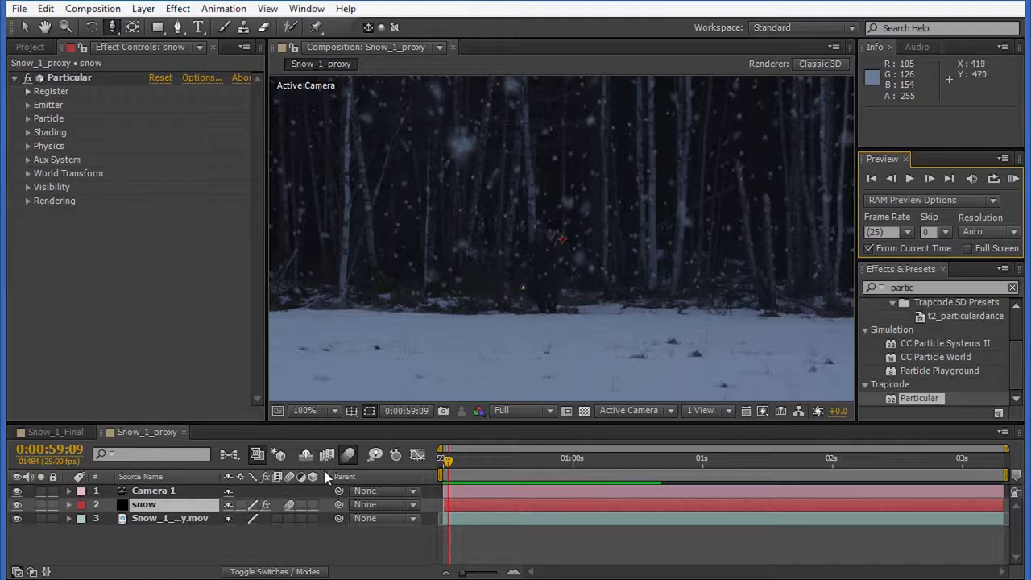
- Turn off motion blur for the snow layer and the composition, and set the view magnification to Fit up to 100%
click(290, 505)
click(347, 454)
click(336, 411)
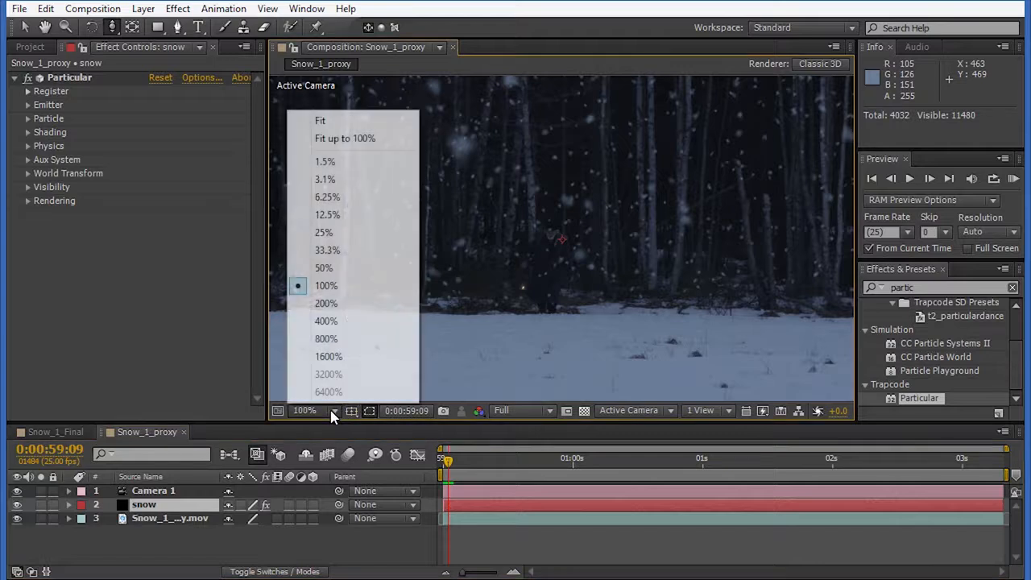
click(354, 139)
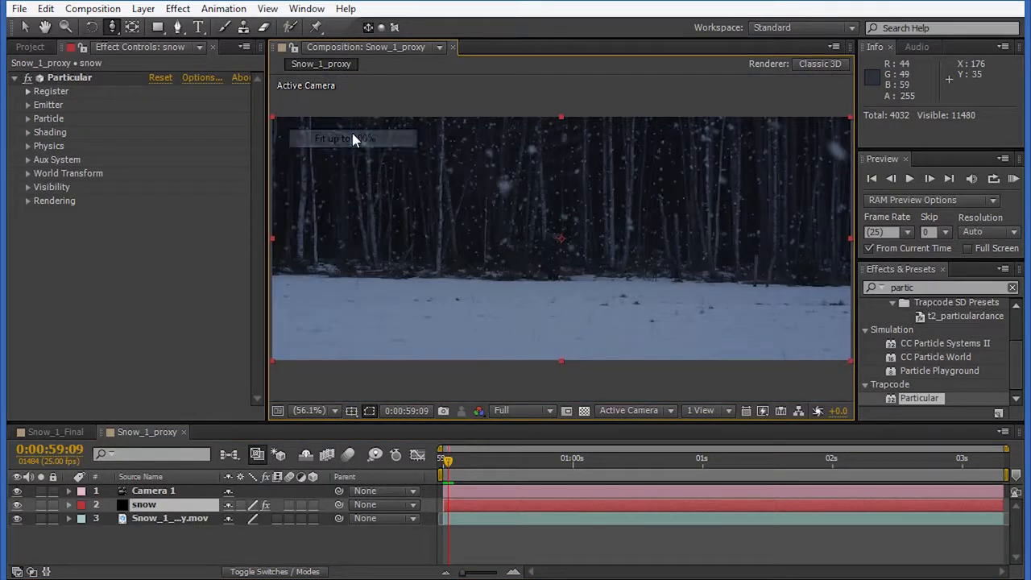
- Search the effects for "force" and apply CC Force Motion Blur to the snow layer
click(908, 288)
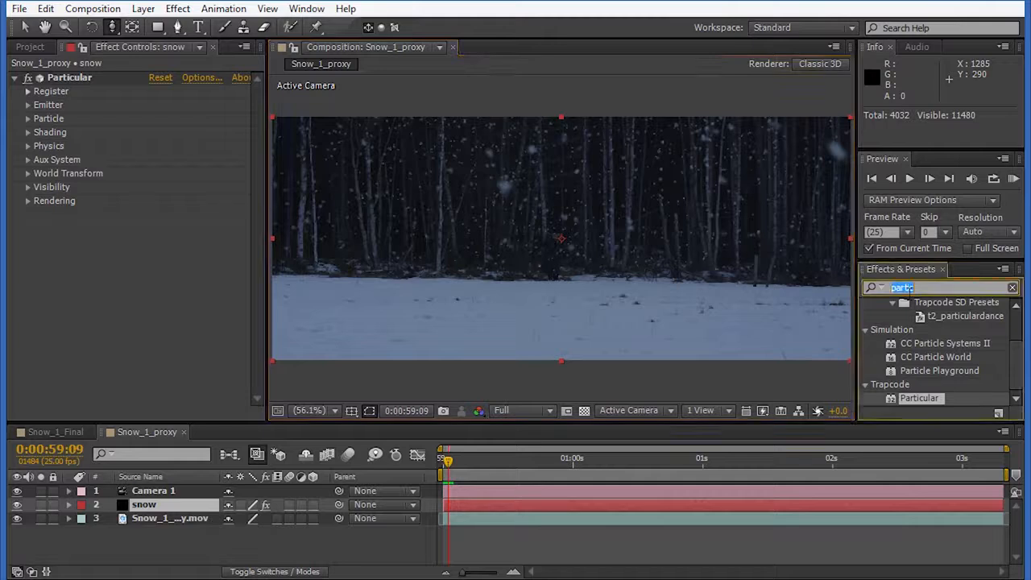
text(force)
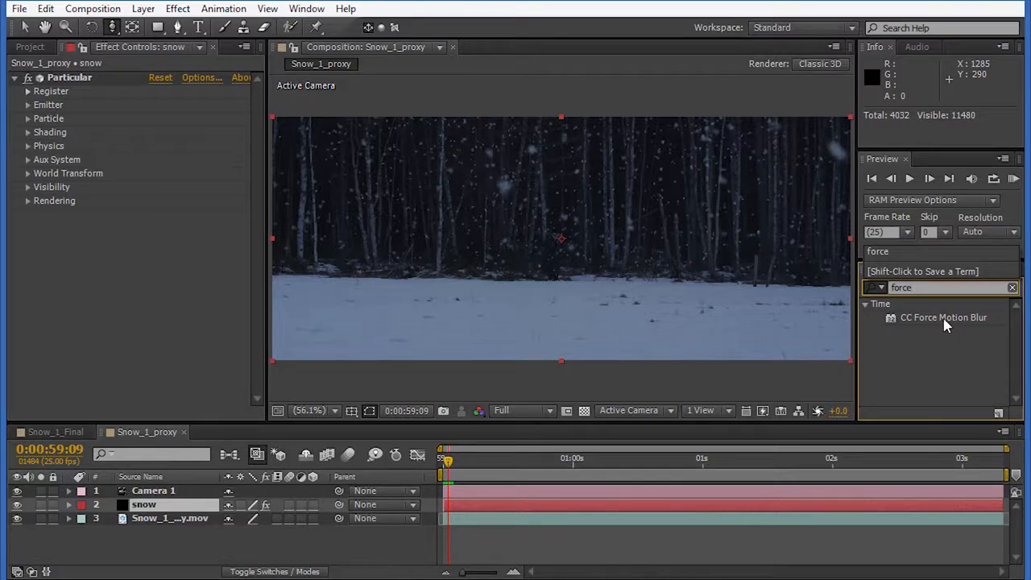
drag(944, 320, 155, 508)
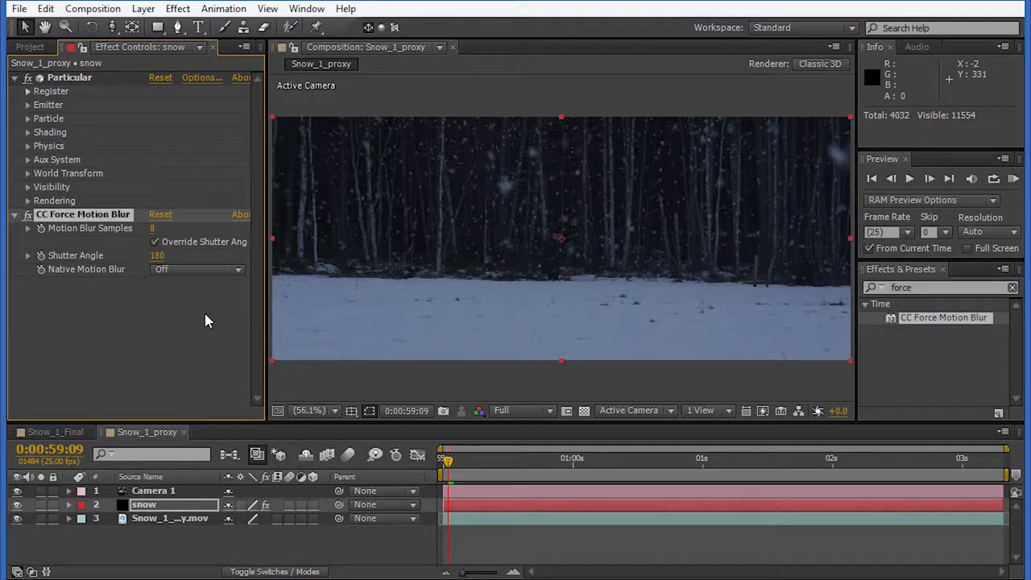
- Set CC Force Motion Blur's Motion Blur Samples to 20 and its Shutter Angle to 200
click(152, 229)
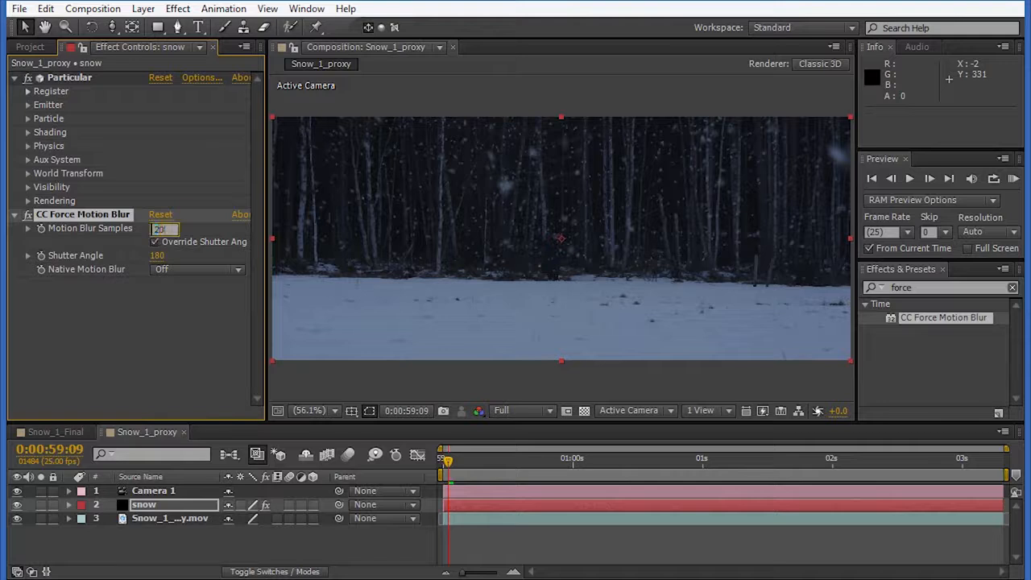
click(159, 255)
text(200)
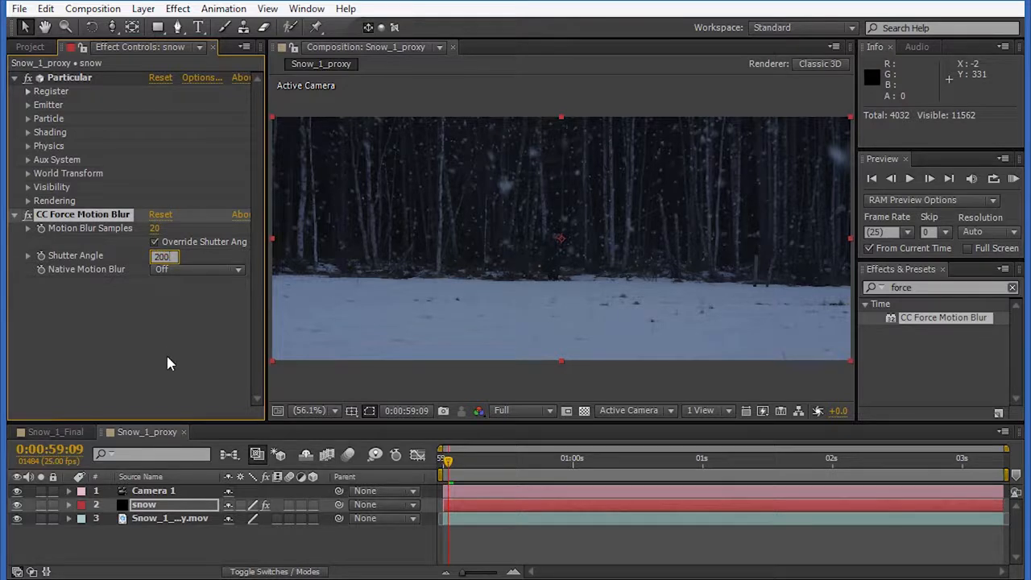
click(168, 361)
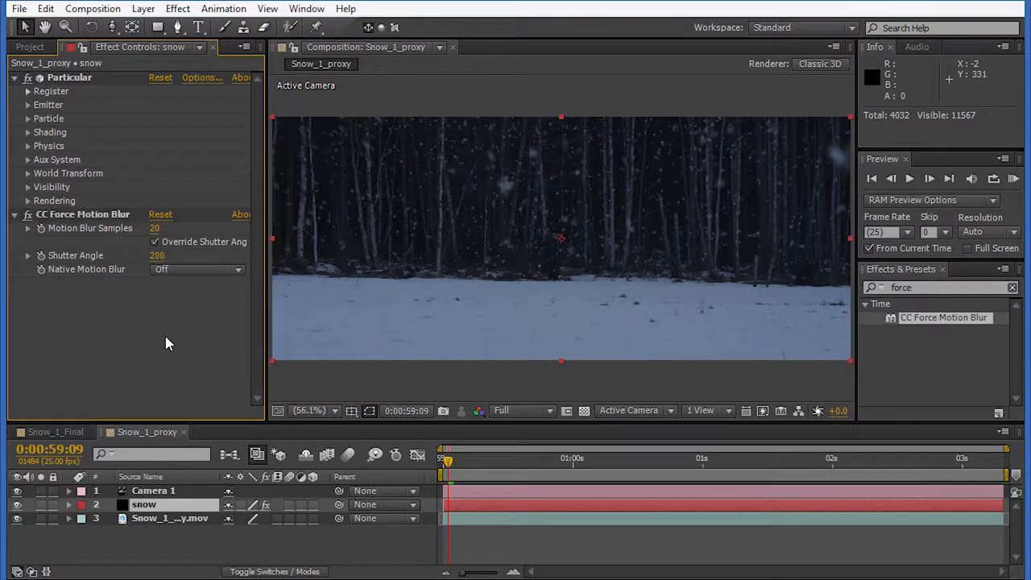
- Set CC Force Motion Blur's Shutter Angle to 300
click(160, 255)
text(300)
key(Return)
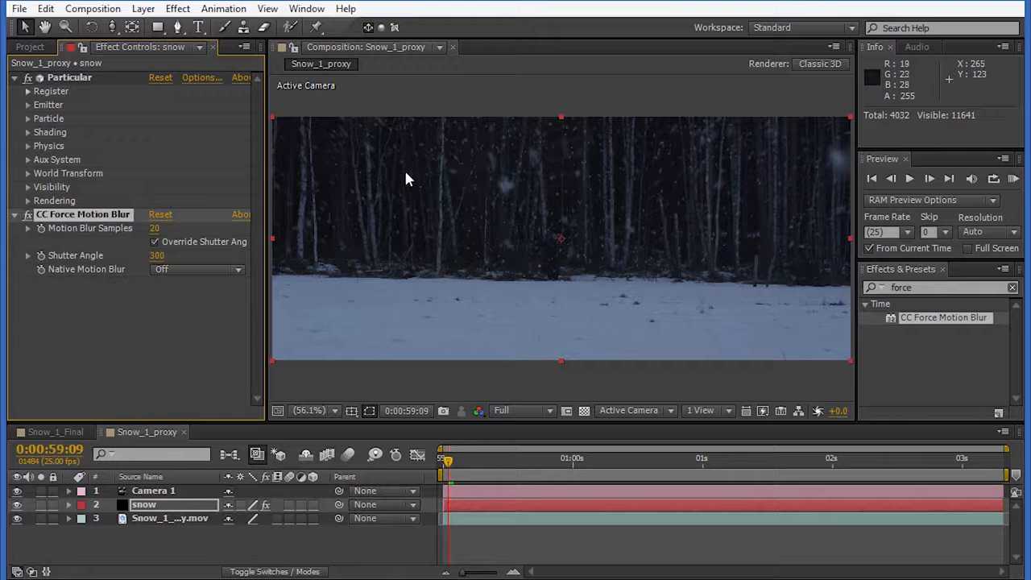
- RAM preview the snow animation from the first frame and play it back to judge the forced motion blur
click(873, 177)
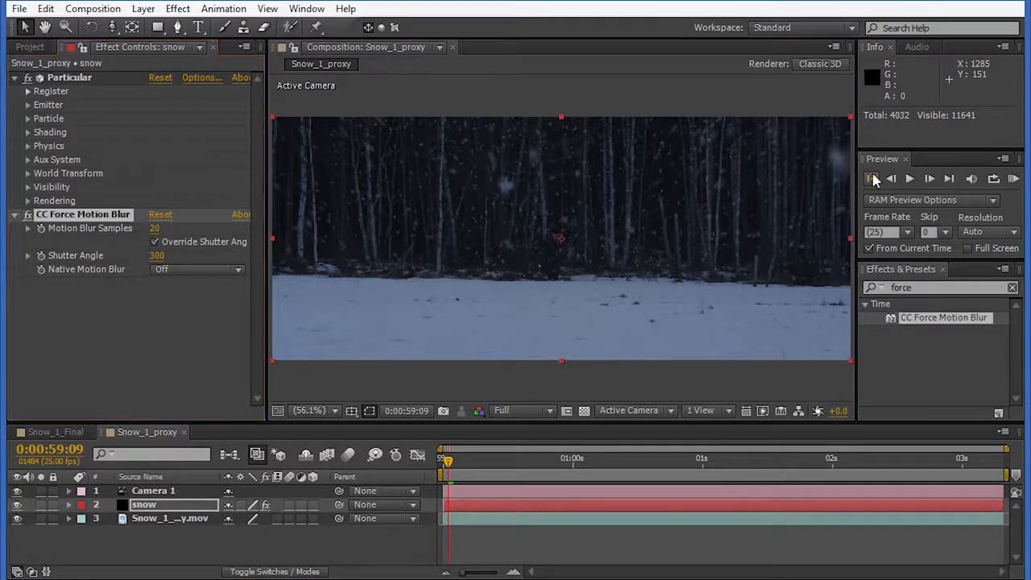
click(1014, 178)
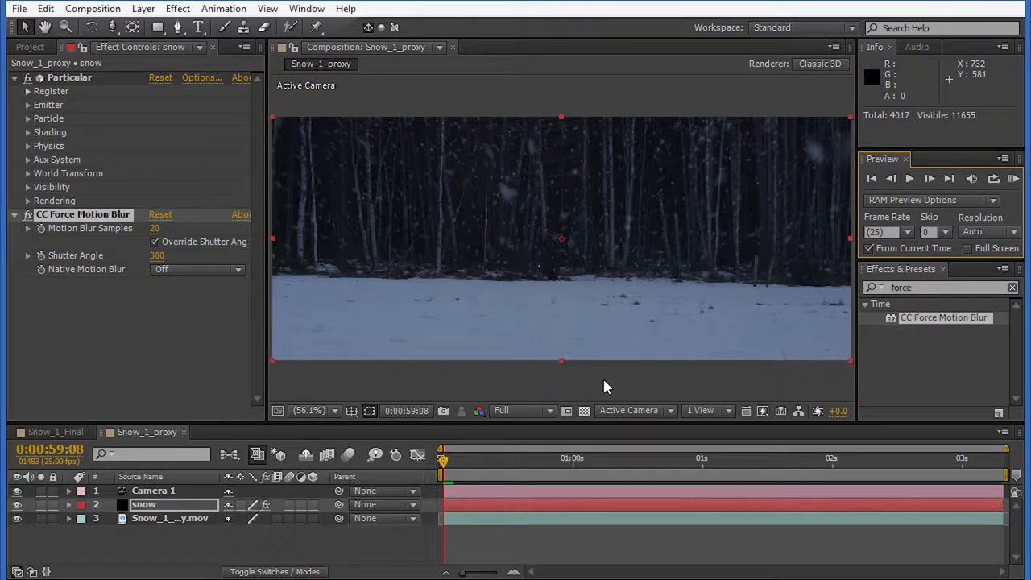
click(1014, 179)
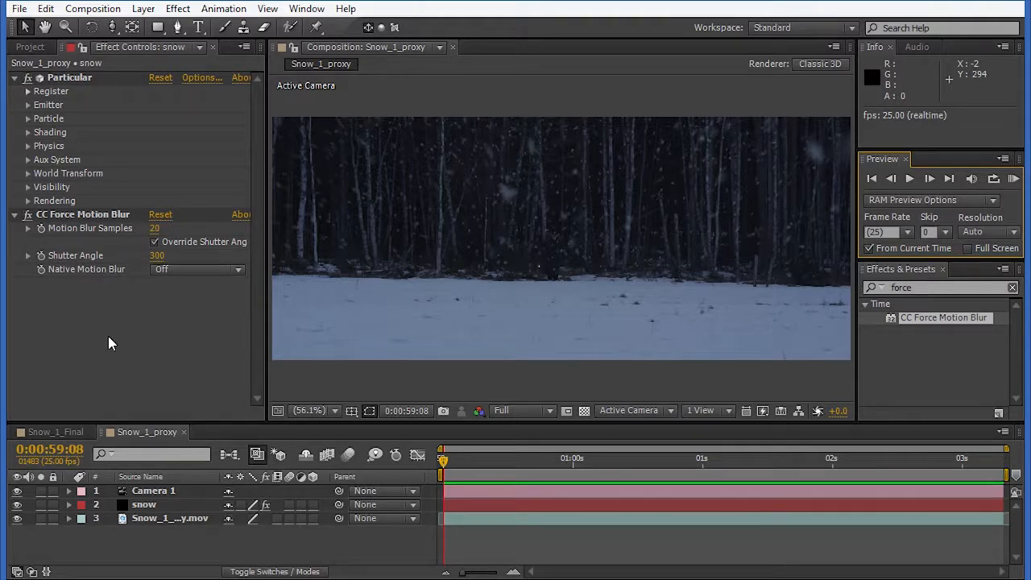
key(space)
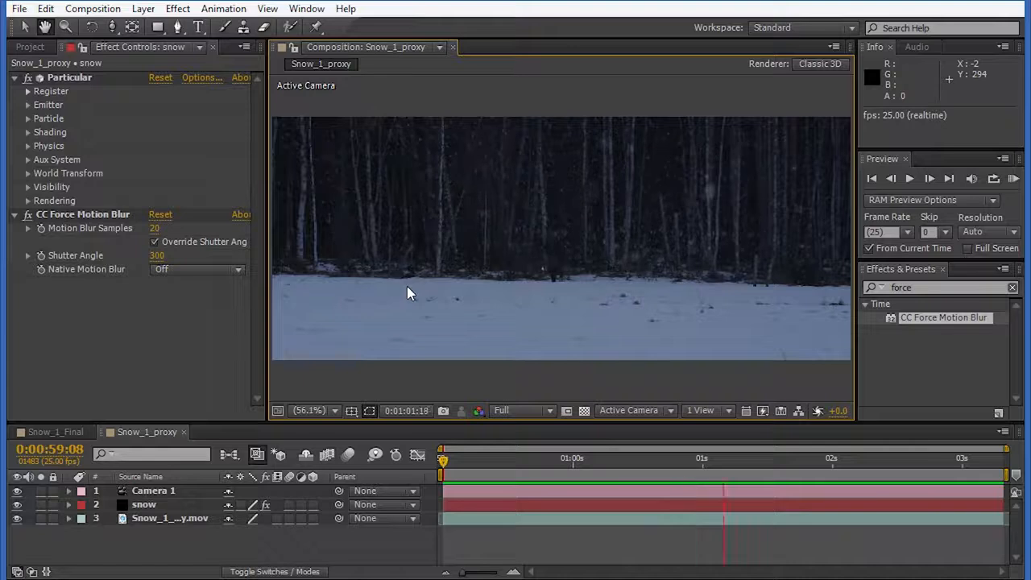
key(space)
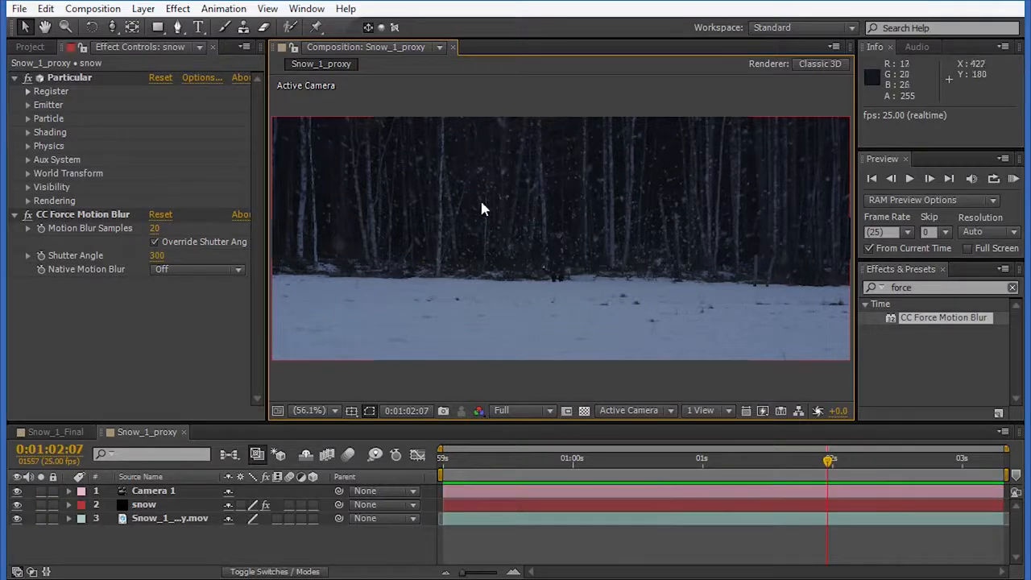